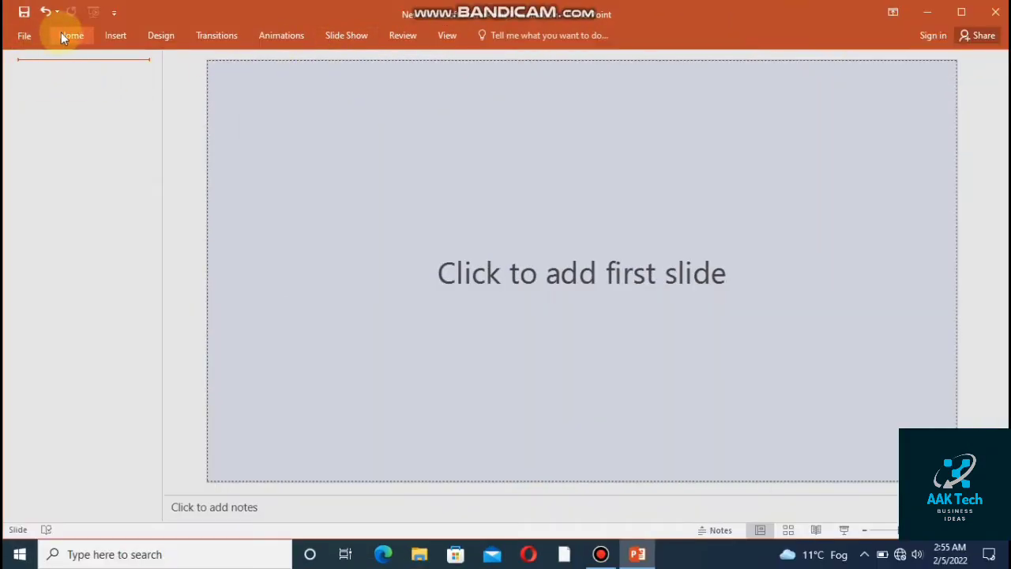
Step: Expand the collapsed ribbon to show the Home tab commands
click(63, 35)
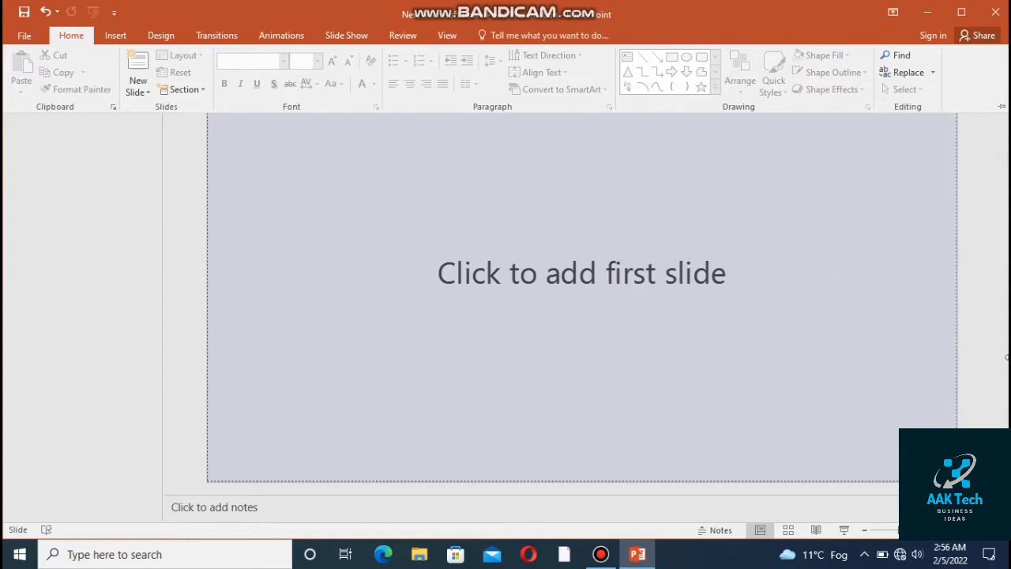
Step: Try and cancel Slides from Outline, then open the New Slide Ion Boardroom layout gallery
key(ctrl+F1)
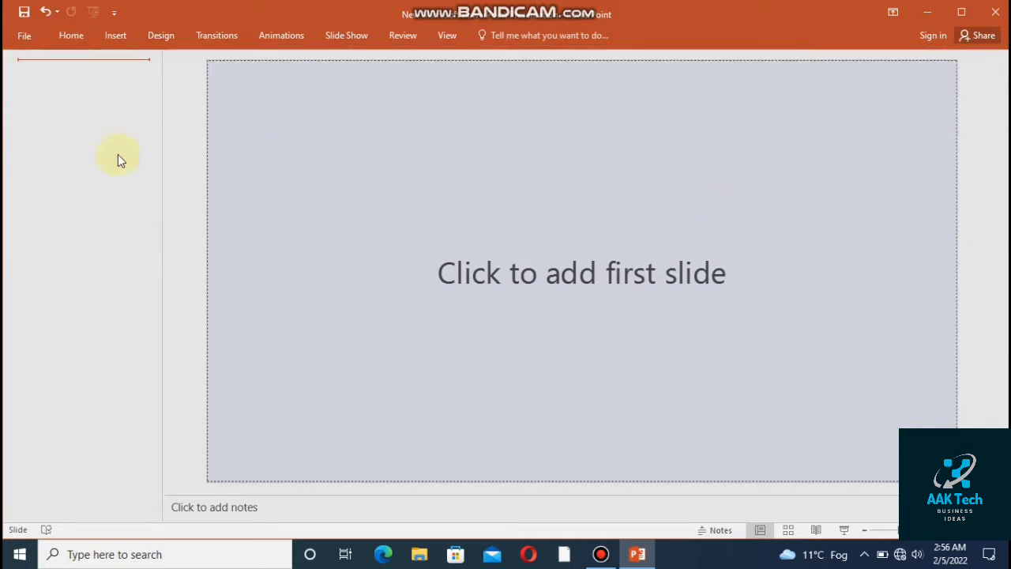
click(75, 30)
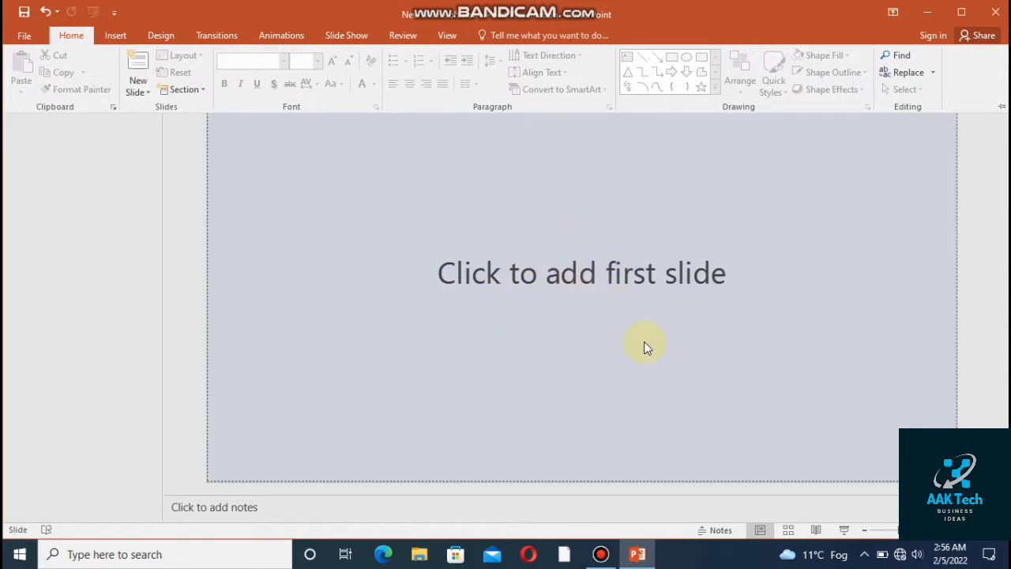
click(140, 88)
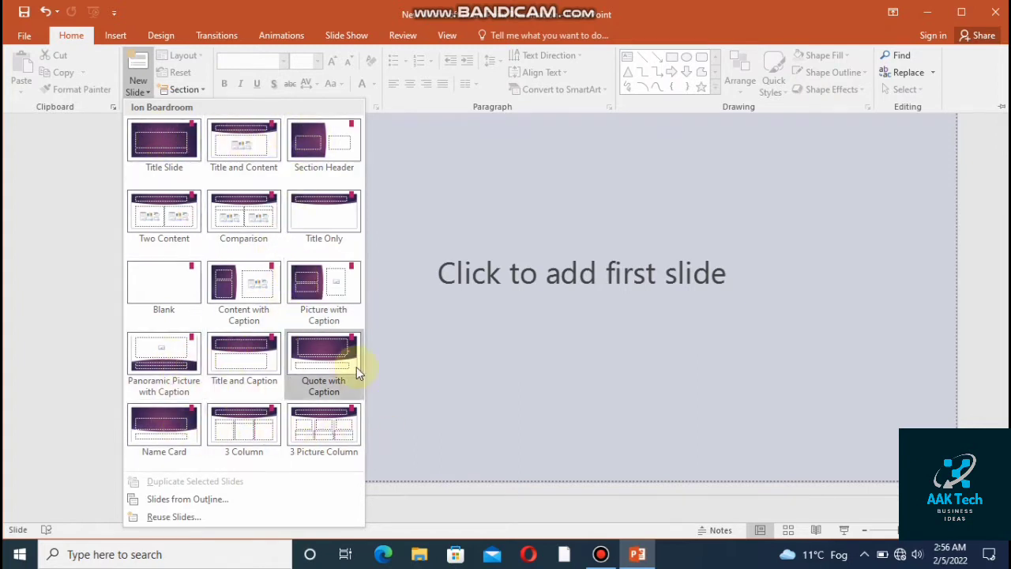
click(260, 496)
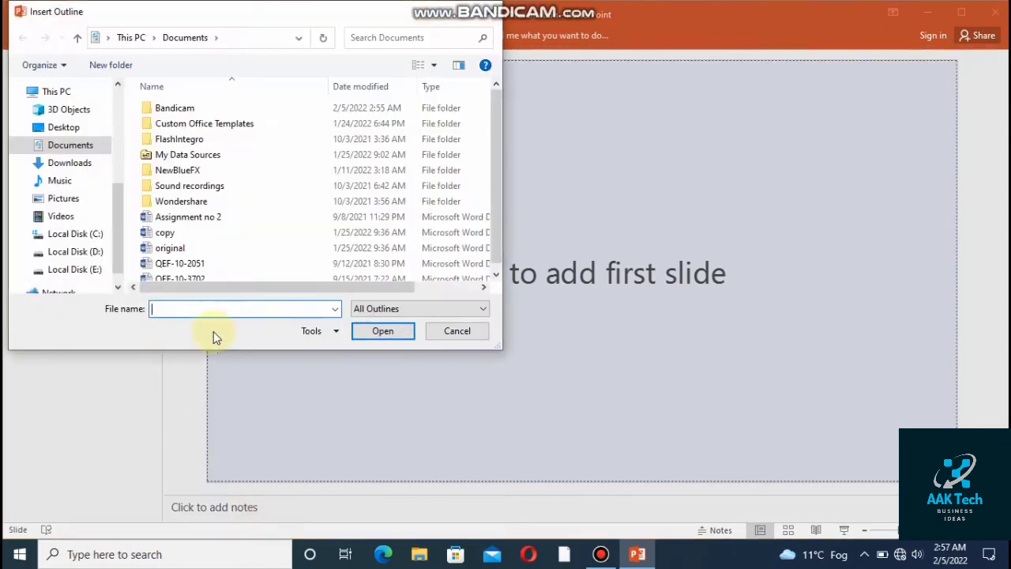
click(491, 11)
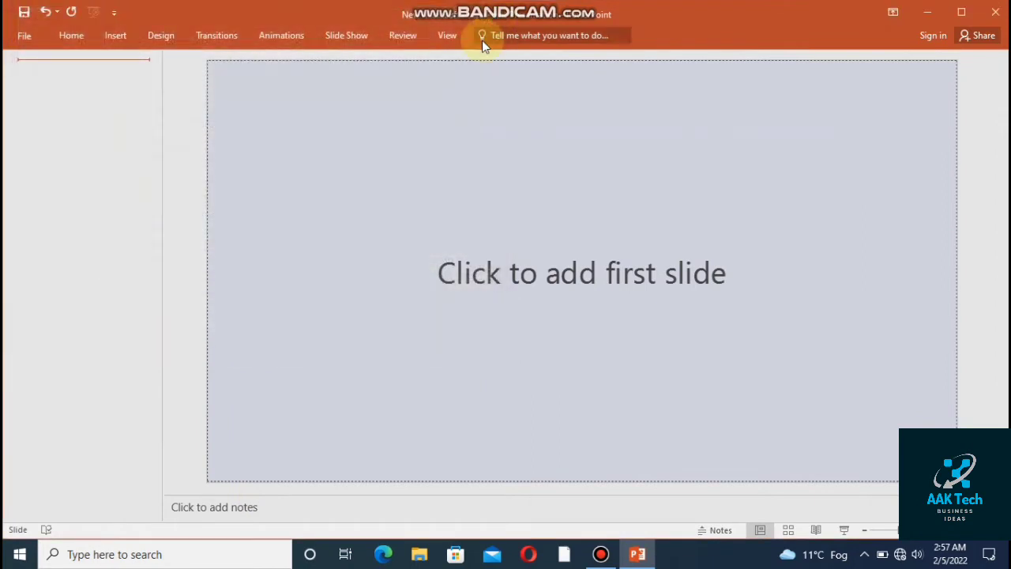
click(72, 40)
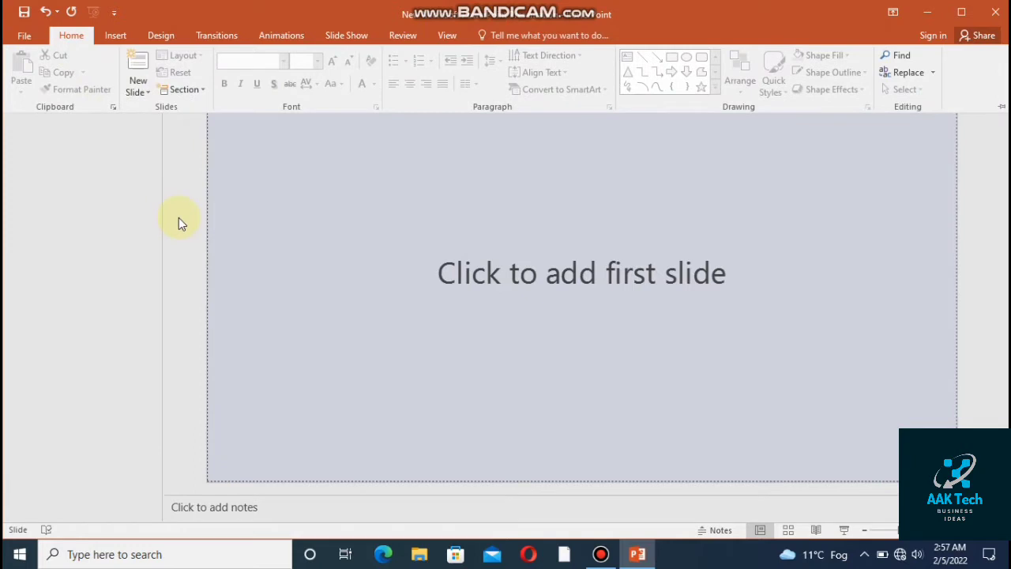
click(147, 94)
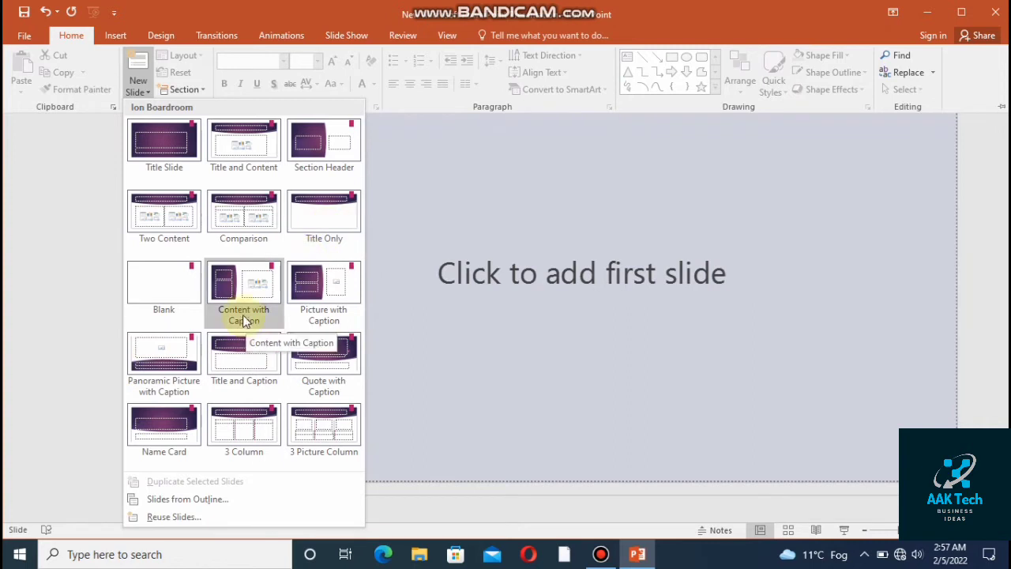
Step: Add a Title Slide layout slide to the empty presentation
click(173, 155)
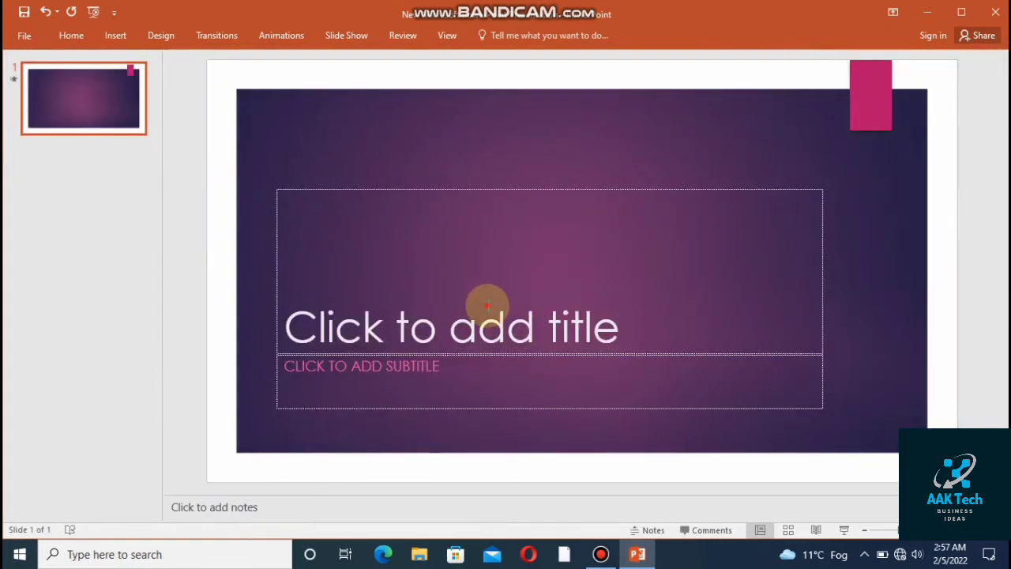
click(487, 304)
click(401, 138)
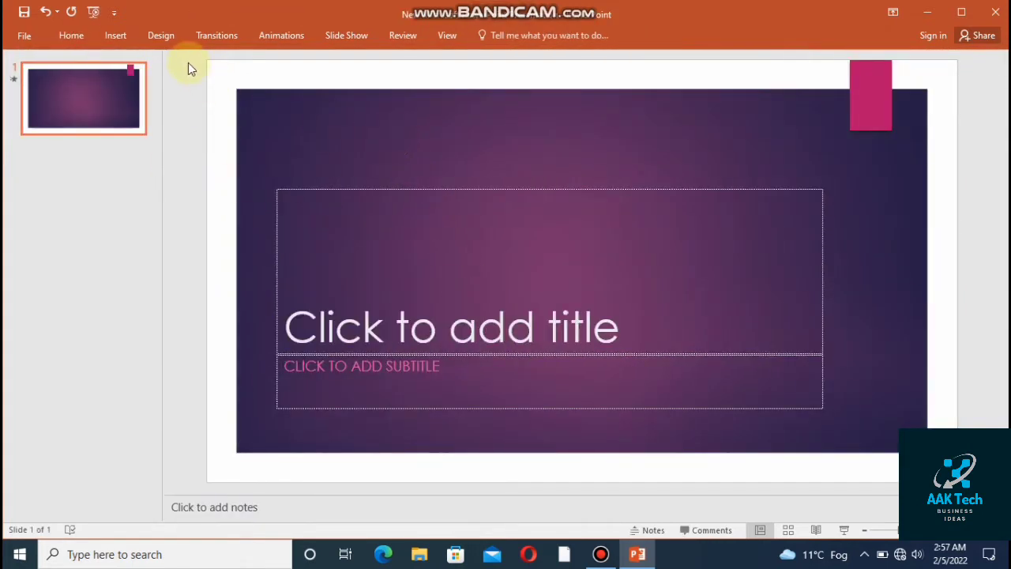
Step: Apply the Parallax theme from the Design themes gallery
click(165, 41)
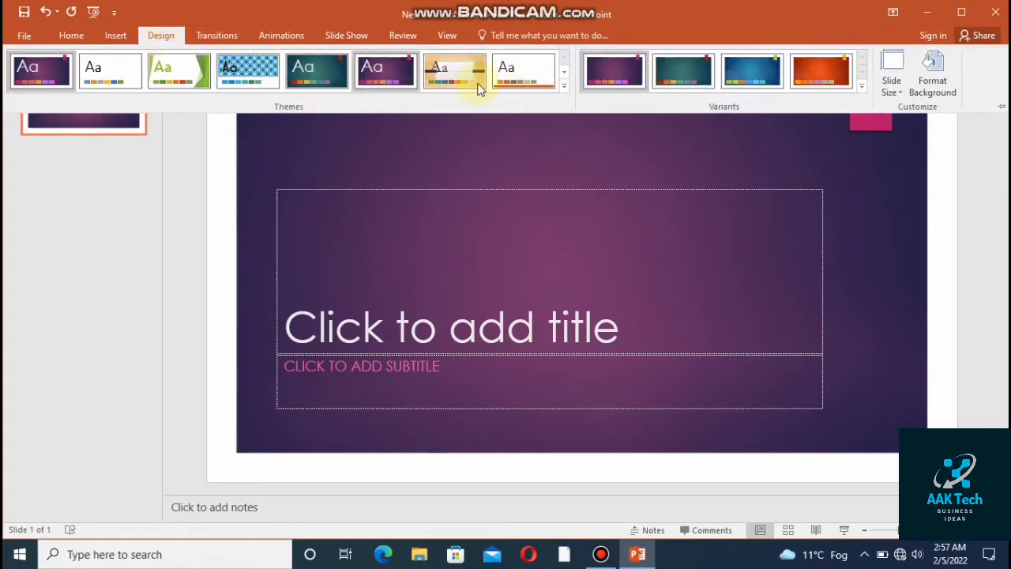
click(563, 85)
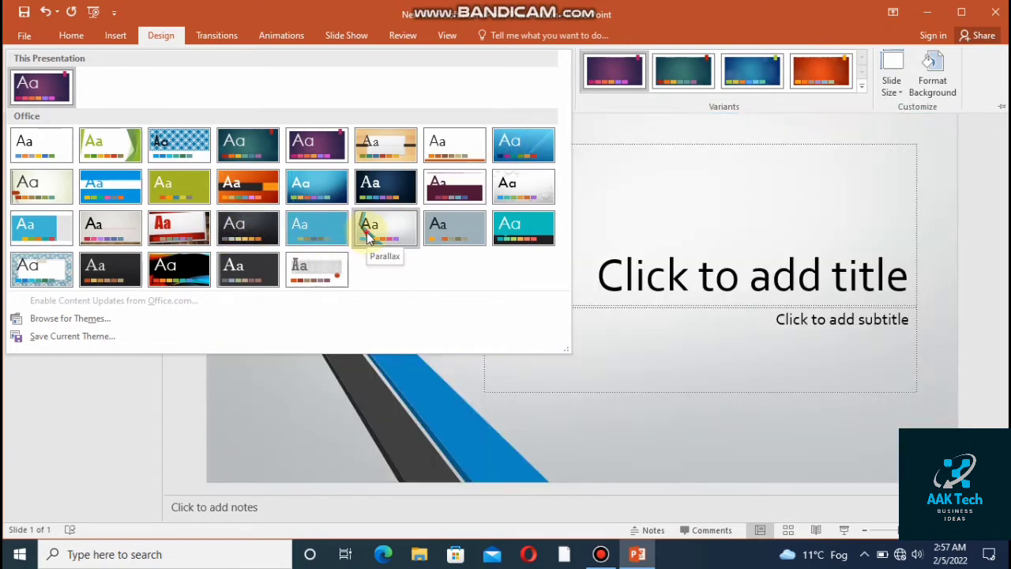
click(369, 237)
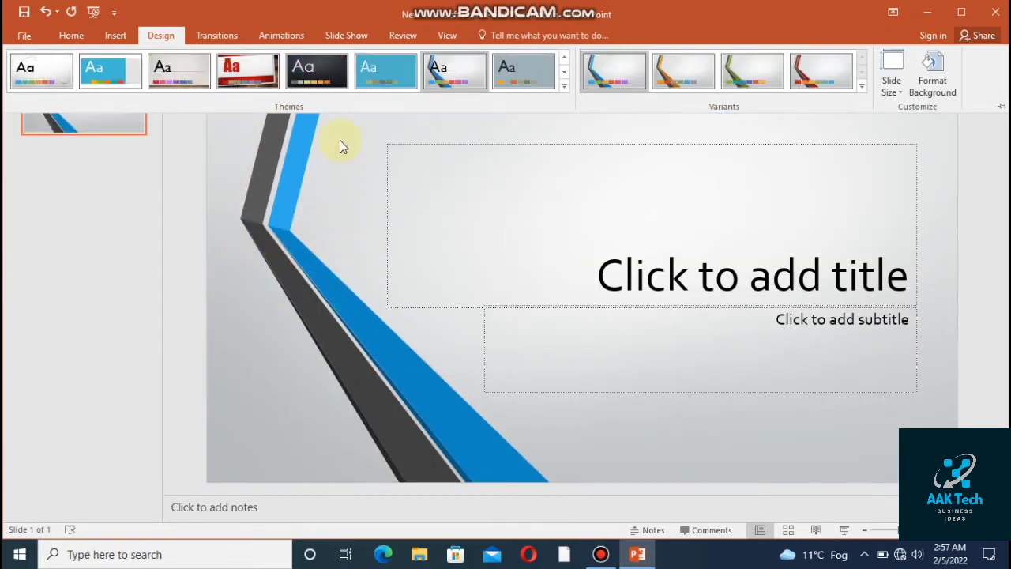
click(217, 37)
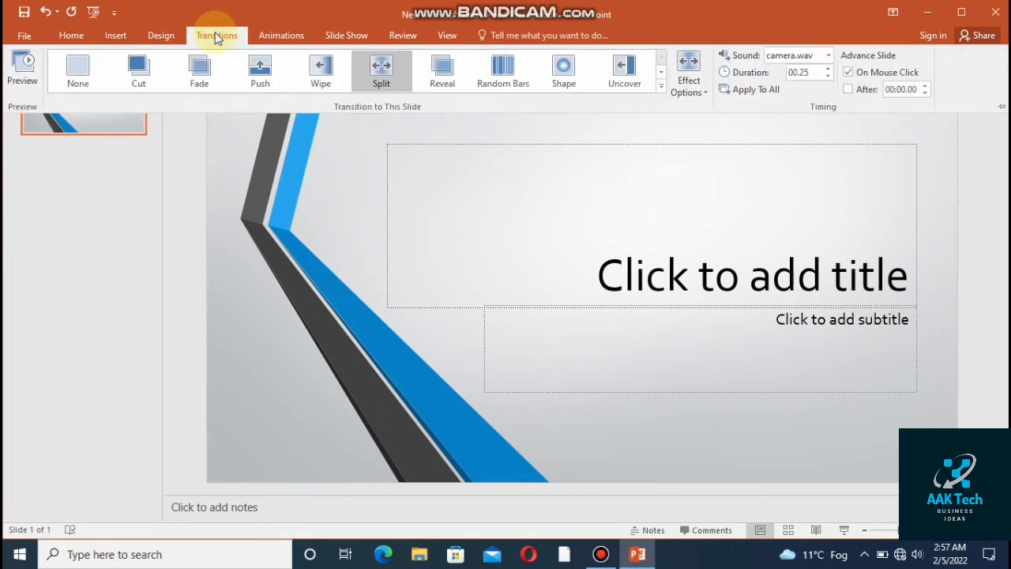
click(283, 36)
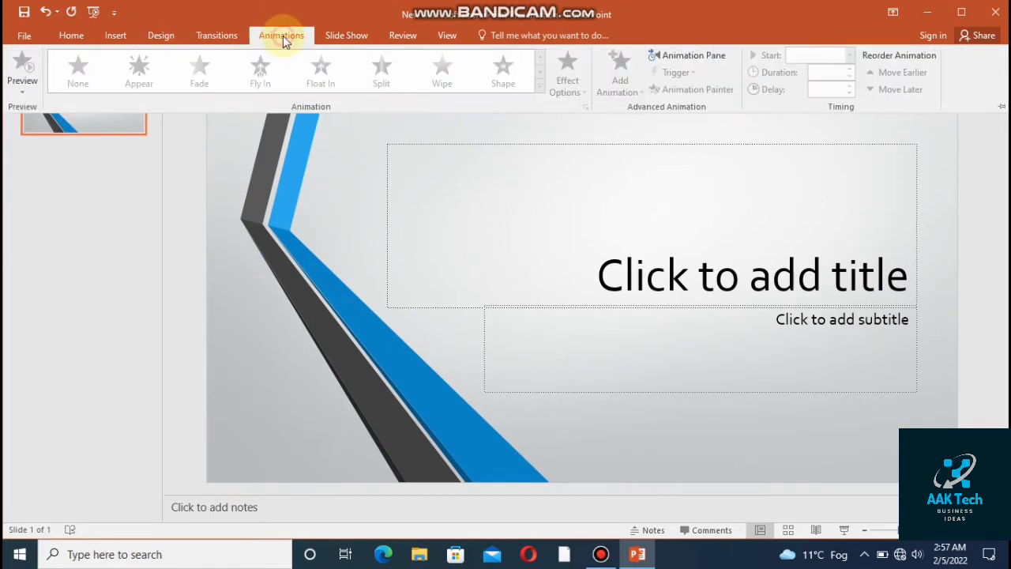
click(166, 35)
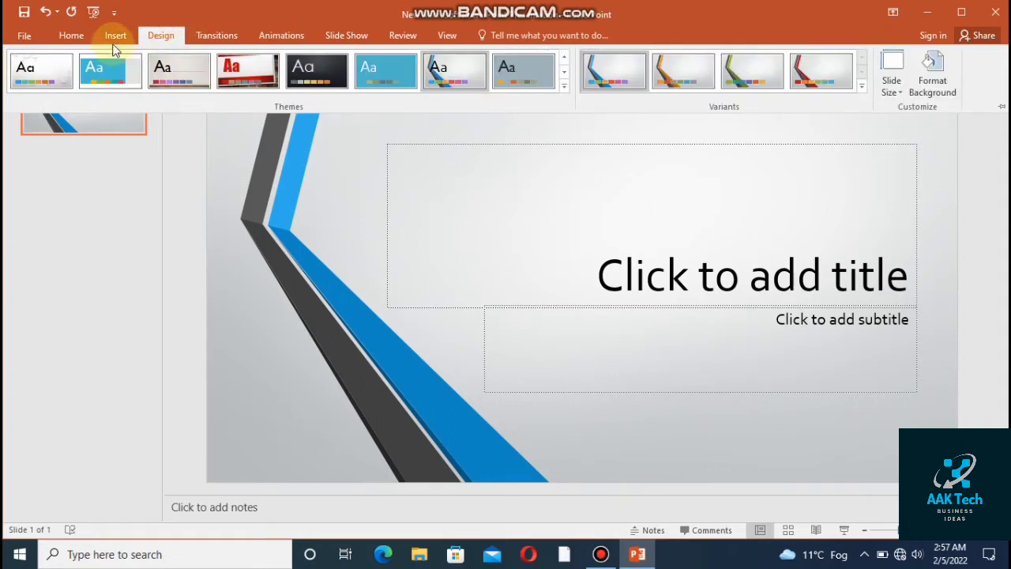
click(376, 230)
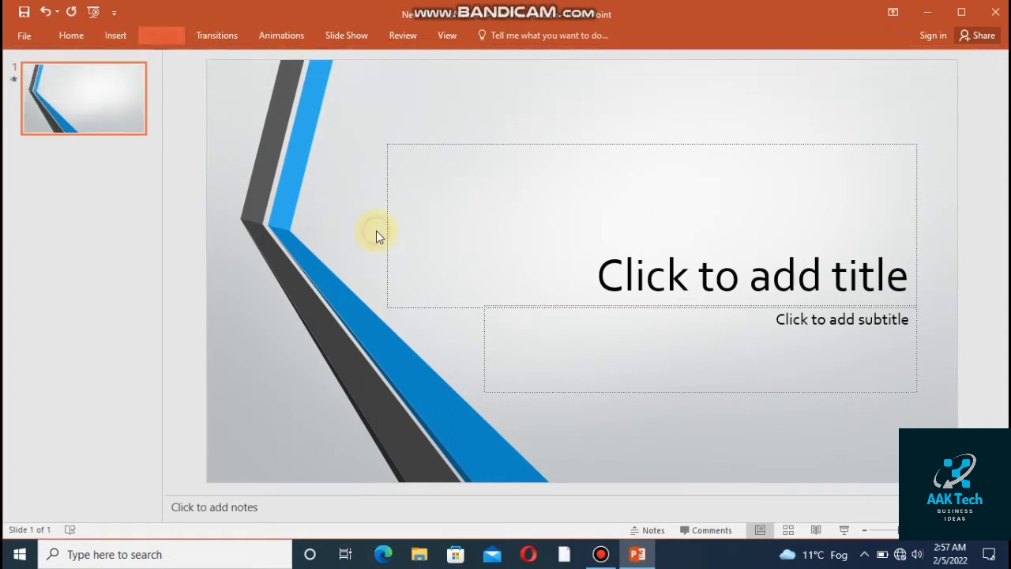
Step: Type 'Parts of computer' into the title placeholder, correcting the typo
click(475, 229)
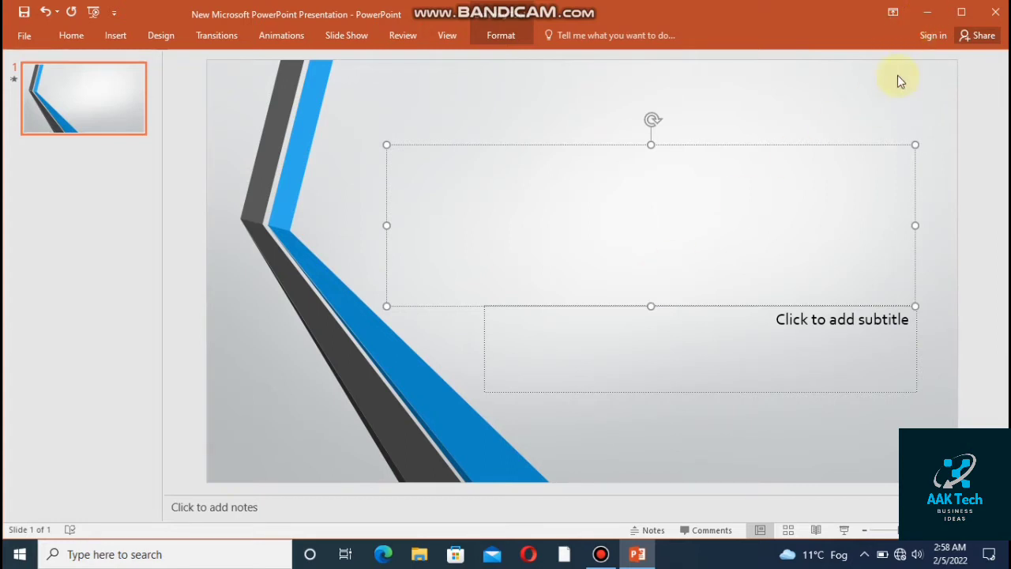
click(116, 35)
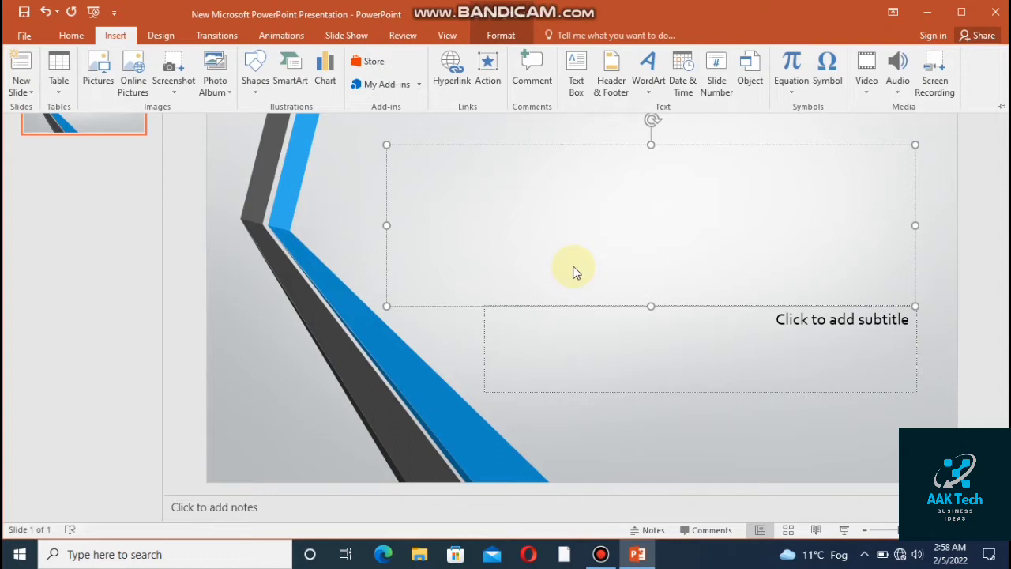
click(602, 259)
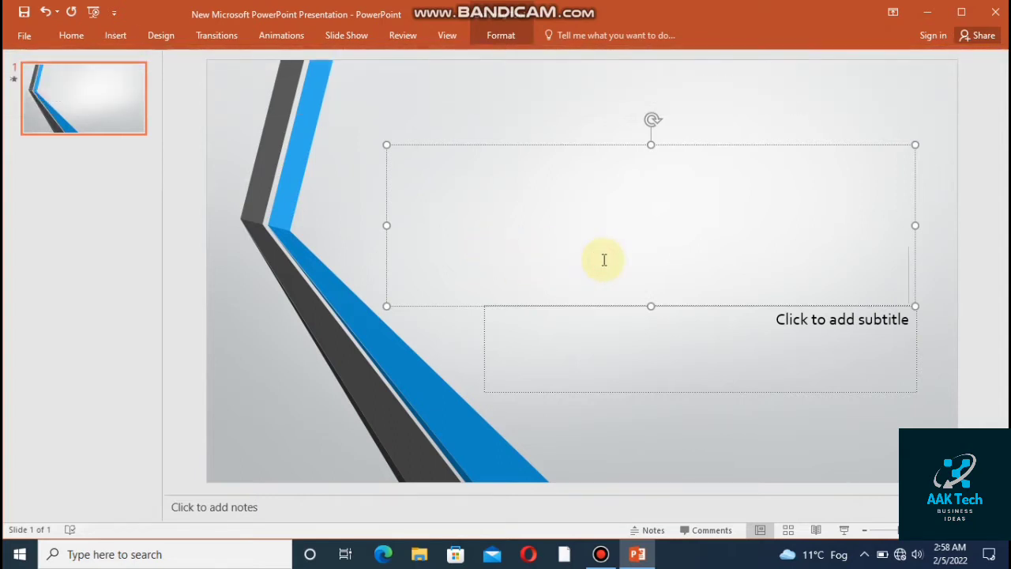
text(pats)
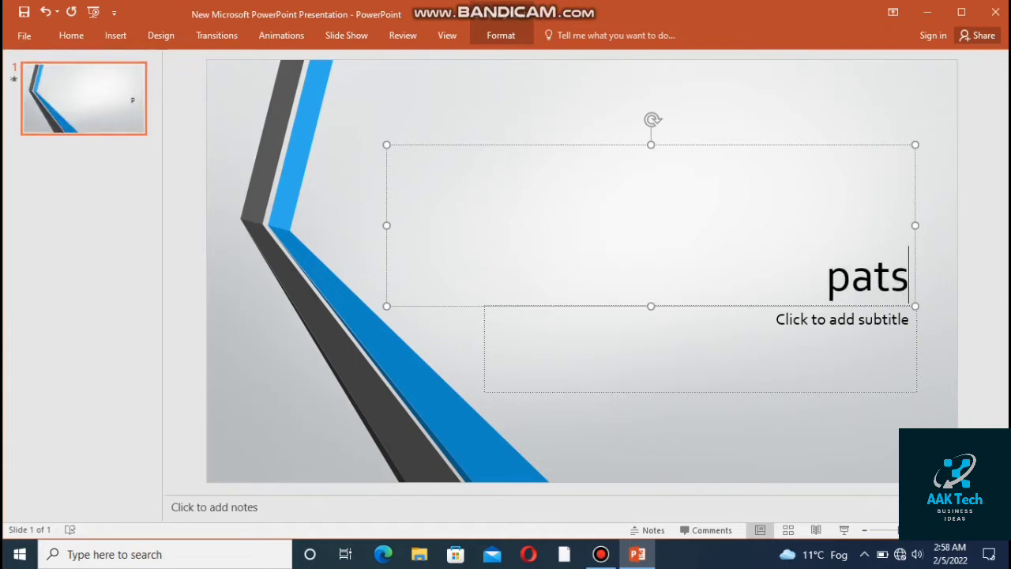
key(BackSpace)
key(BackSpace)
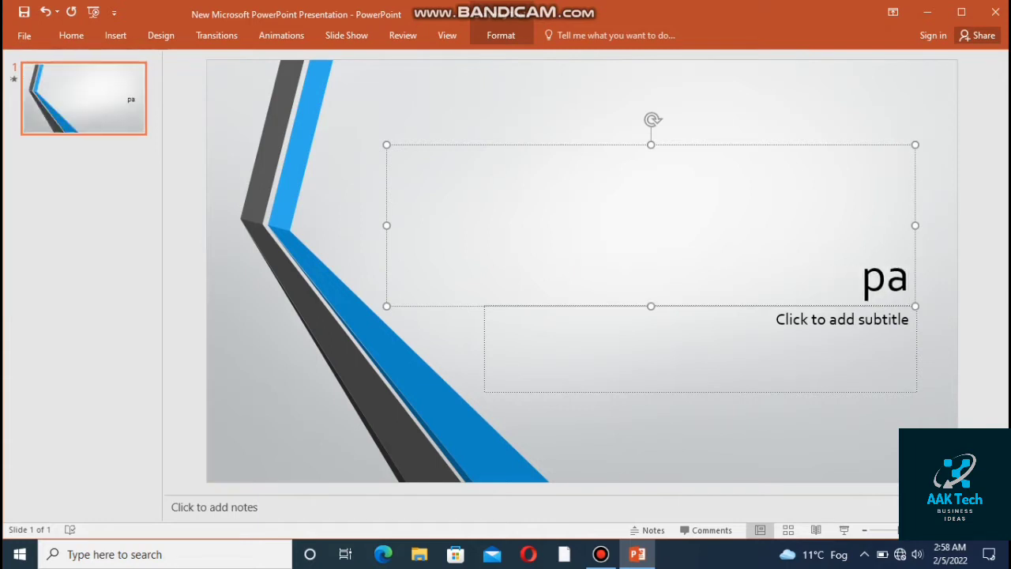
text(rts o)
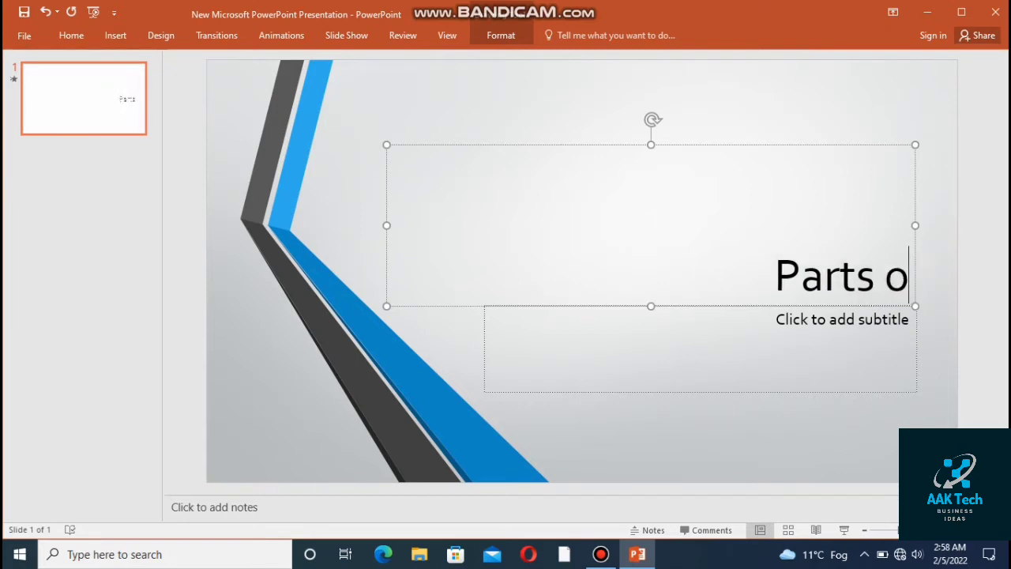
text(f comp)
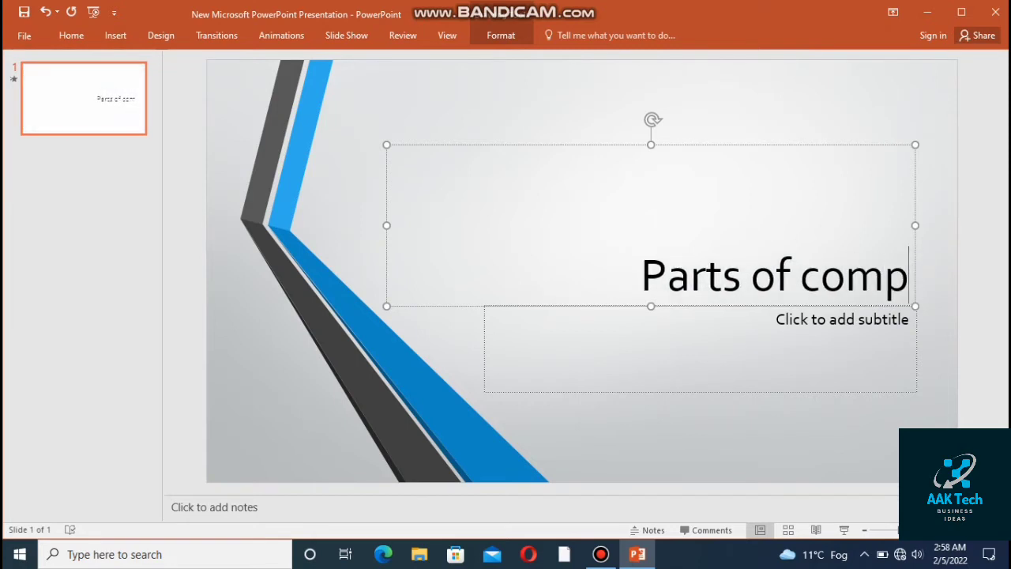
text(uter)
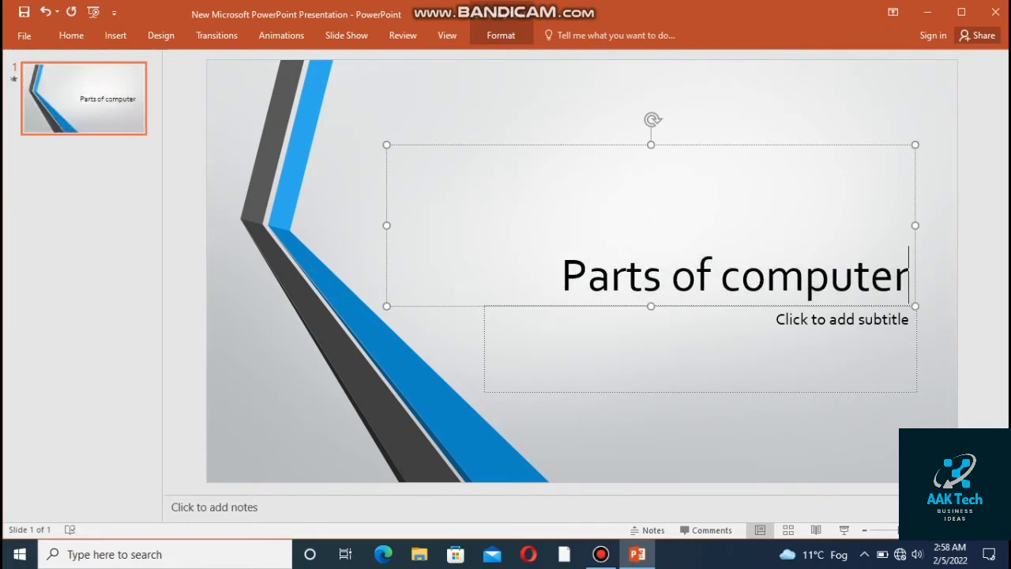
Step: Collapse the ribbon and select the whole 'Parts of computer' title
click(115, 37)
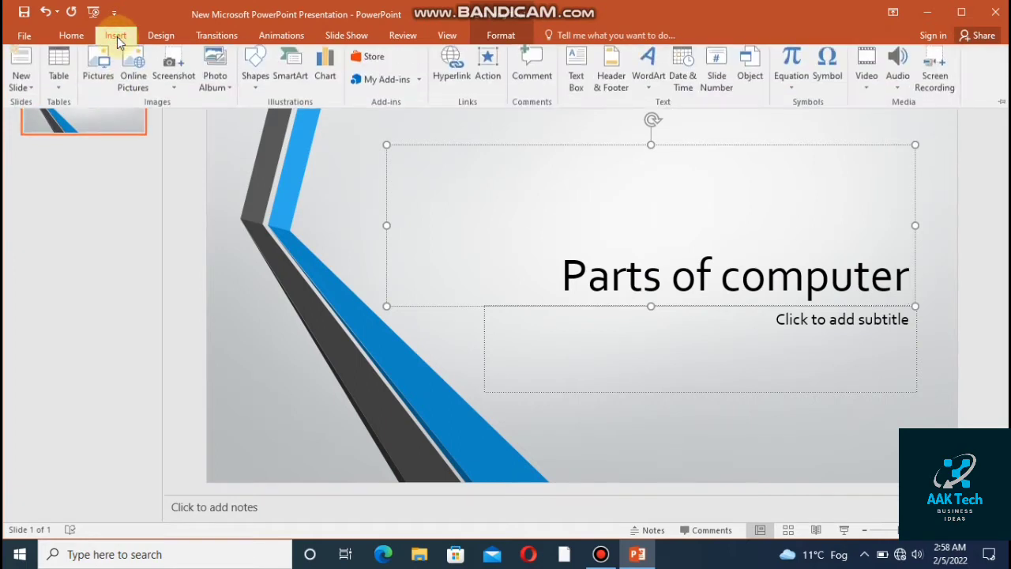
click(162, 35)
click(71, 35)
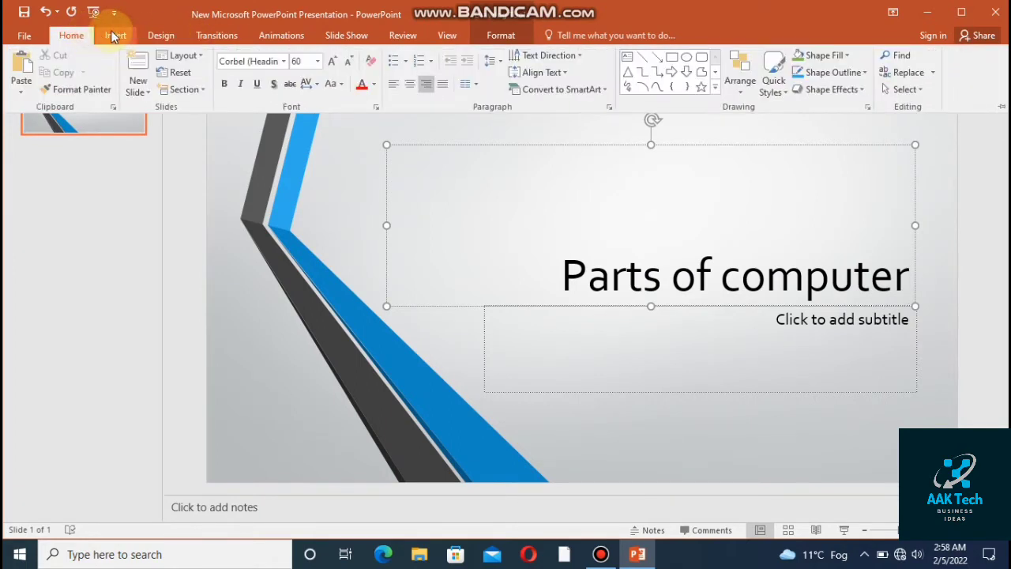
click(719, 253)
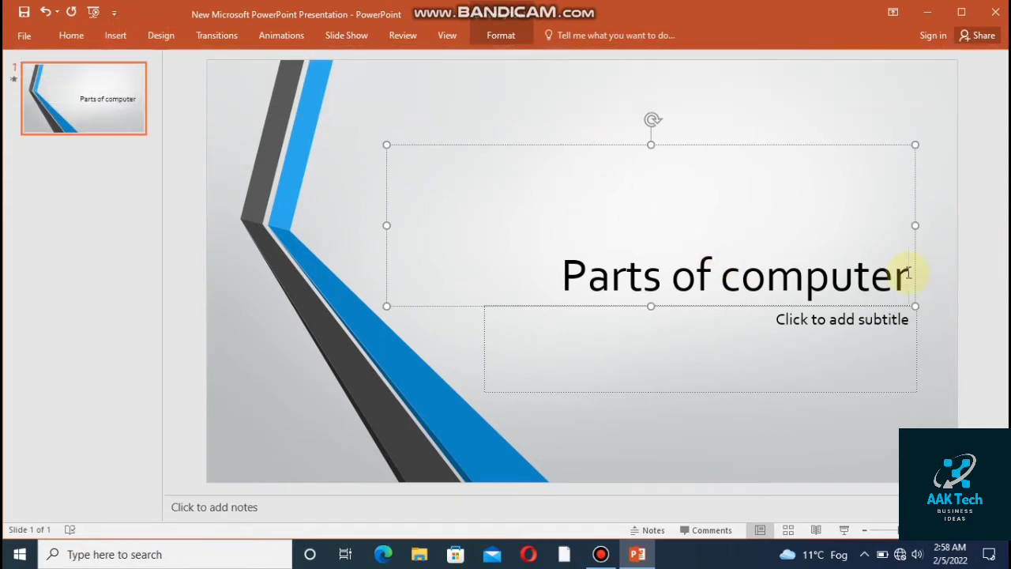
drag(909, 273, 646, 281)
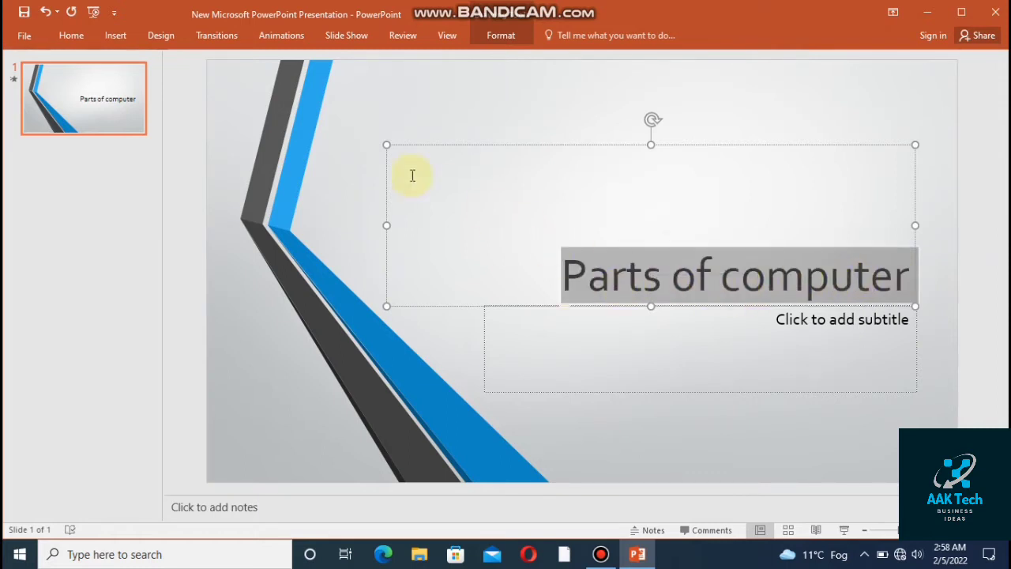
click(71, 38)
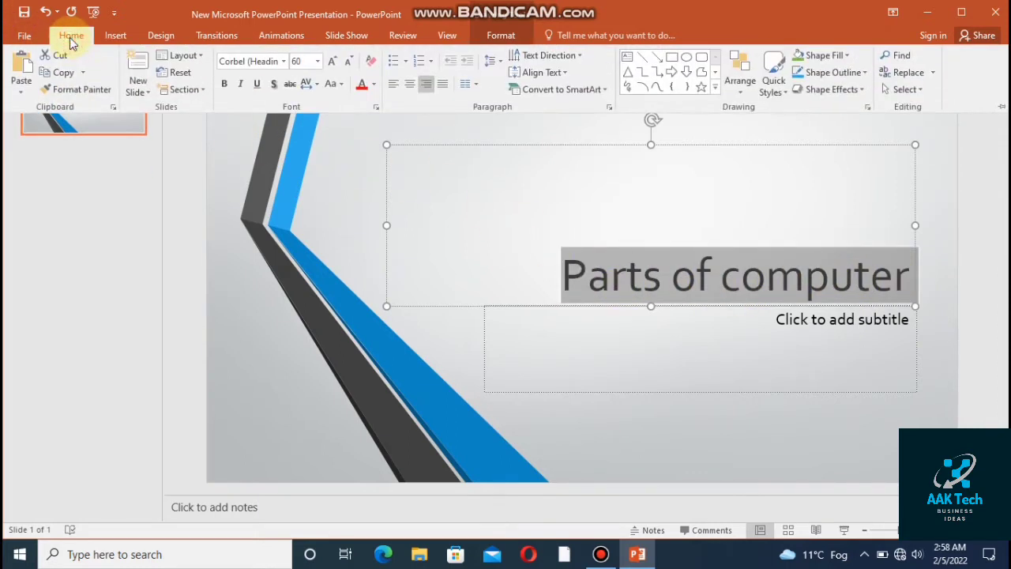
click(282, 61)
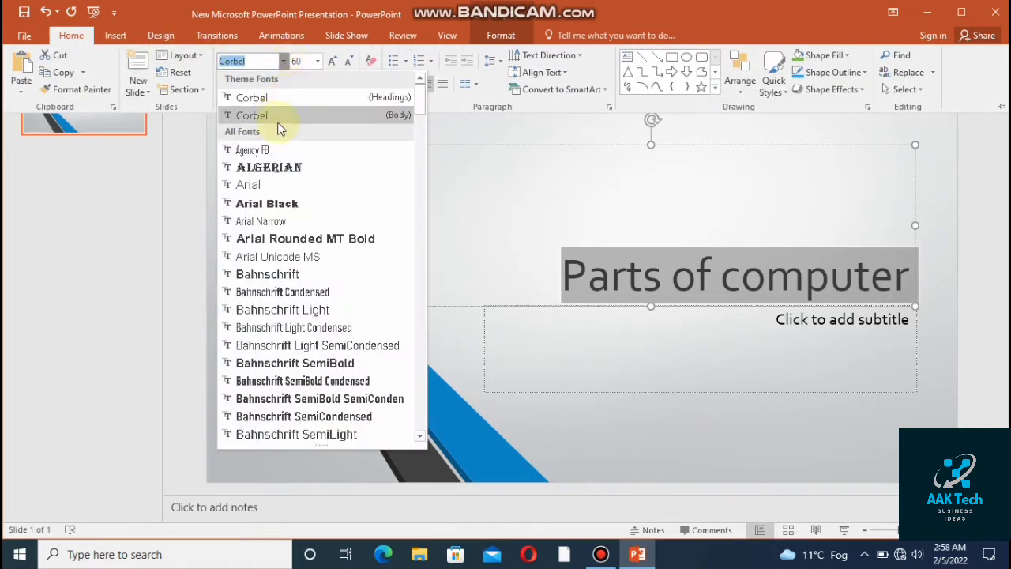
click(272, 204)
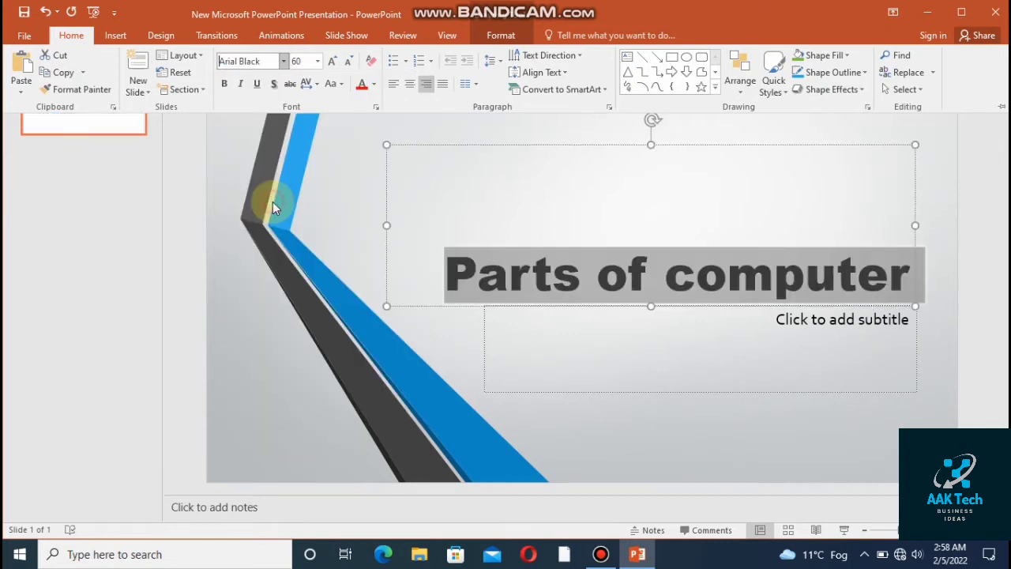
click(317, 62)
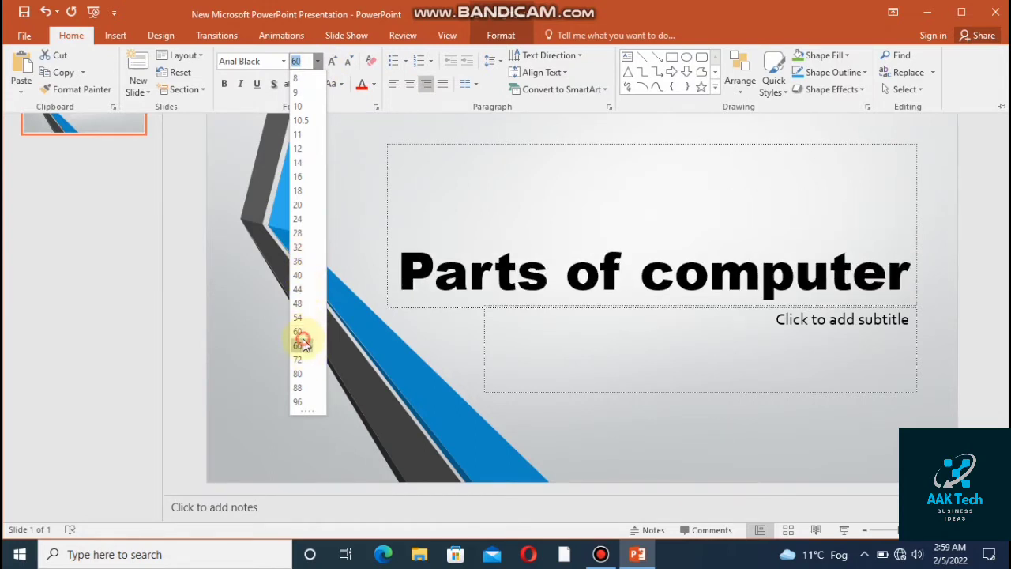
click(303, 345)
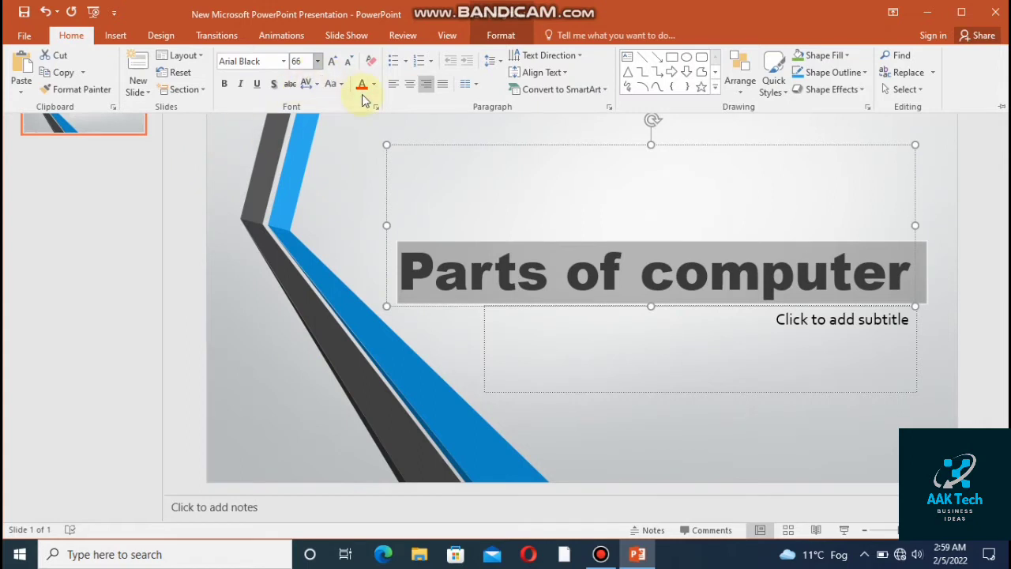
click(339, 86)
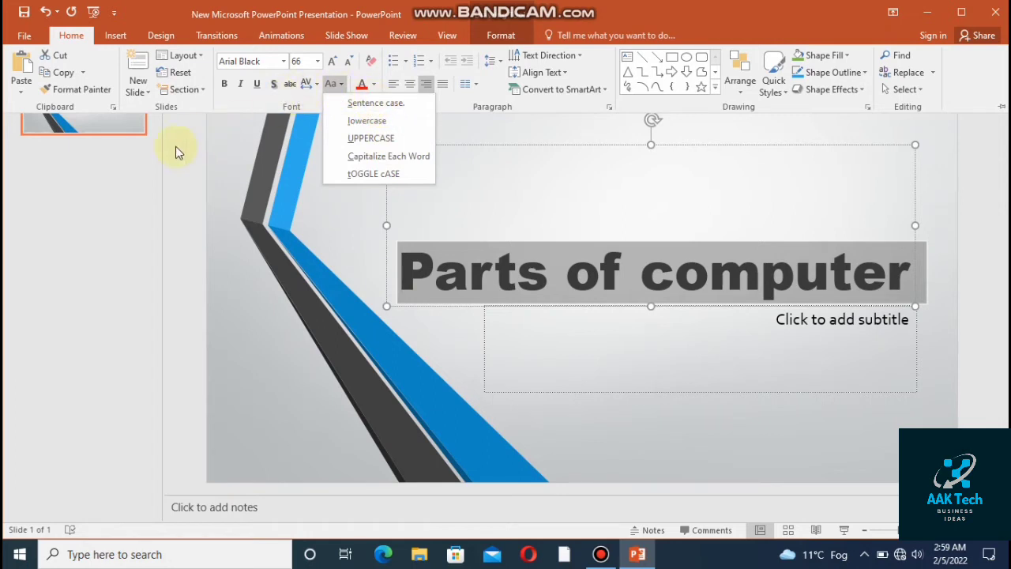
click(256, 85)
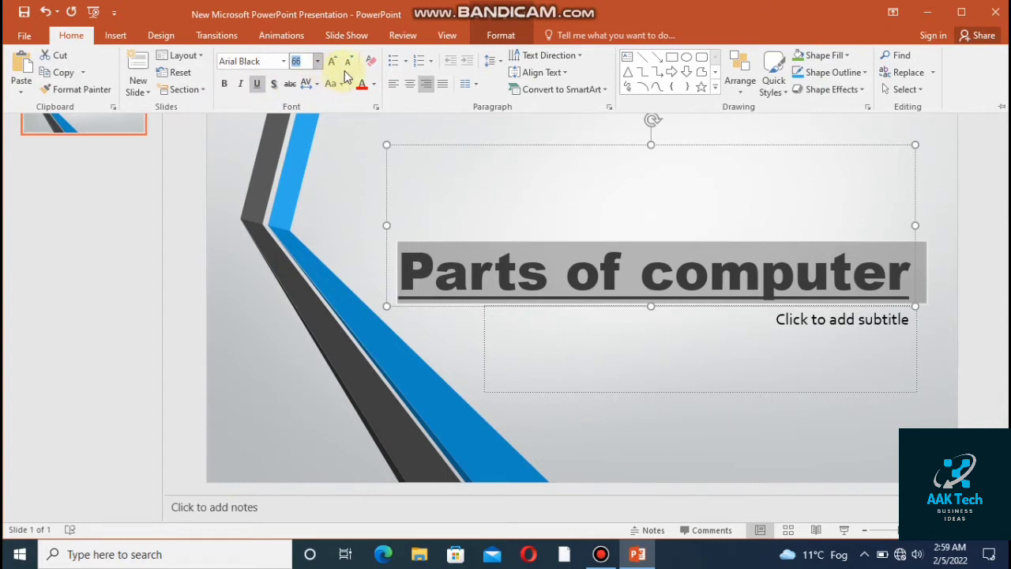
click(370, 62)
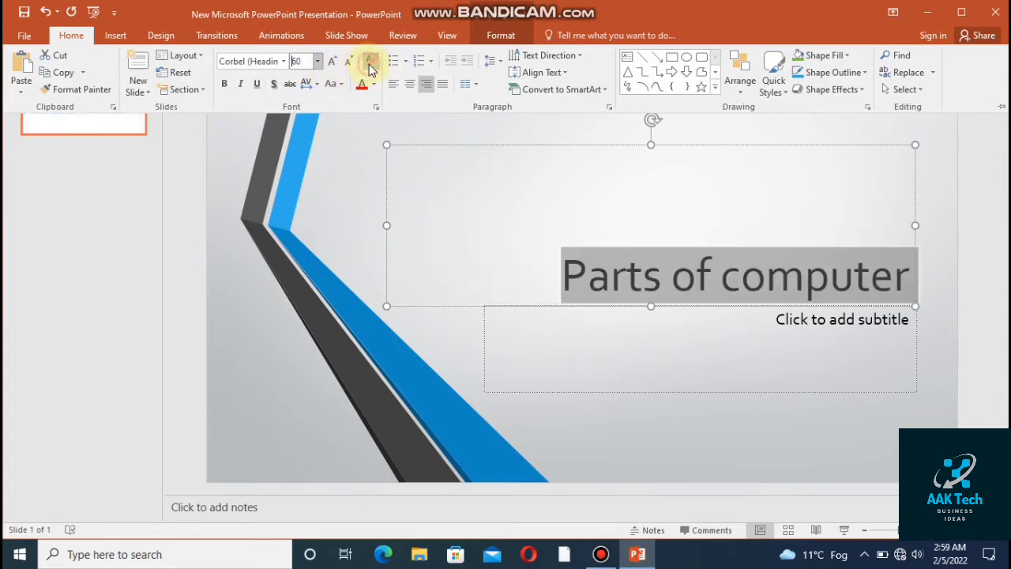
click(303, 62)
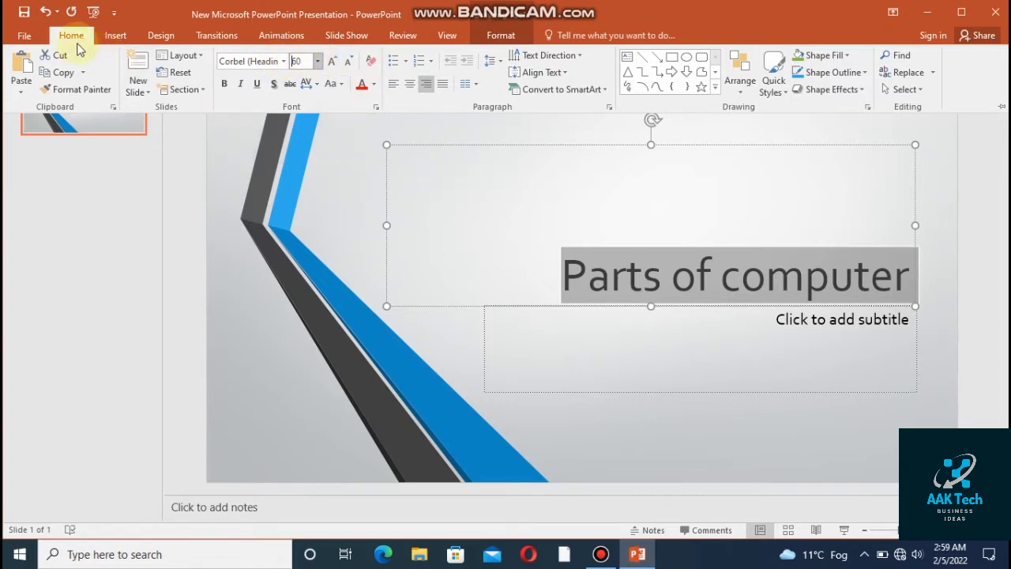
click(45, 14)
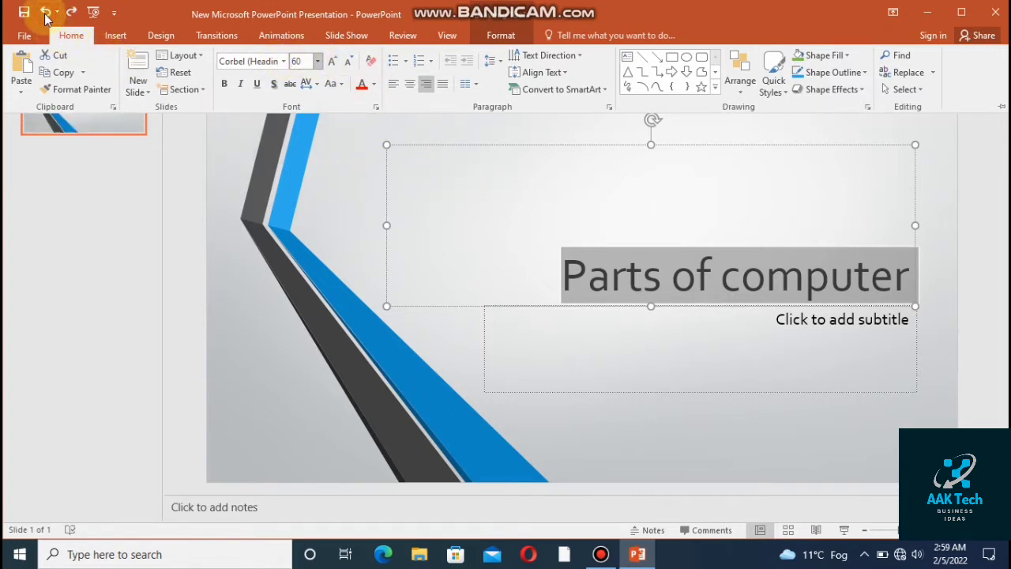
Step: Undo the cleared title formatting and colour the title text blue
click(45, 12)
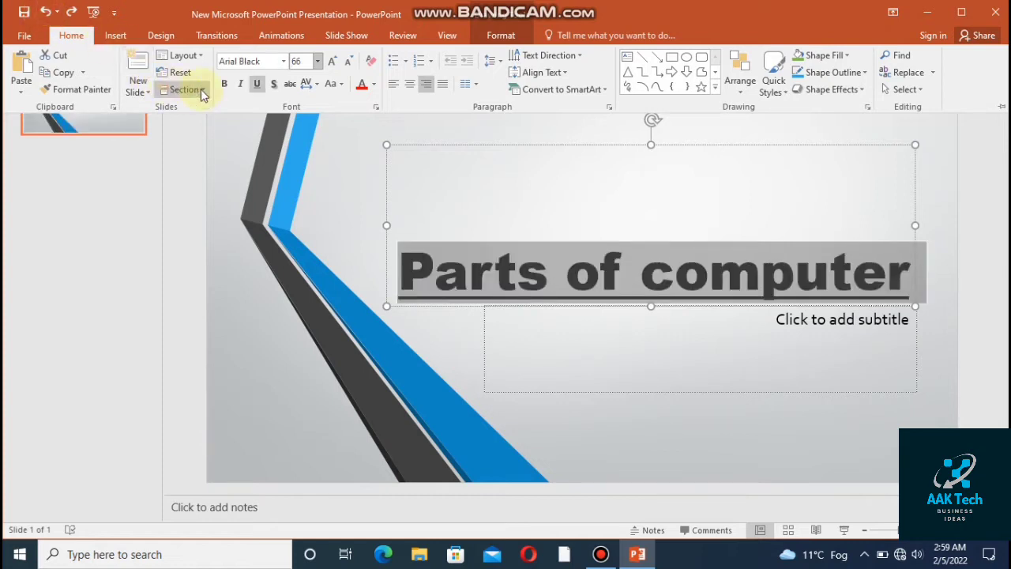
click(362, 86)
click(374, 85)
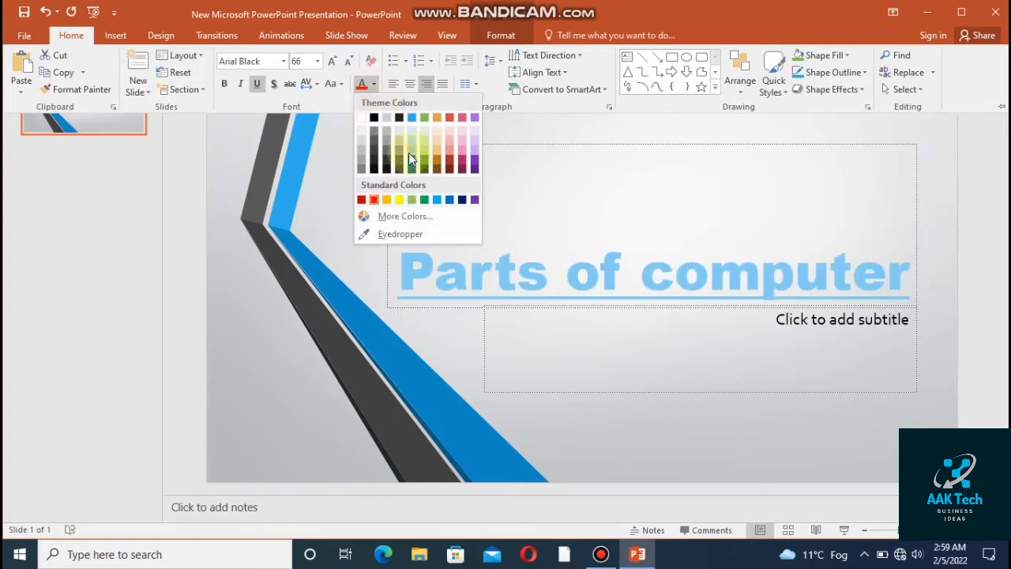
click(438, 201)
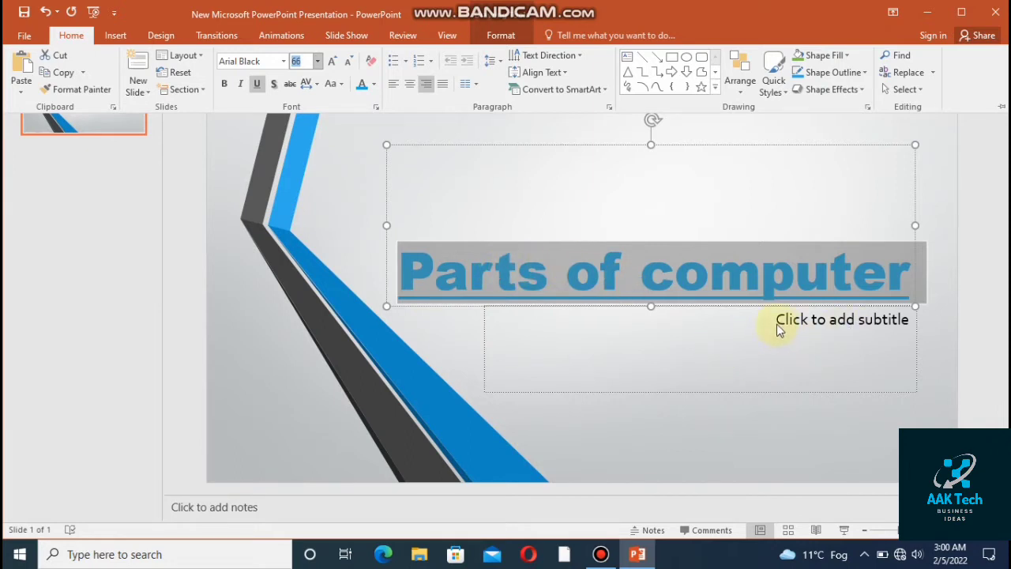
key(ctrl+F1)
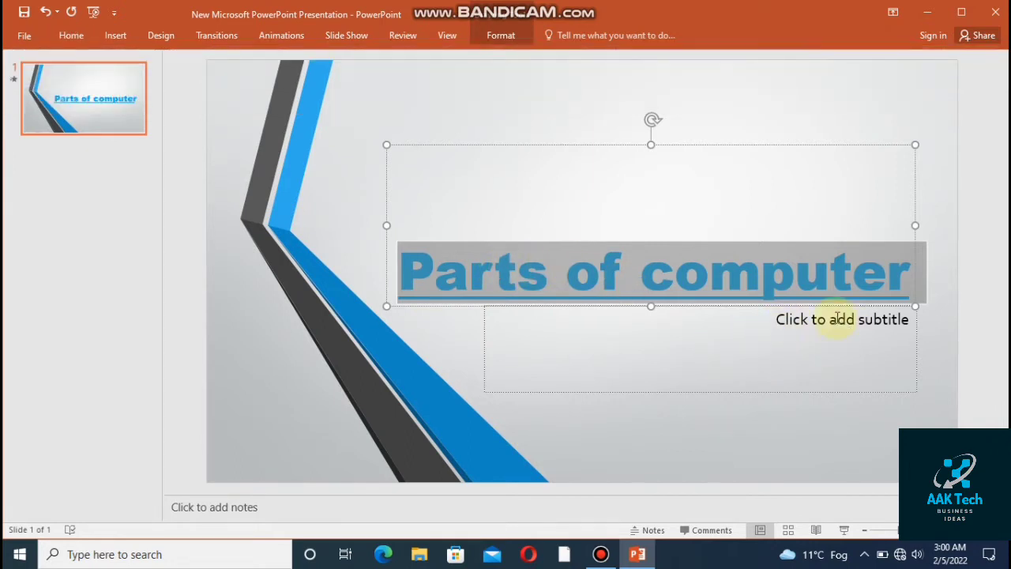
Step: Enter 'AAK TECH' in the subtitle box and select it
click(837, 318)
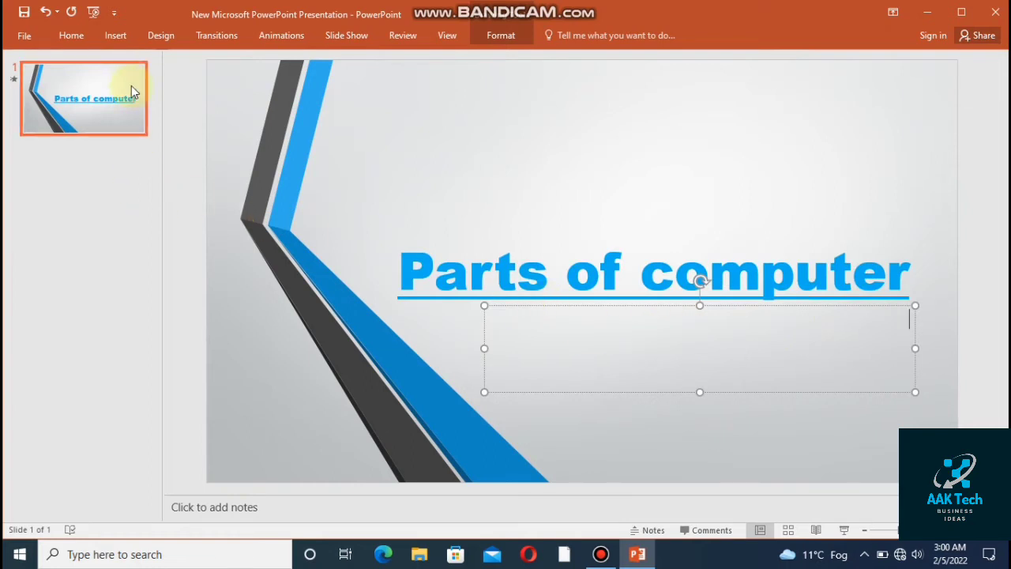
click(115, 36)
click(575, 330)
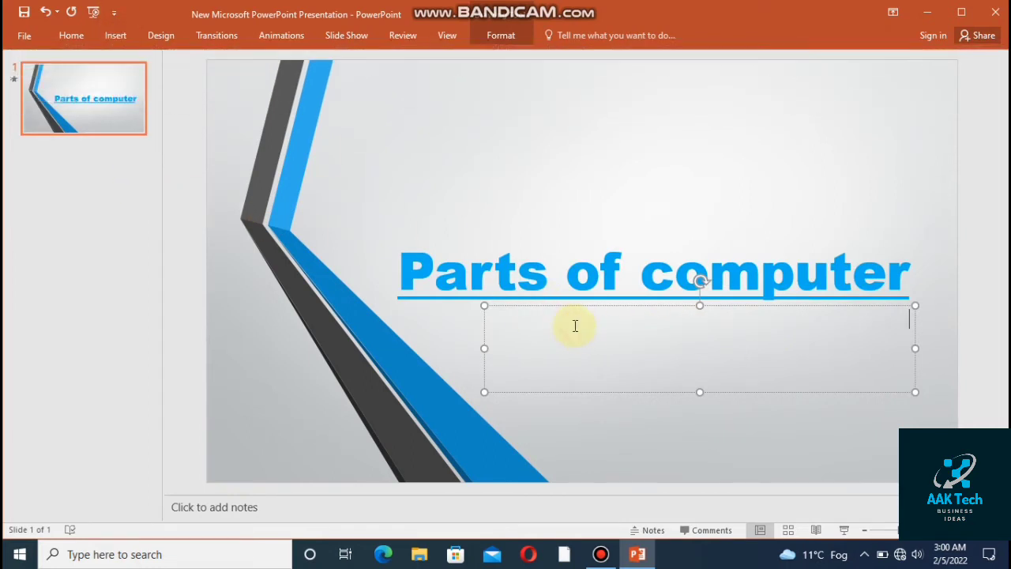
text(A)
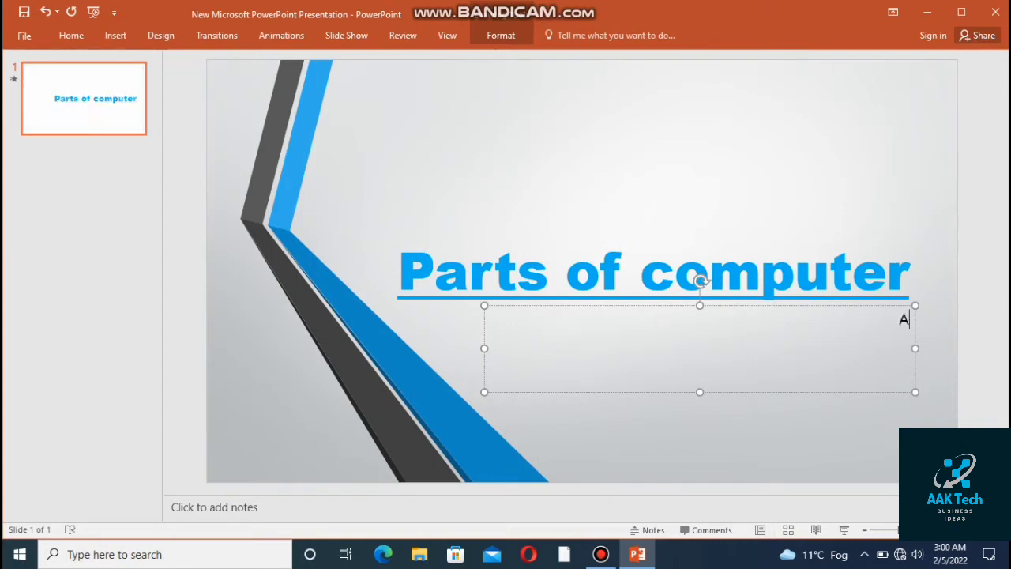
text(K)
text( TECH)
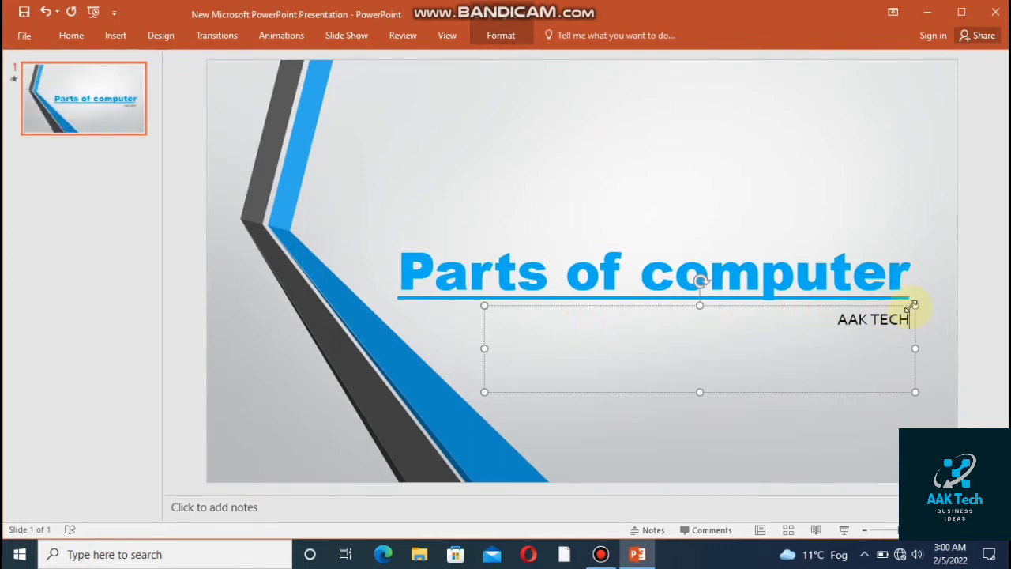
drag(909, 318, 837, 319)
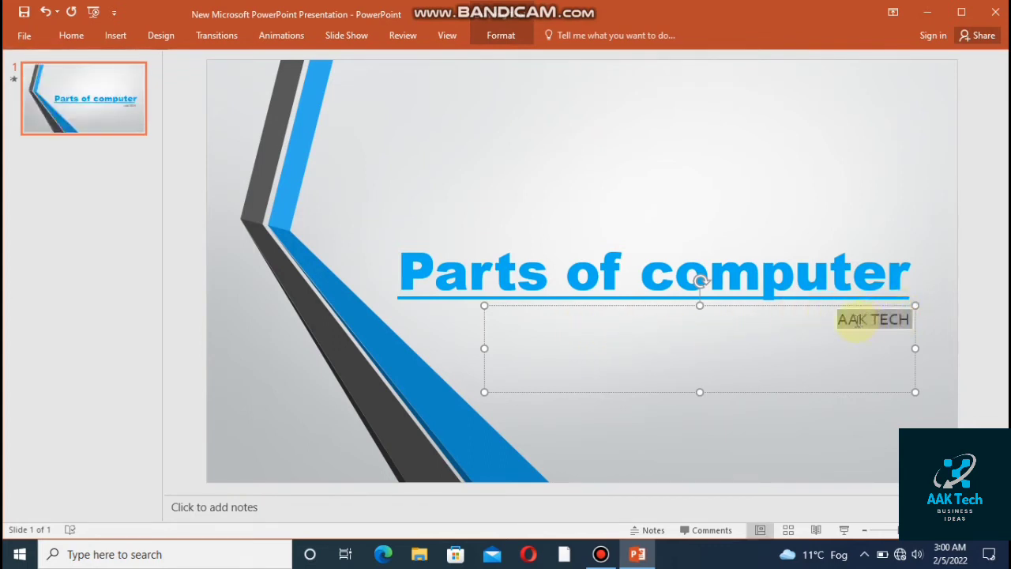
Step: Set the subtitle font to Bahnschrift and centre the text
click(78, 36)
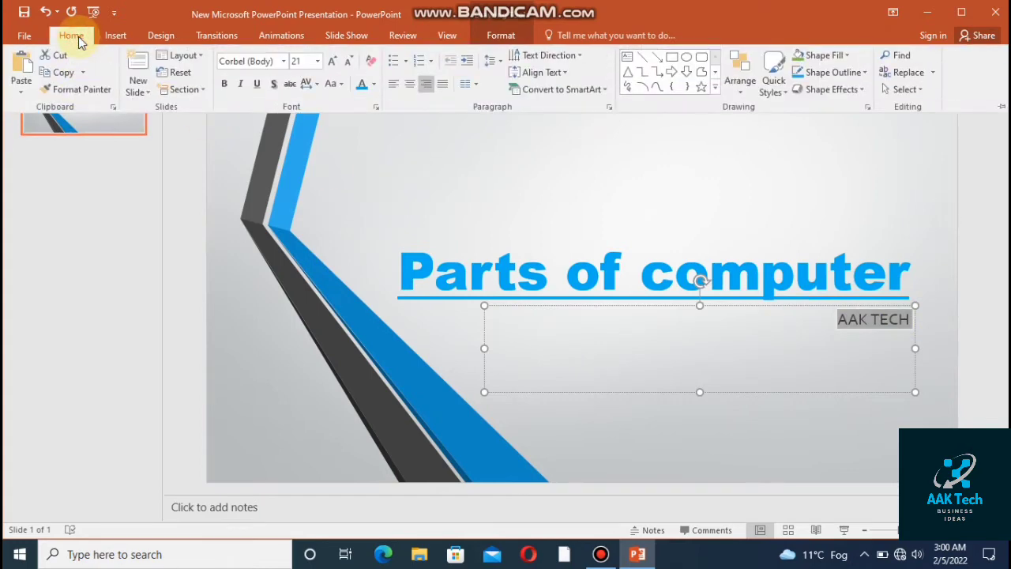
click(283, 61)
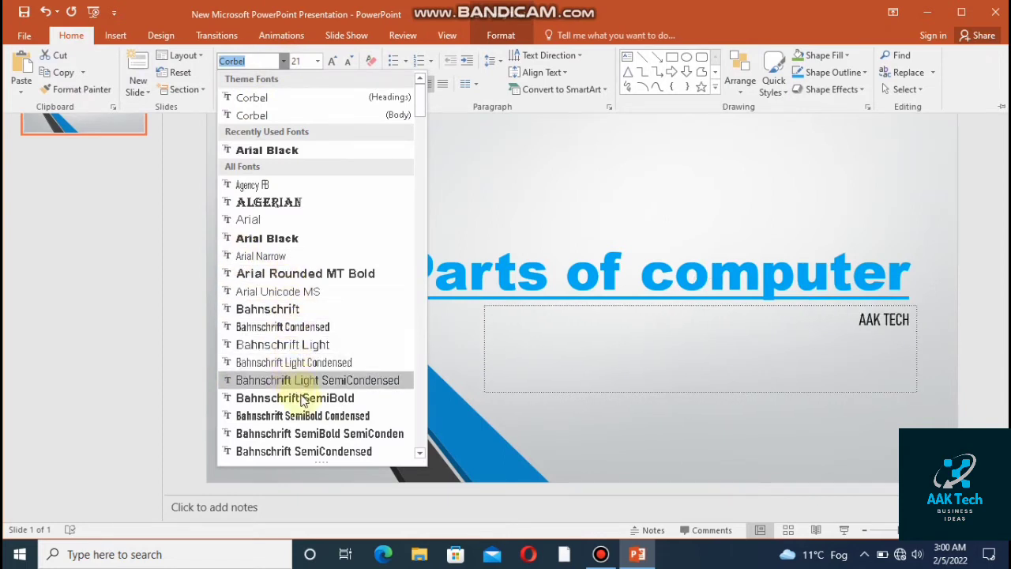
click(329, 434)
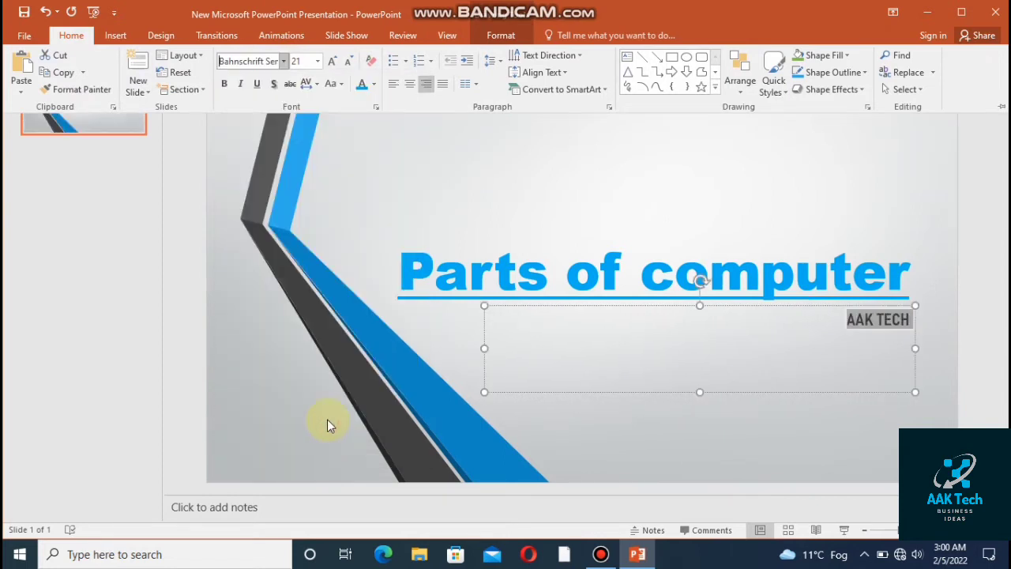
click(412, 89)
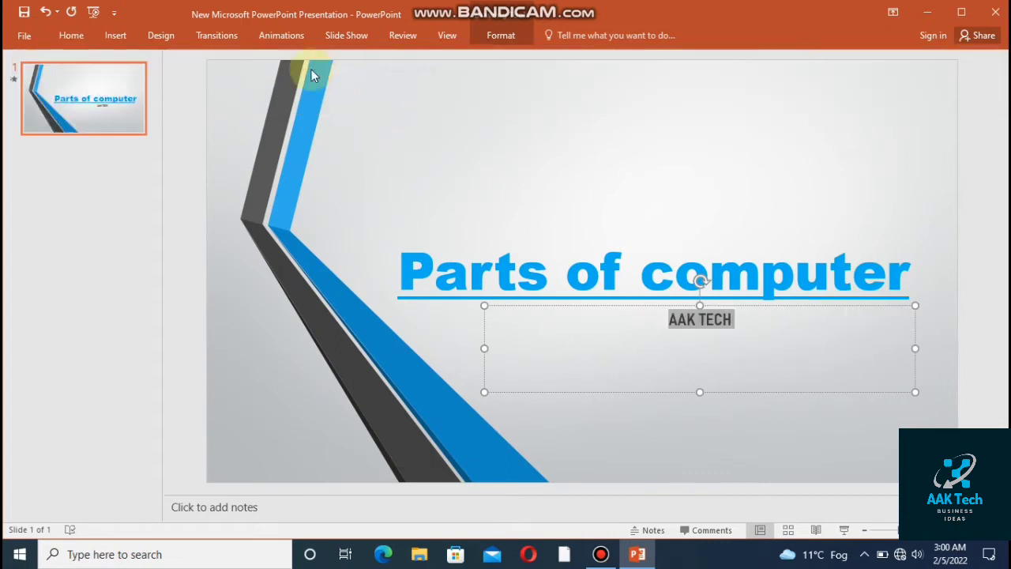
click(116, 35)
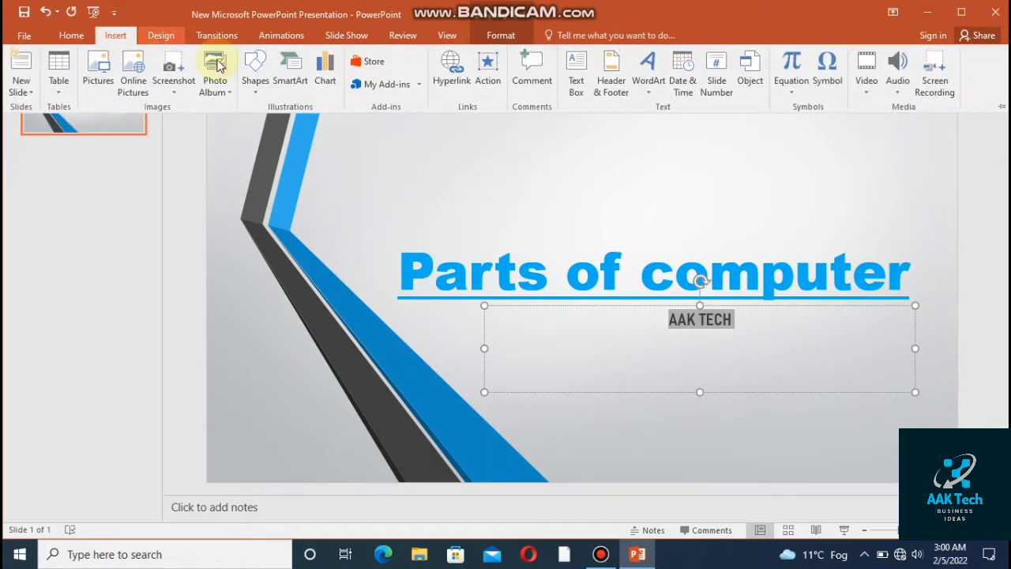
click(60, 37)
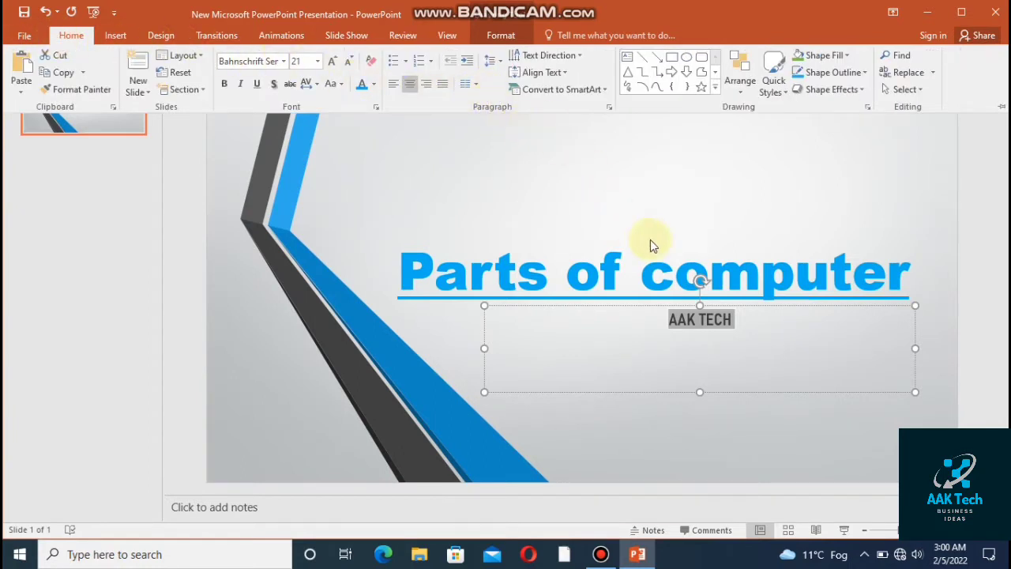
click(284, 61)
click(315, 64)
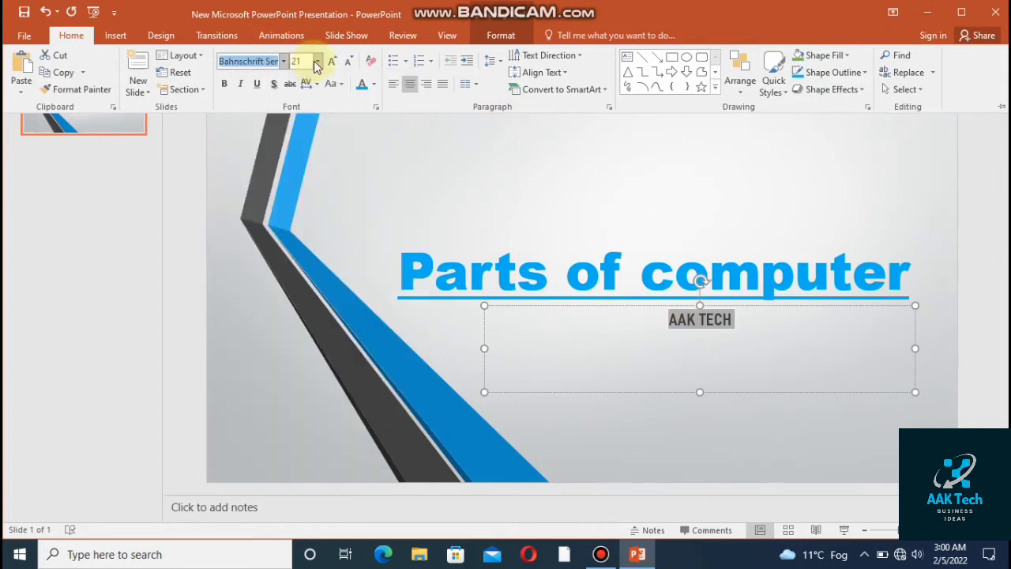
Step: Make AAK TECH 88-point dark blue and collapse the ribbon
click(315, 61)
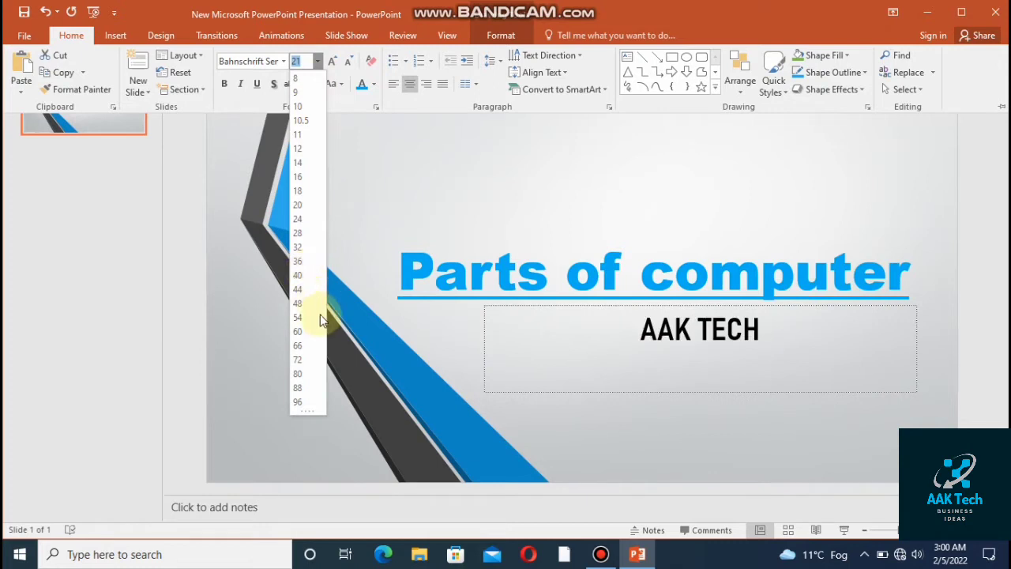
click(298, 387)
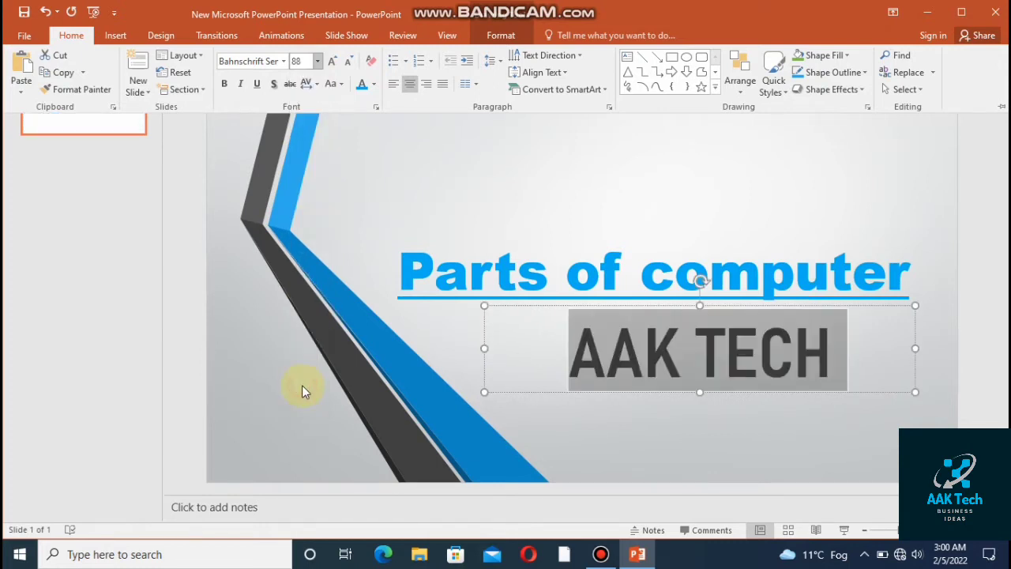
click(375, 85)
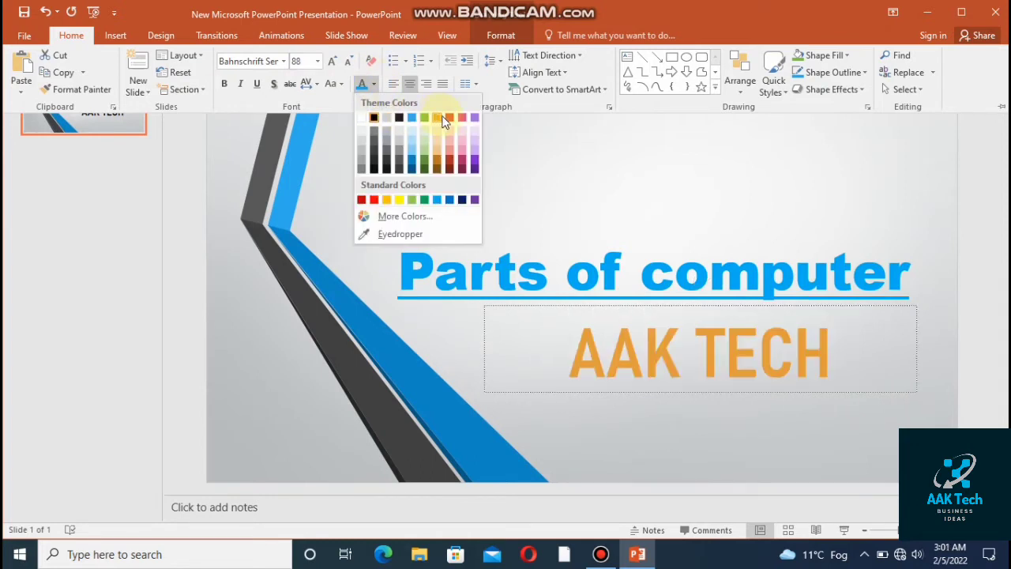
click(463, 200)
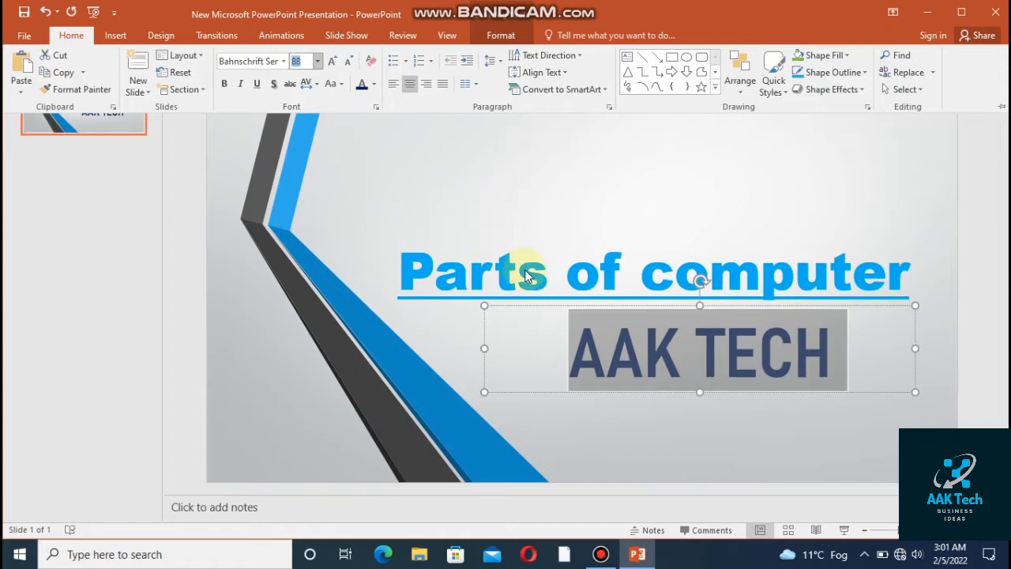
key(ctrl+F1)
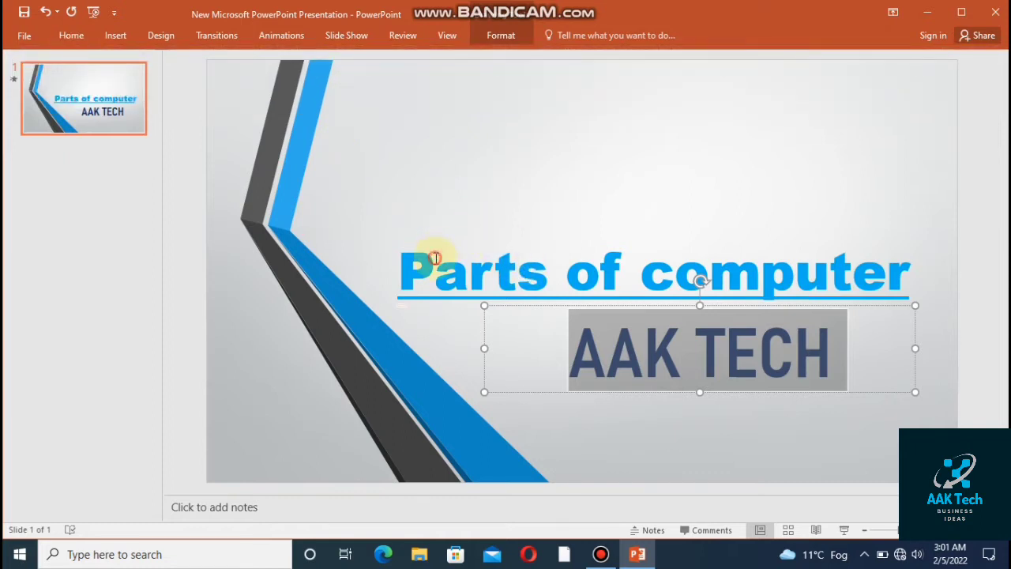
Step: Preview Push, Split and Reveal transitions on the title slide
click(434, 258)
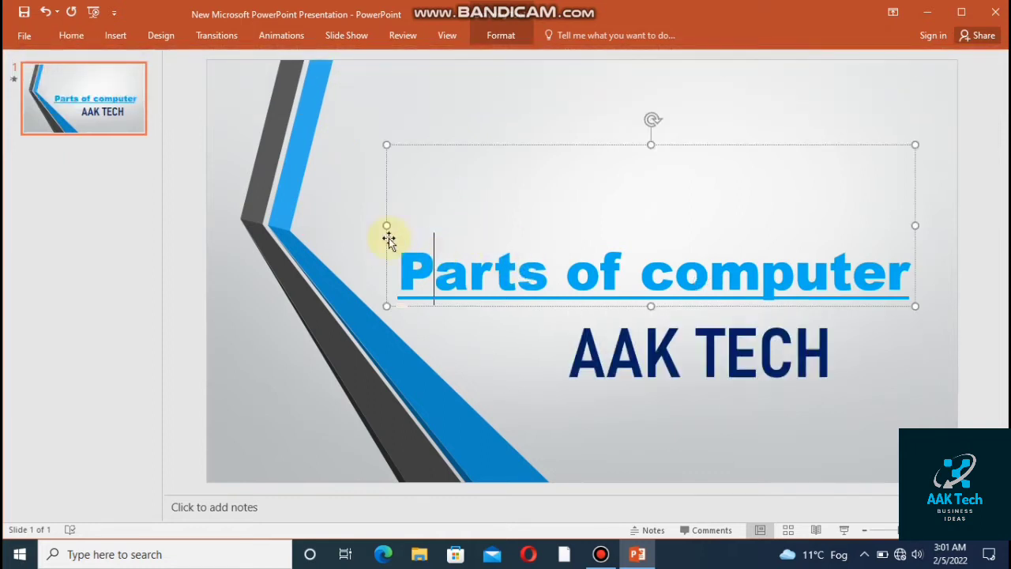
click(176, 35)
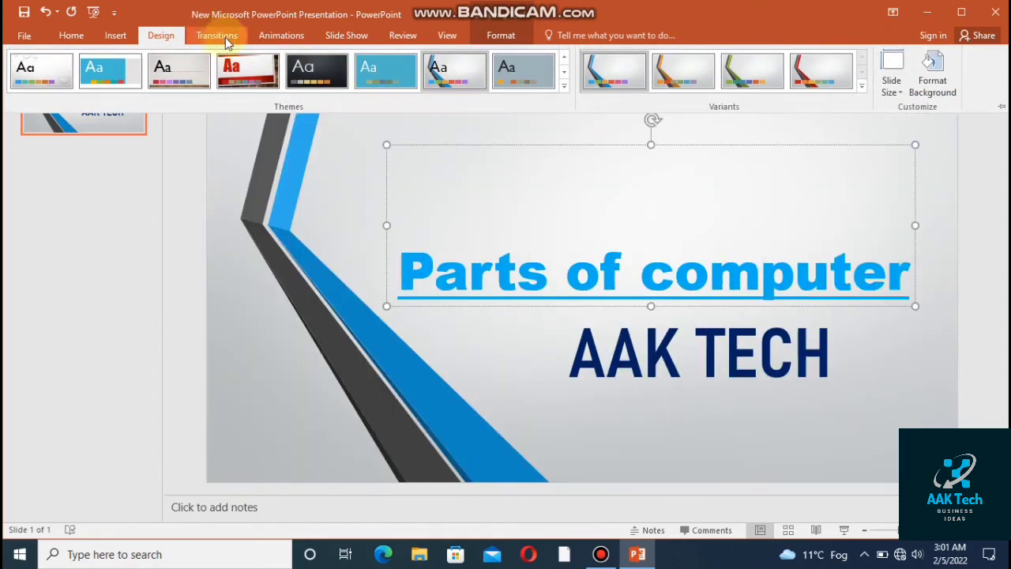
click(225, 38)
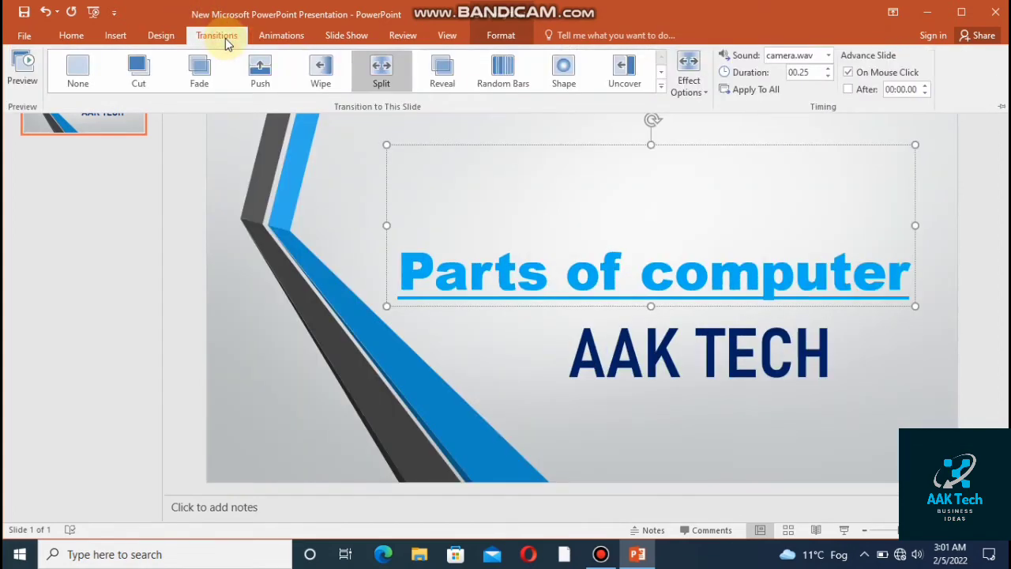
click(254, 69)
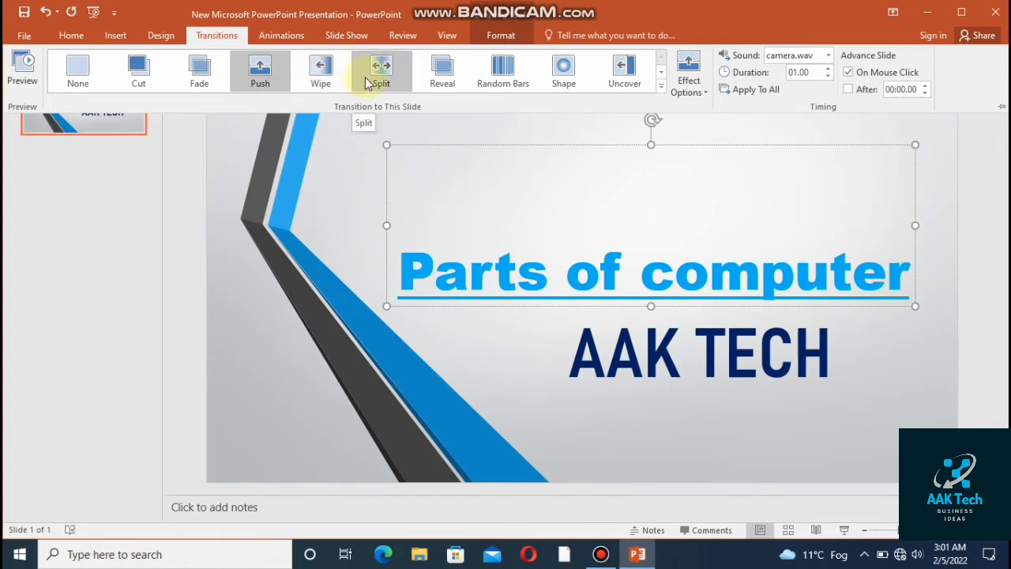
click(365, 77)
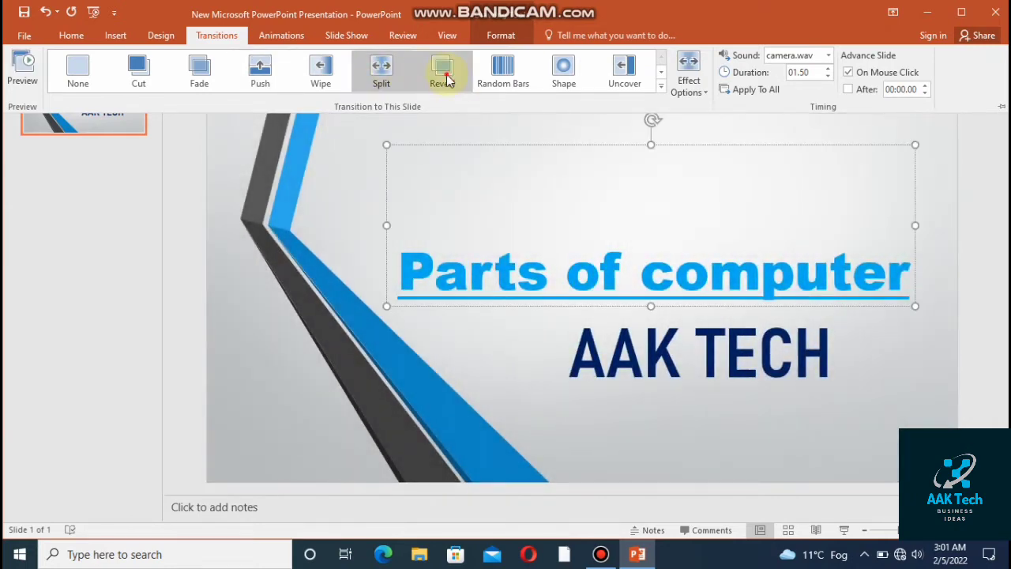
click(446, 79)
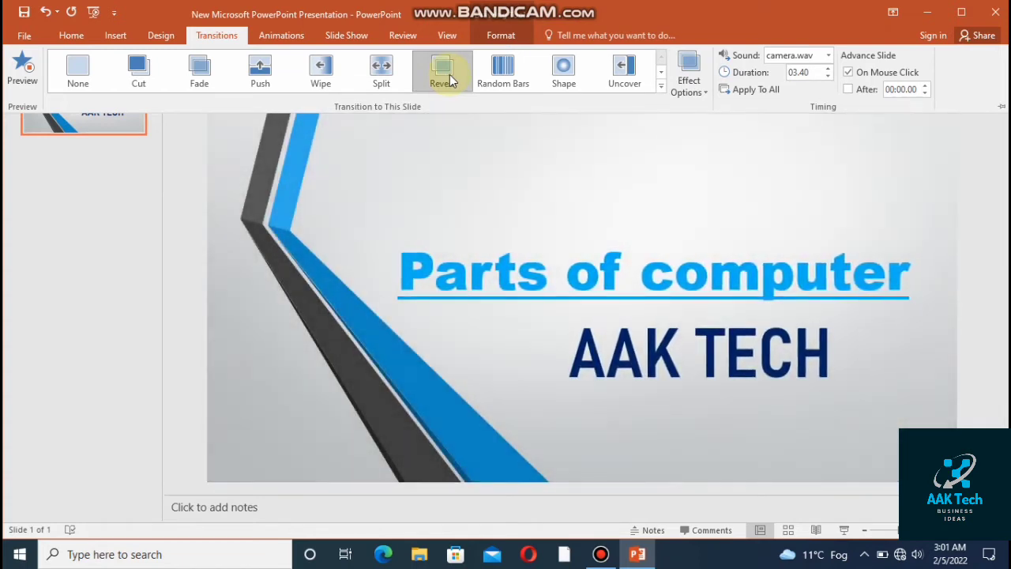
Step: Apply the Fly Through transition with Sound set to [No Sound]
click(662, 87)
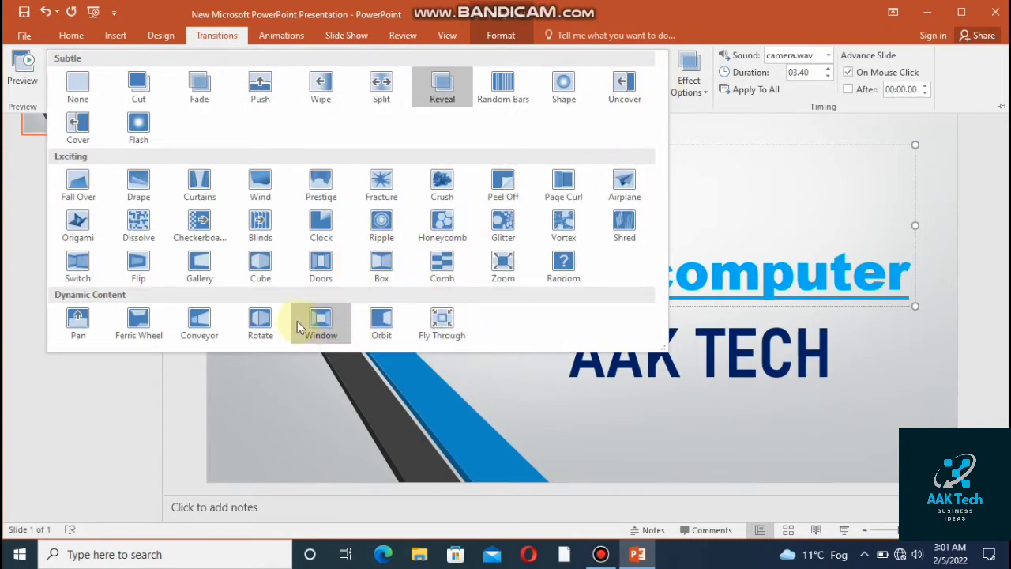
click(442, 329)
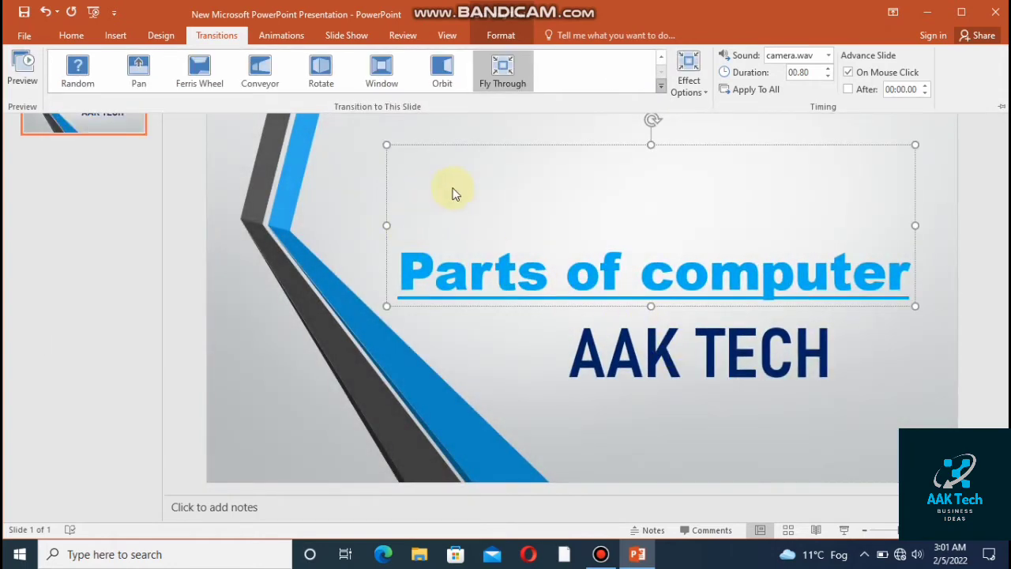
click(828, 57)
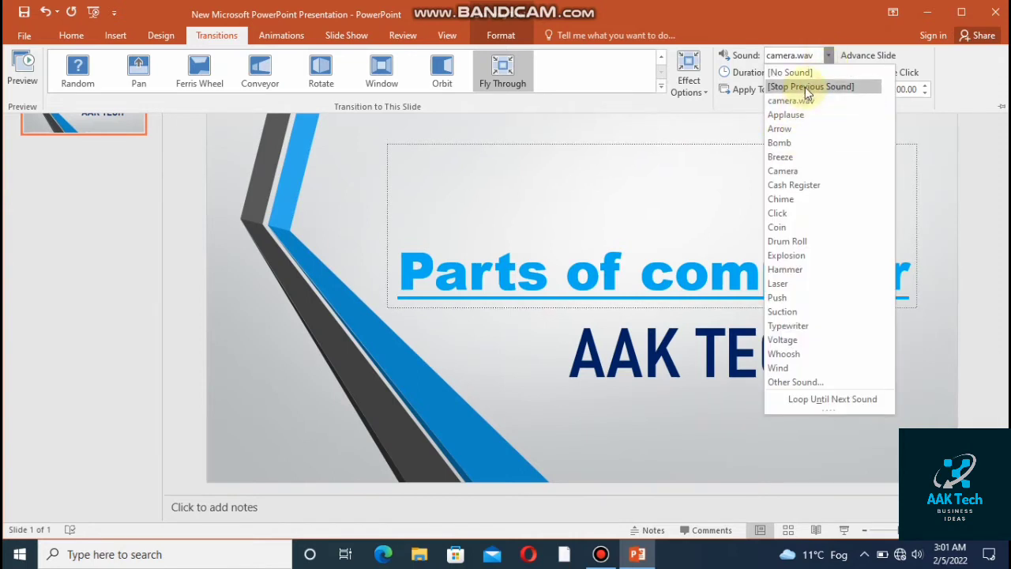
click(804, 75)
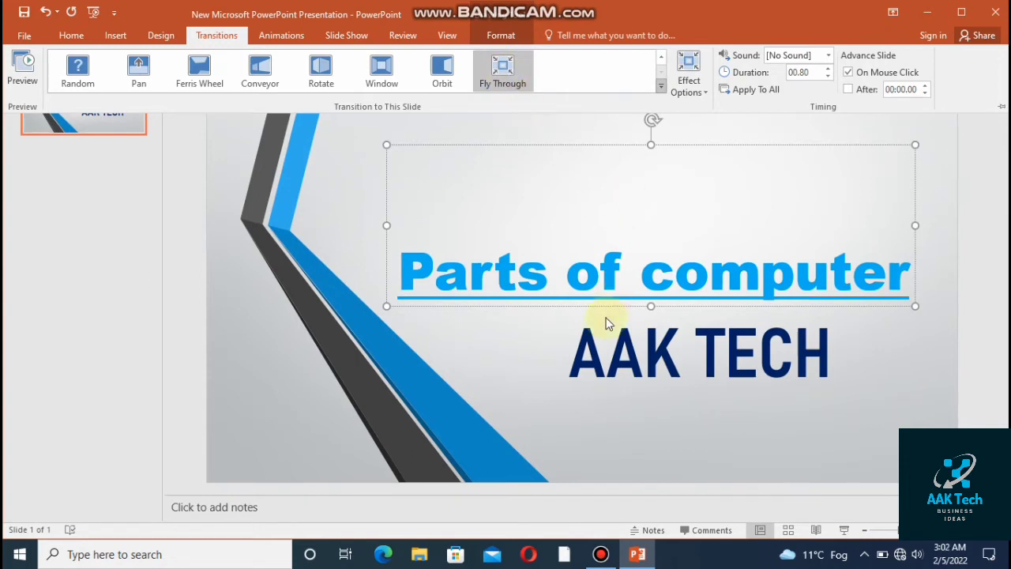
click(627, 368)
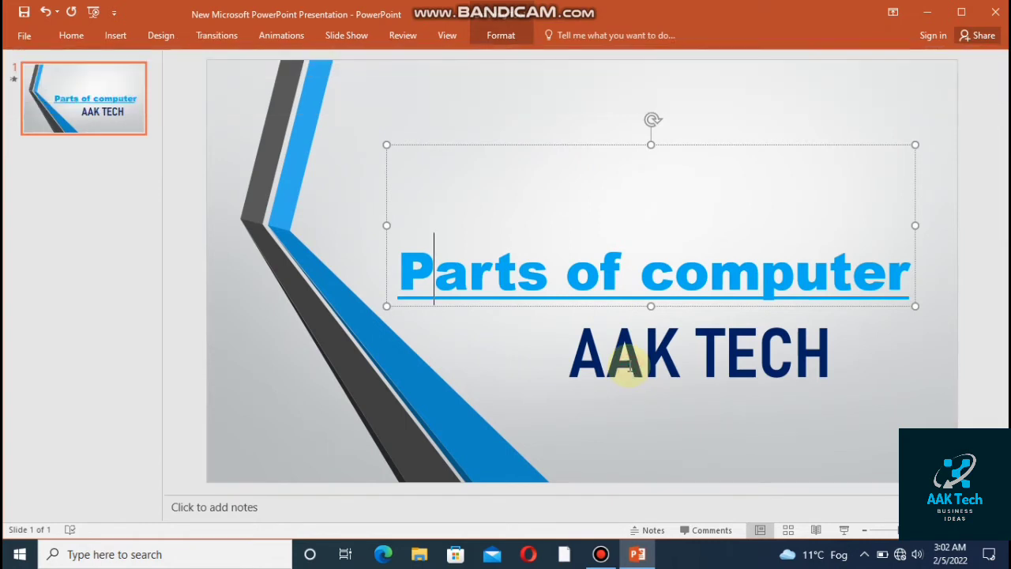
Step: Animate the title with Wipe, then change it to Shape
click(589, 263)
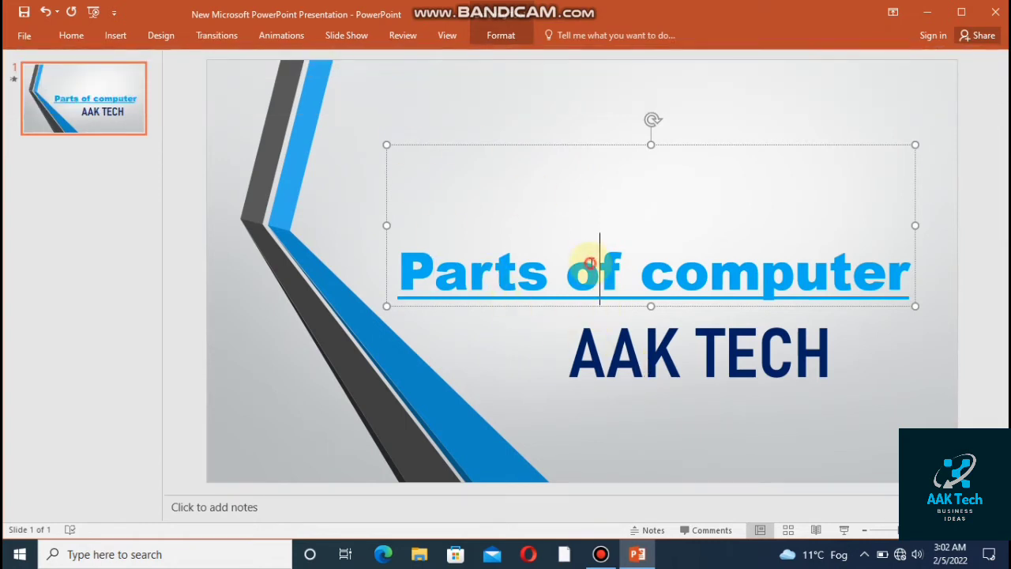
click(283, 34)
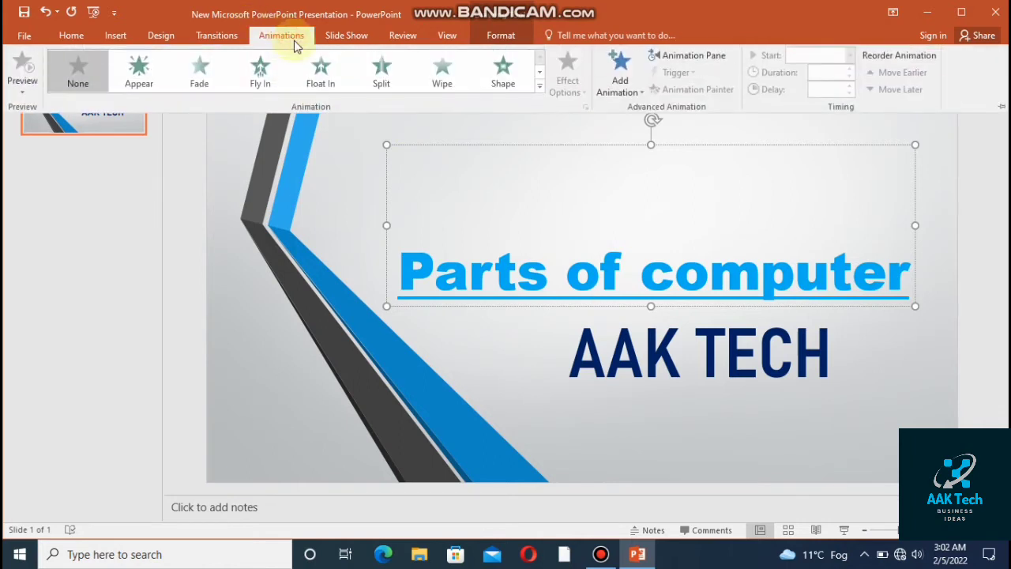
click(444, 75)
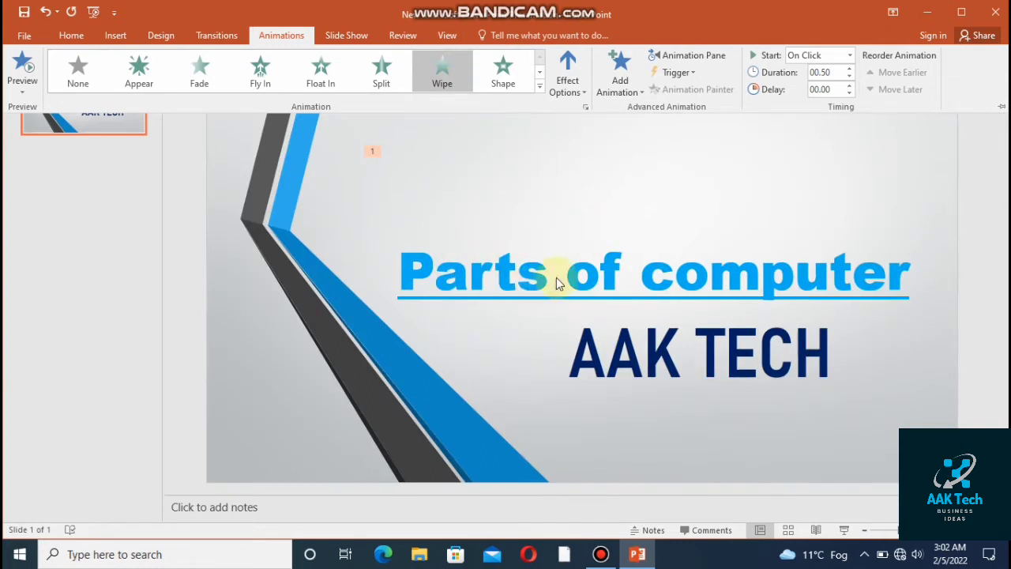
key(ctrl+F1)
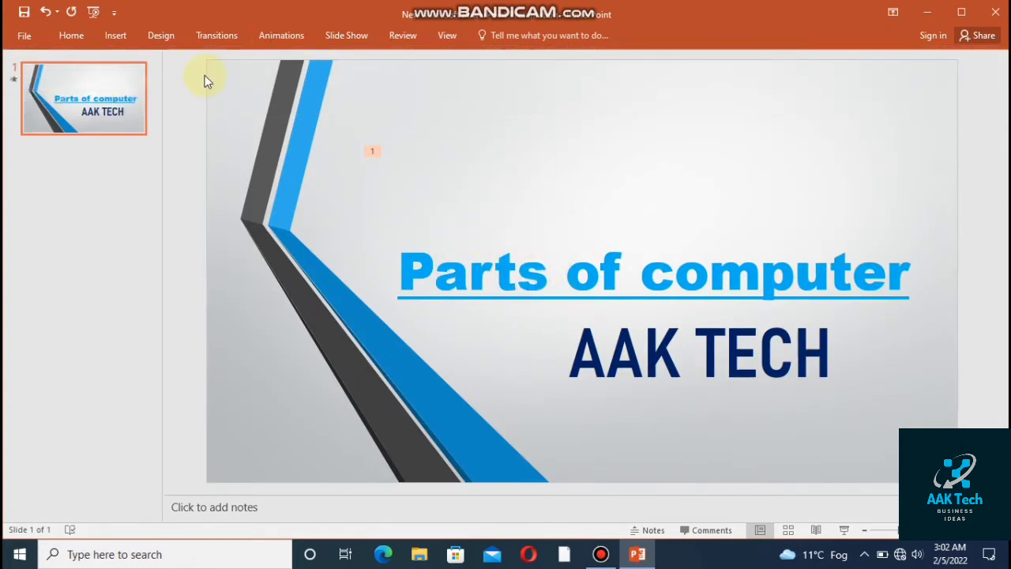
click(515, 252)
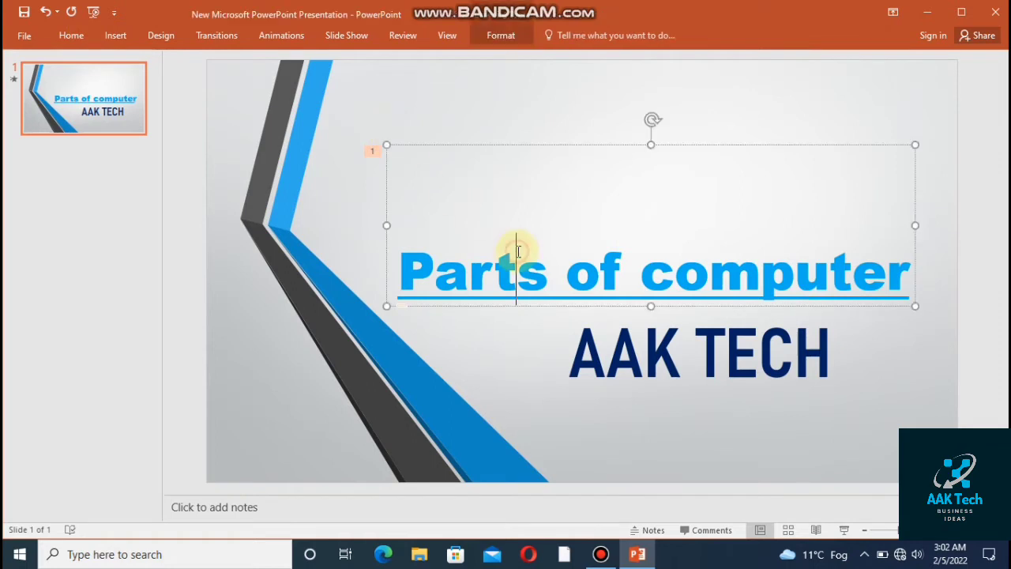
click(281, 37)
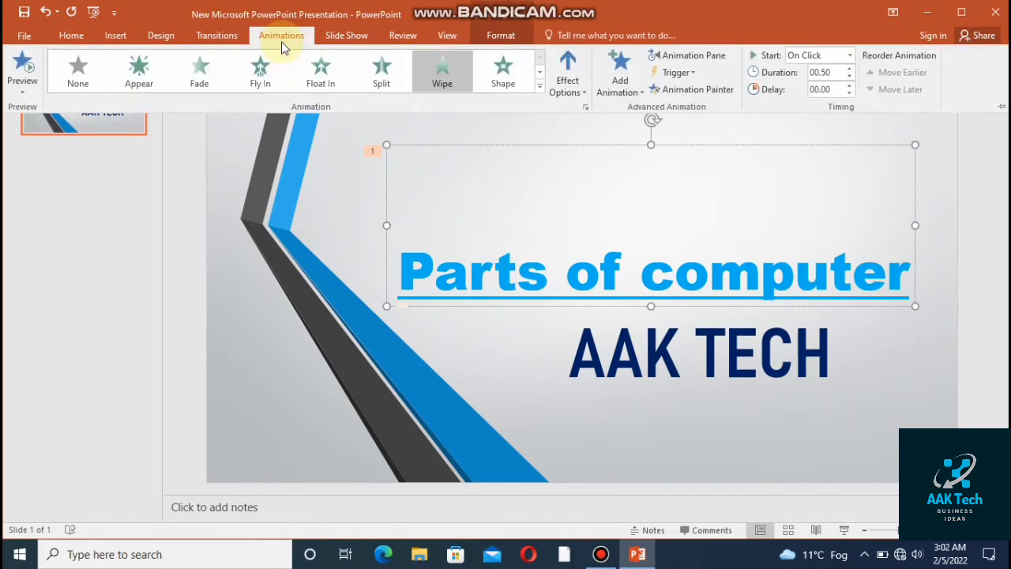
click(492, 61)
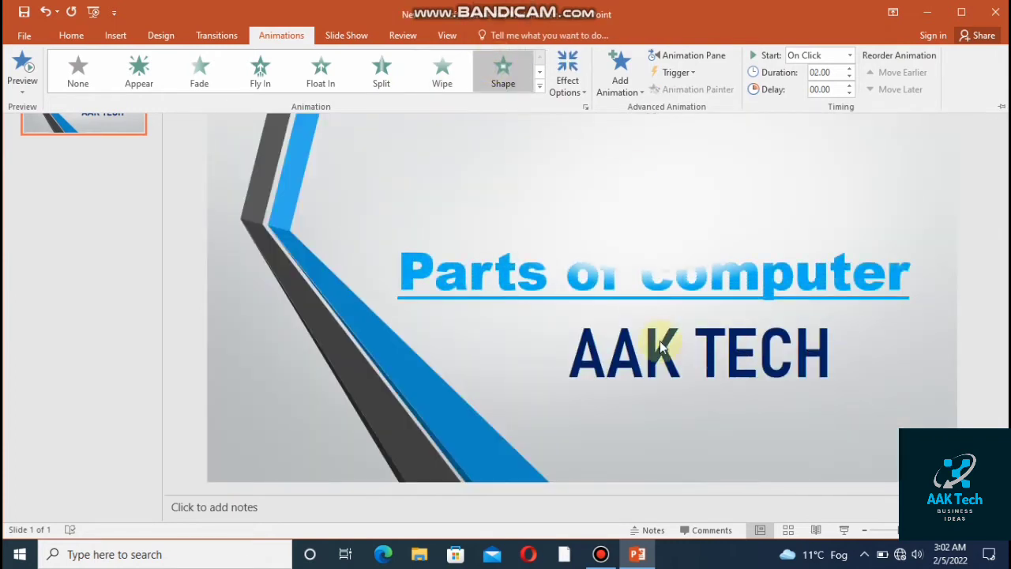
key(ctrl+F1)
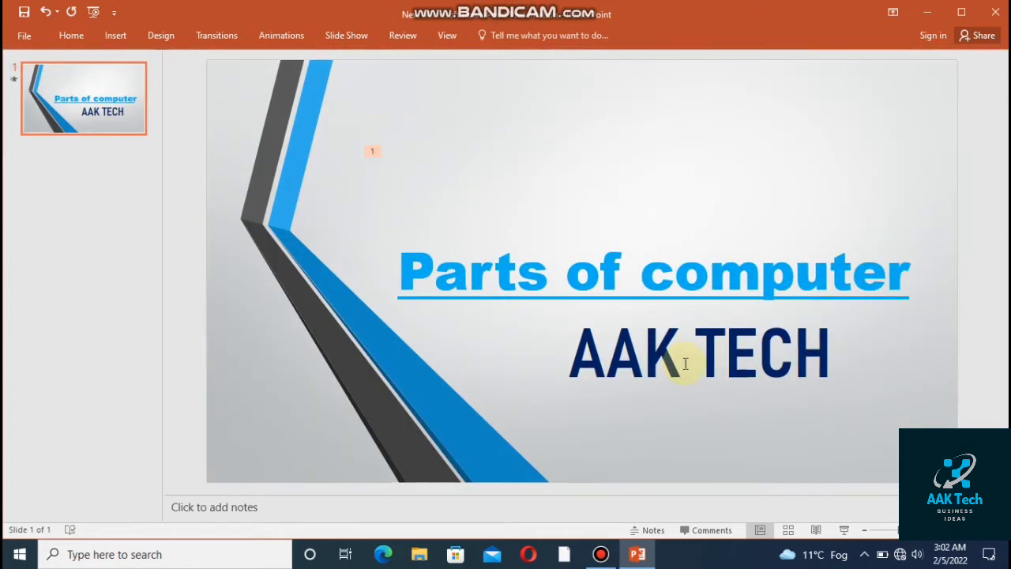
Step: Give the AAK TECH text a Grow/Shrink emphasis animation
click(681, 362)
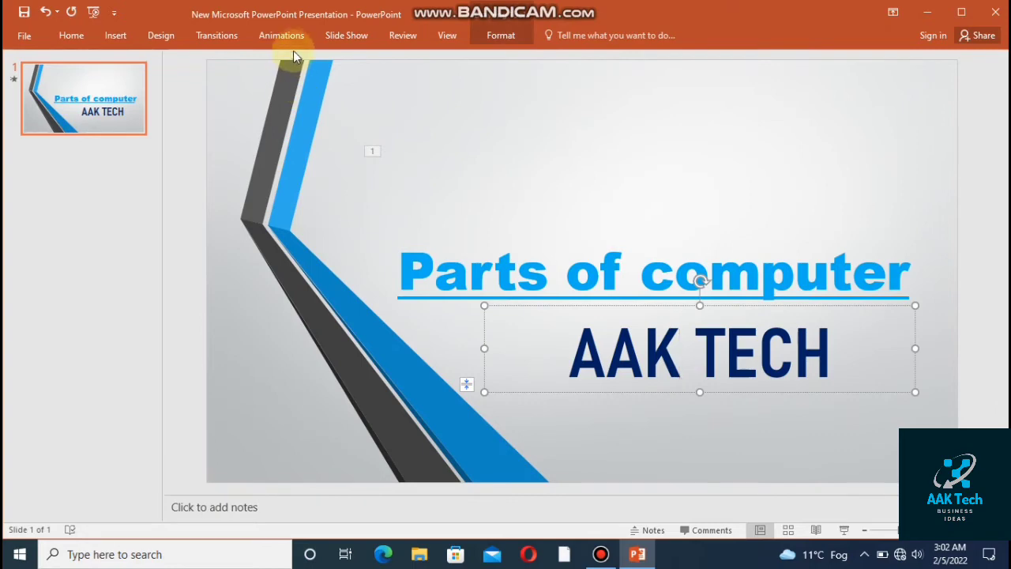
click(289, 39)
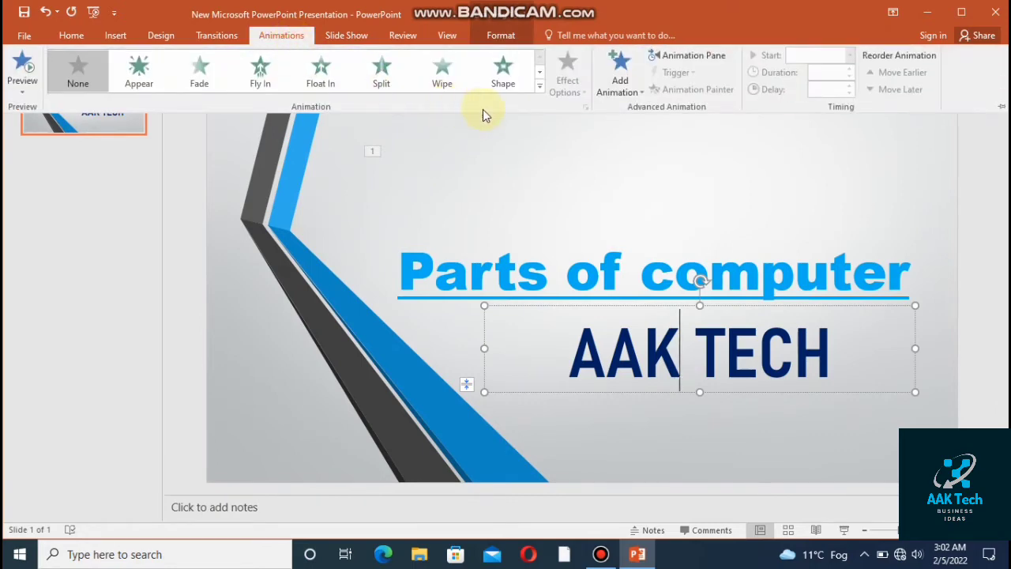
click(540, 86)
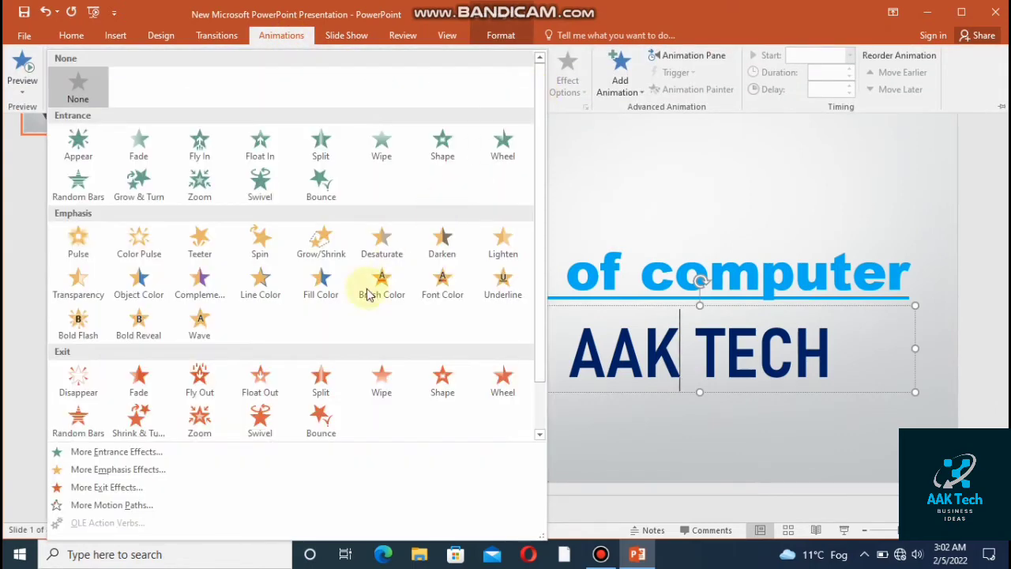
click(322, 251)
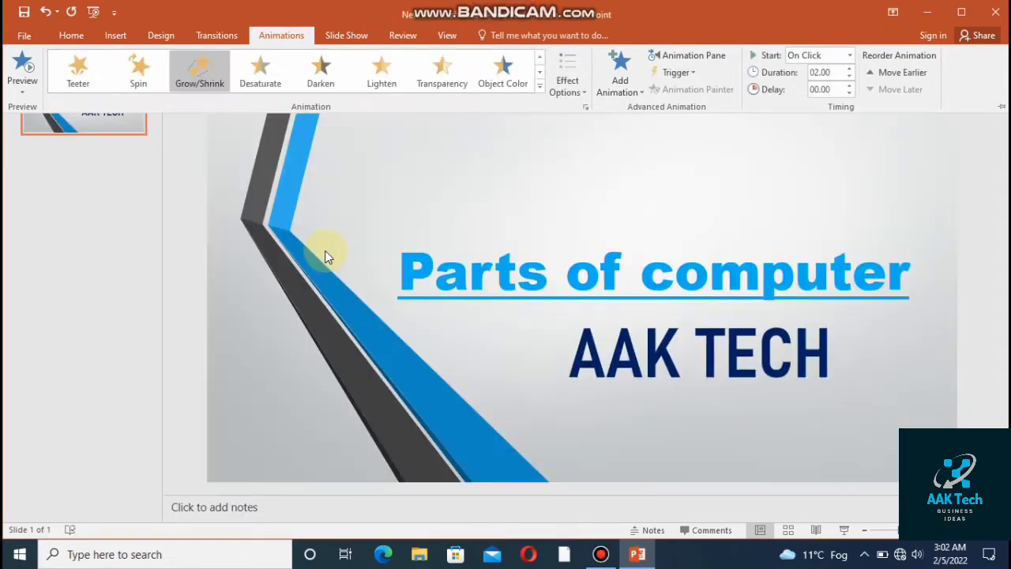
click(667, 340)
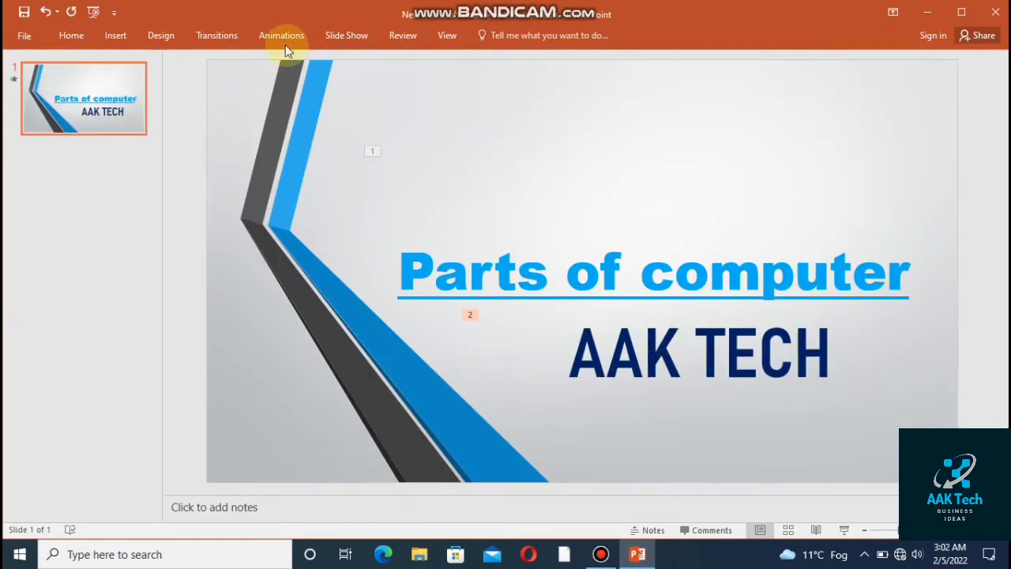
Step: Replace AAK TECH's animation with a 0.50-second Wave entrance, back on Home
click(281, 42)
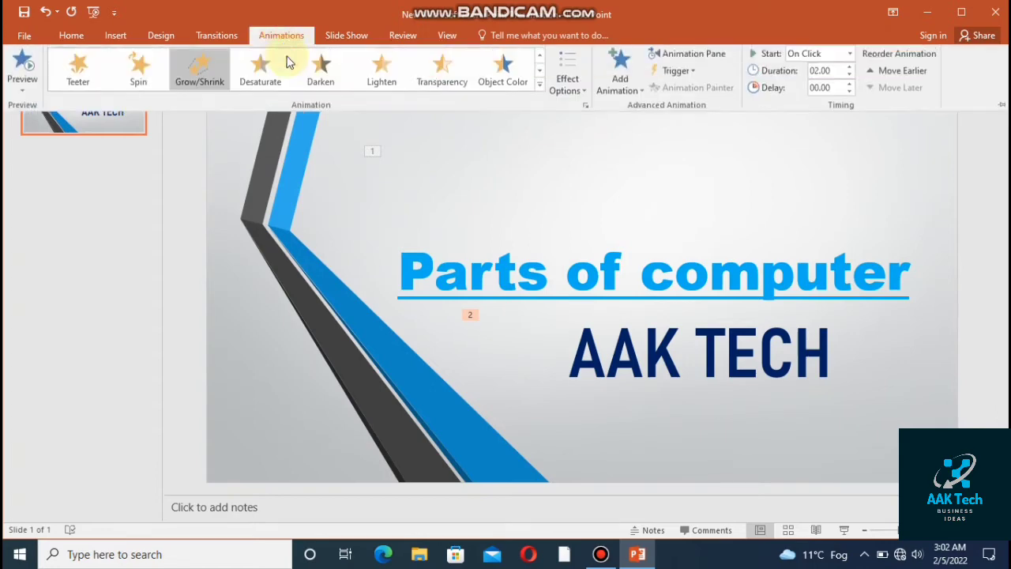
click(539, 85)
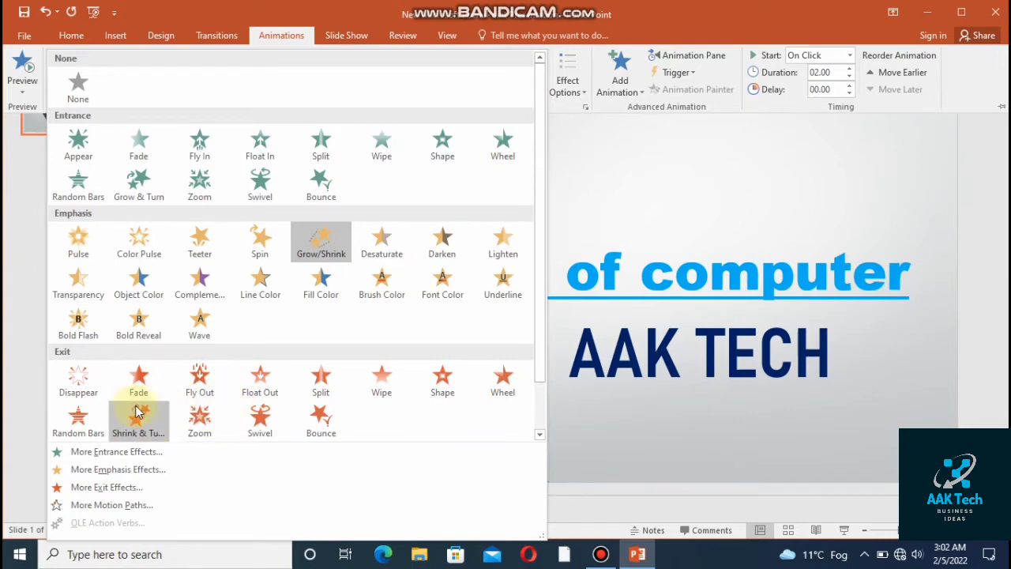
click(87, 382)
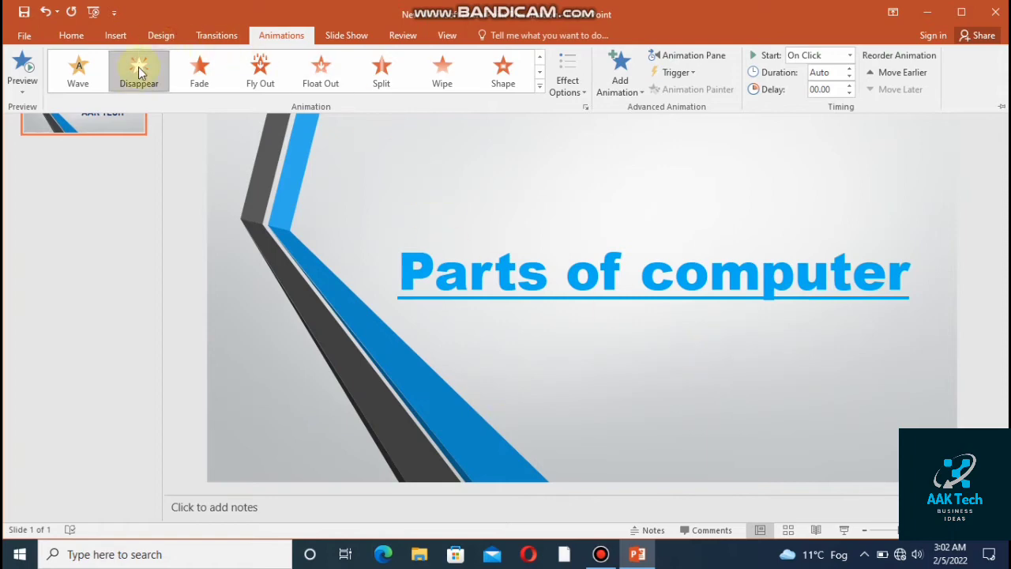
click(91, 79)
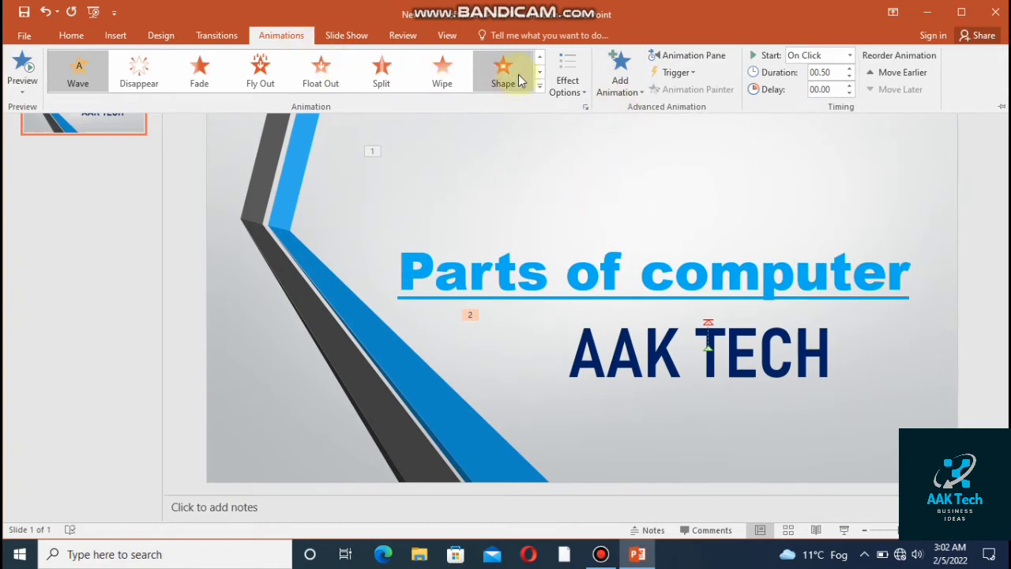
click(68, 37)
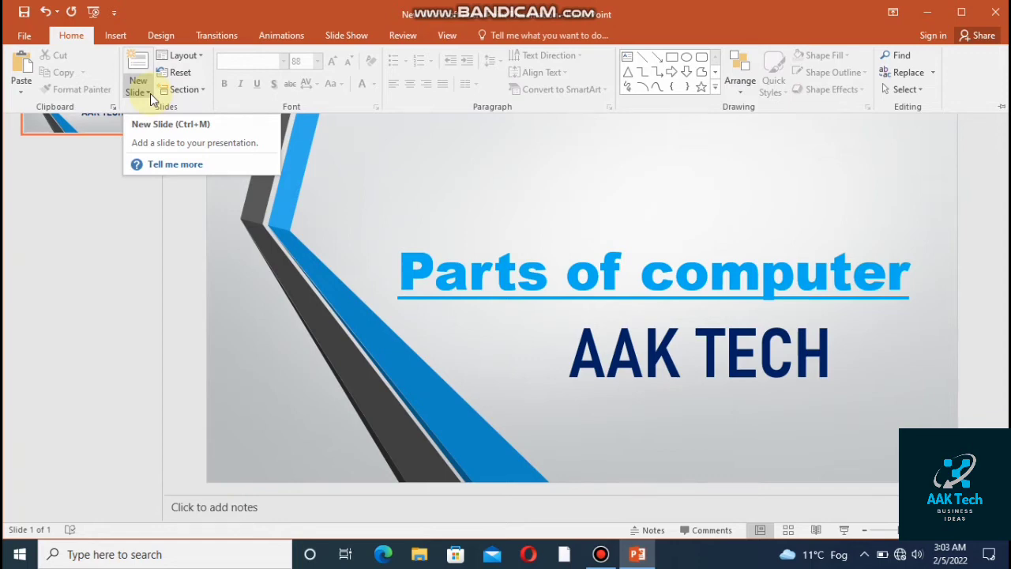
Step: Insert a Comparison layout slide after the title slide
click(150, 93)
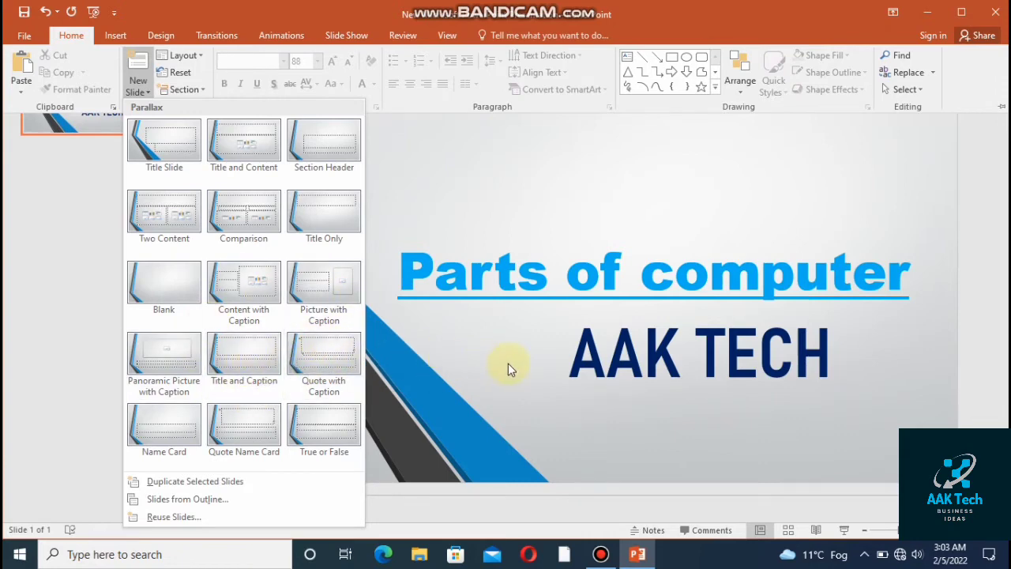
click(268, 242)
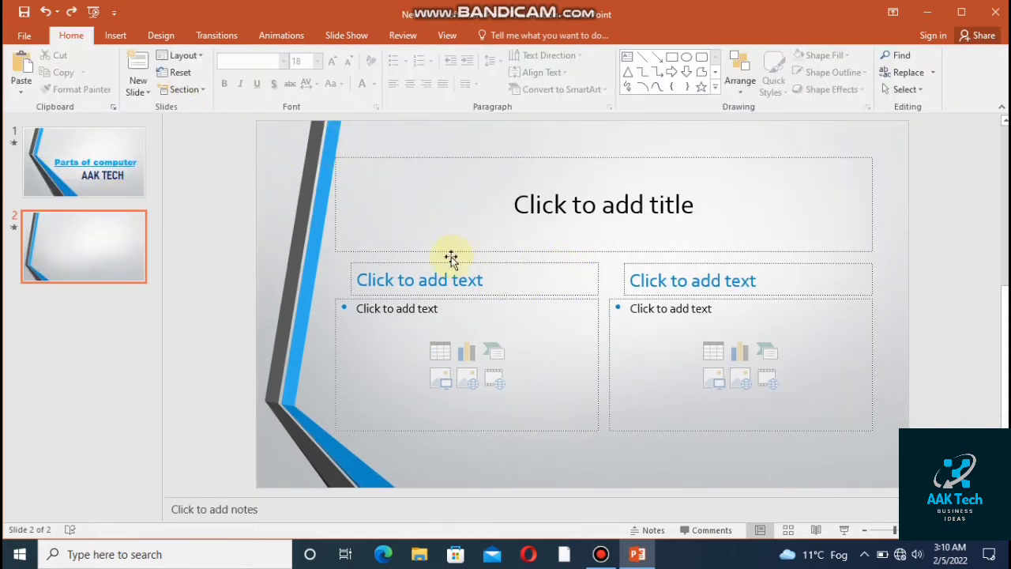
Step: Type 'Parts of computer' as slide 2's title, fixing typos, and select it
click(399, 211)
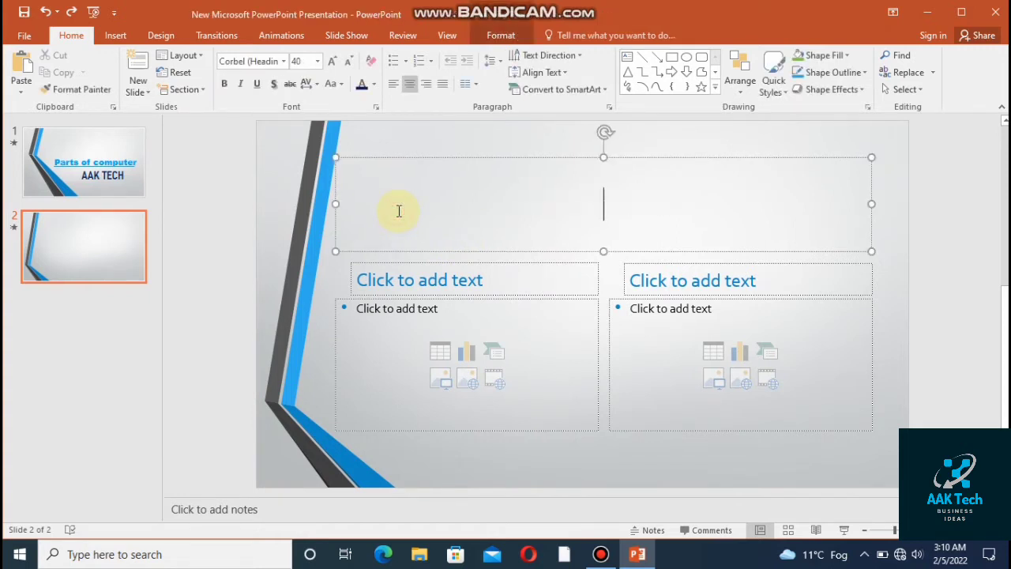
text(pA)
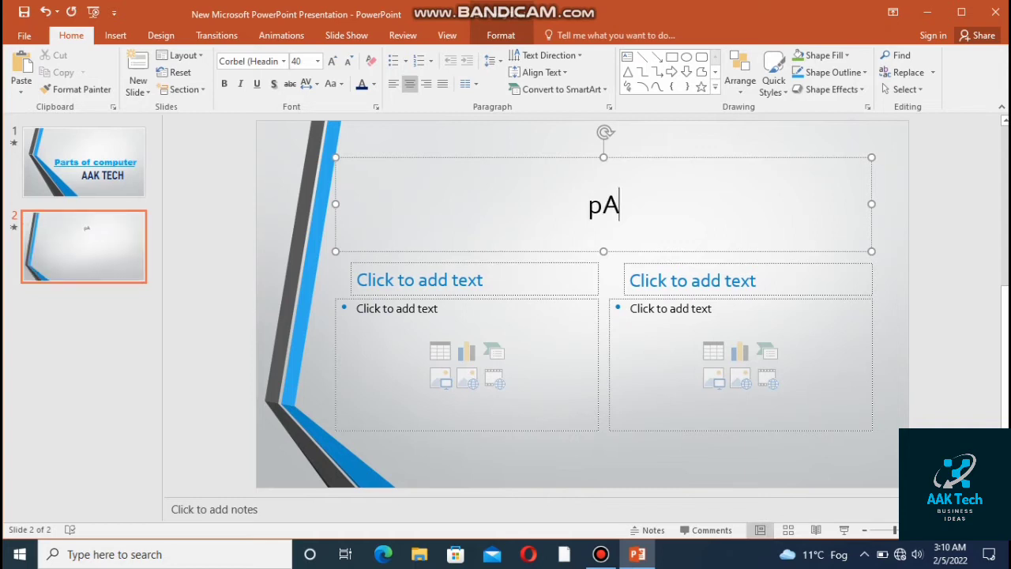
key(BackSpace)
text(A)
key(BackSpace)
text(a)
text(rts )
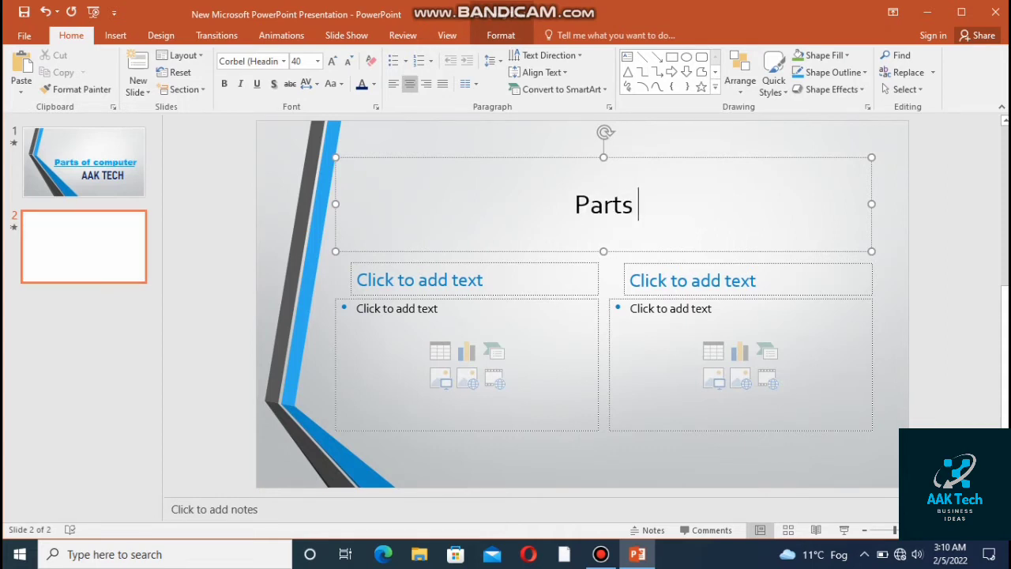
text(of c)
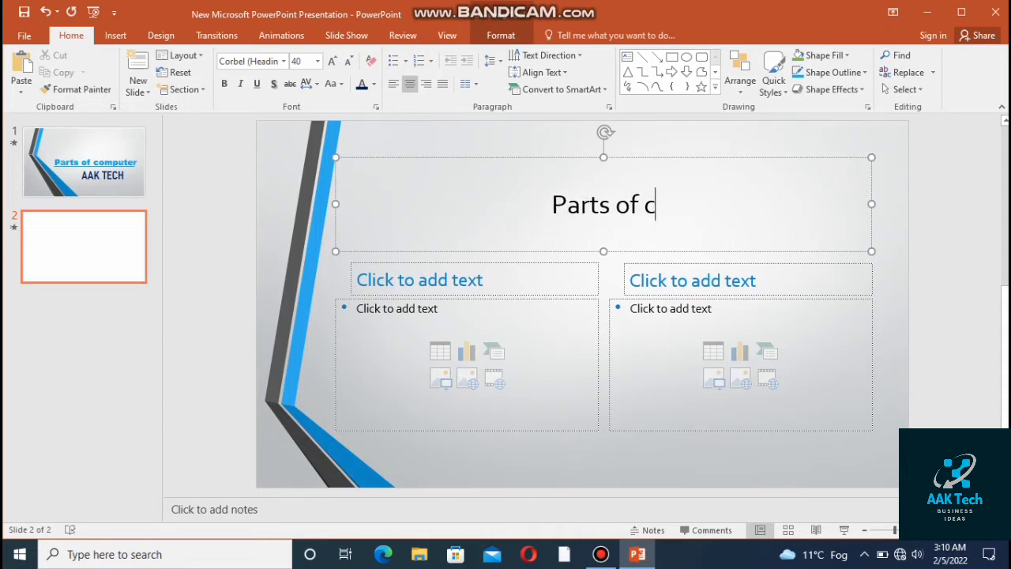
text(omput)
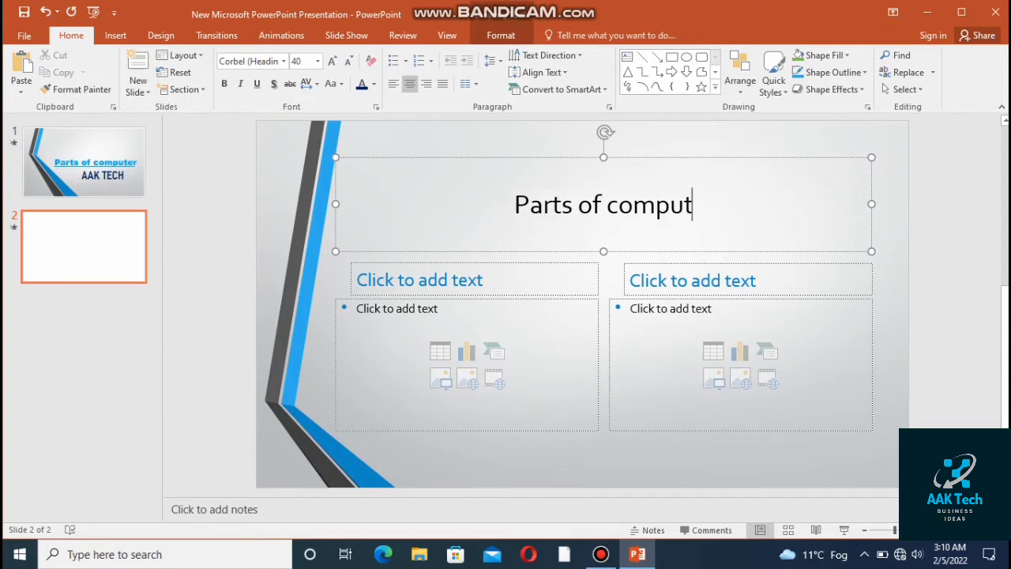
text(er)
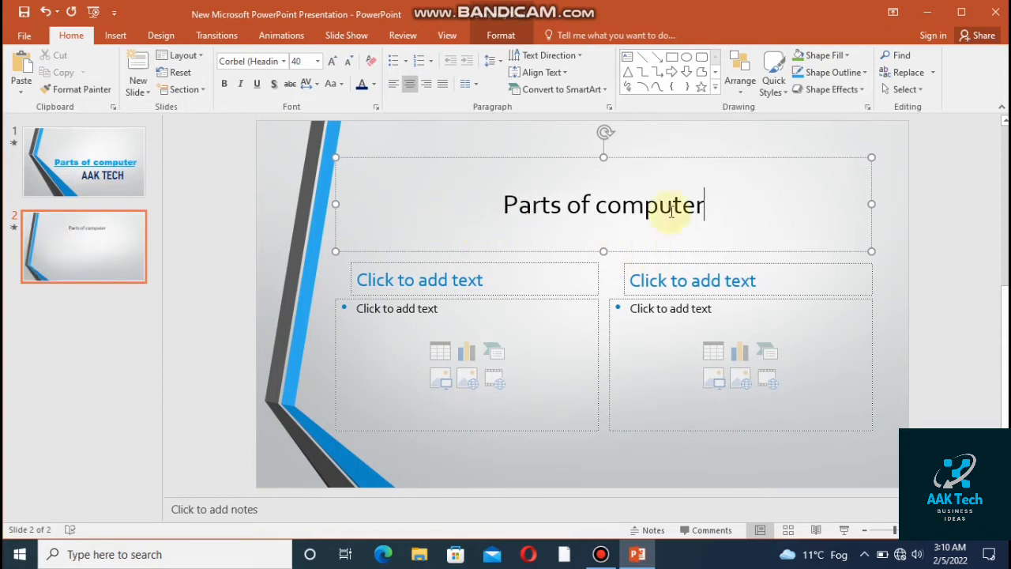
drag(708, 204, 502, 205)
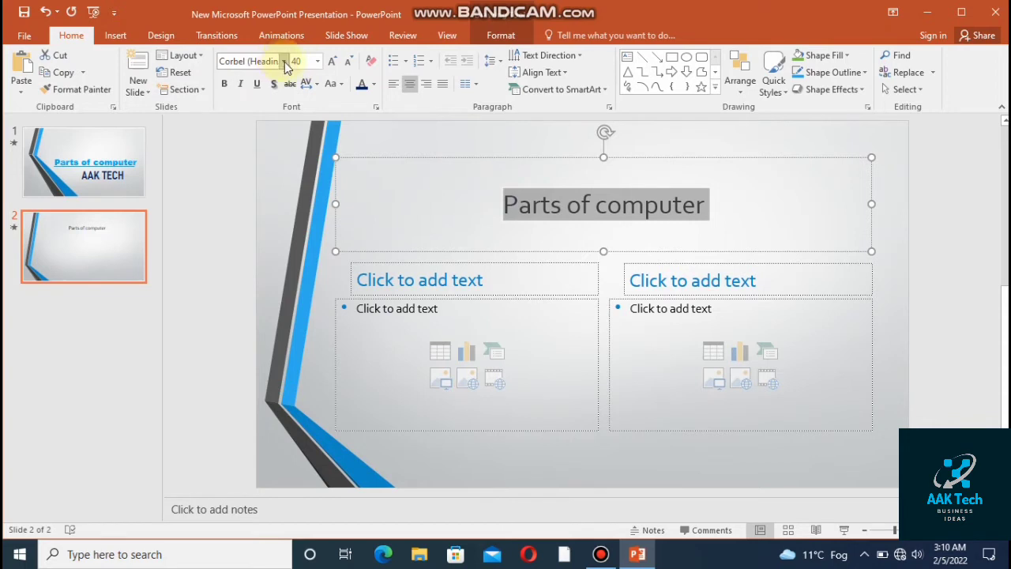
Step: Format the slide 2 'Parts of computer' title as lavender Bahnschrift Condensed at 96 pt
click(283, 60)
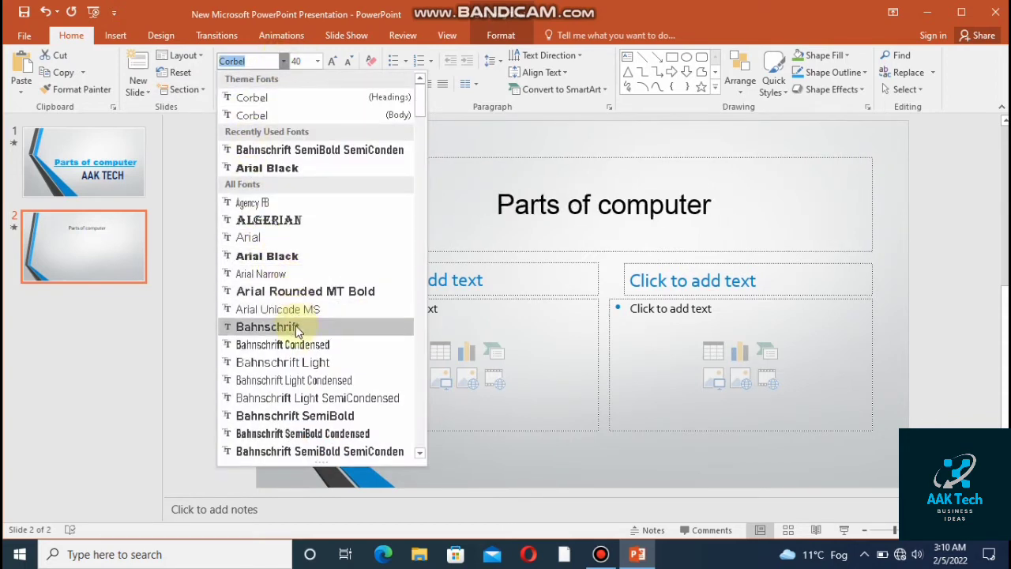
click(298, 351)
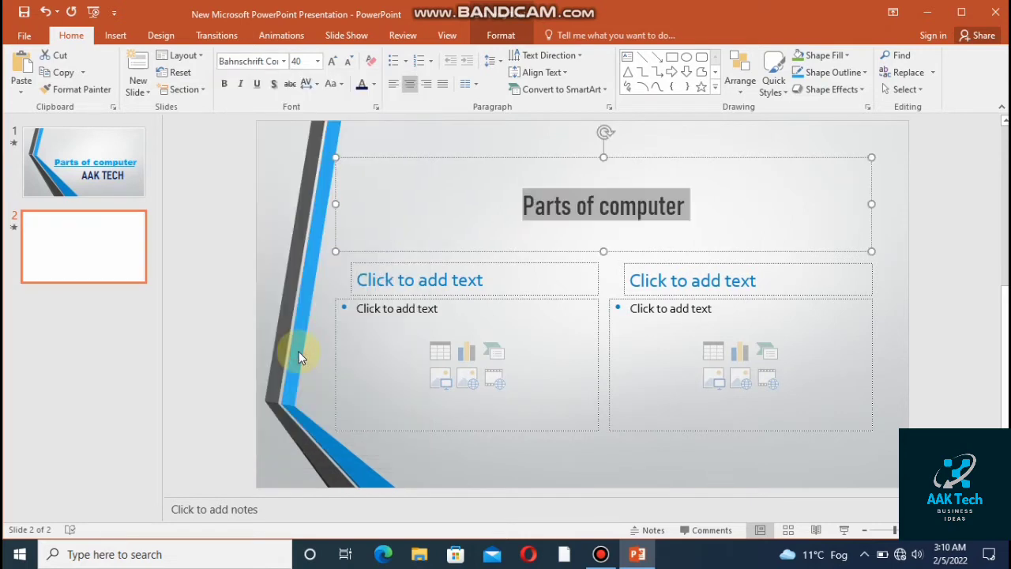
click(373, 85)
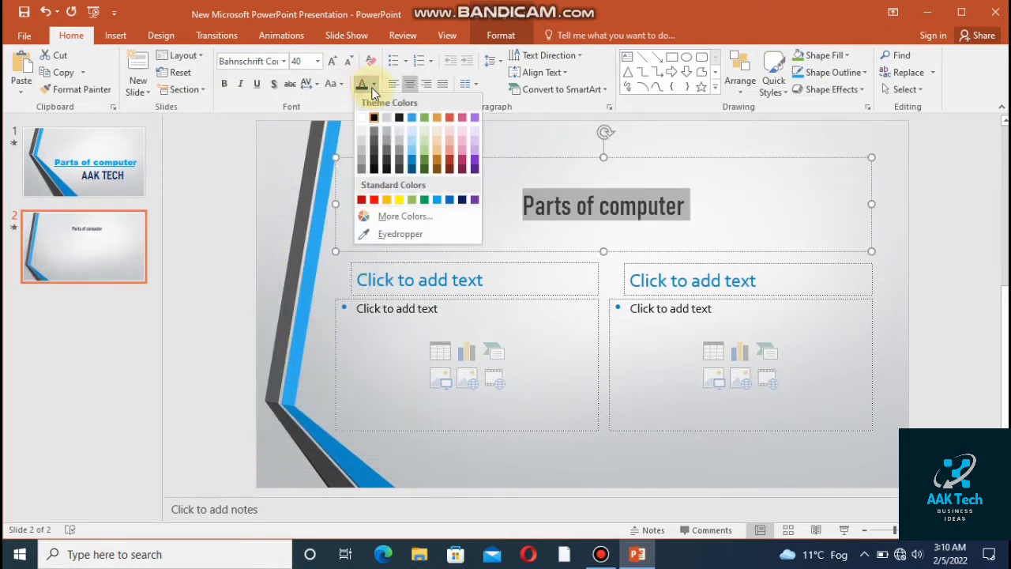
click(473, 152)
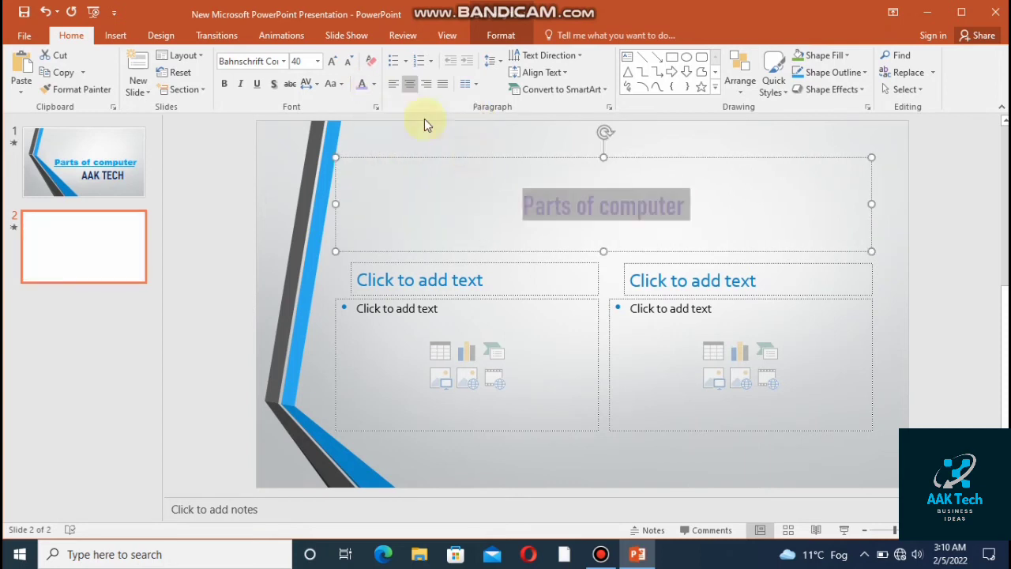
click(317, 61)
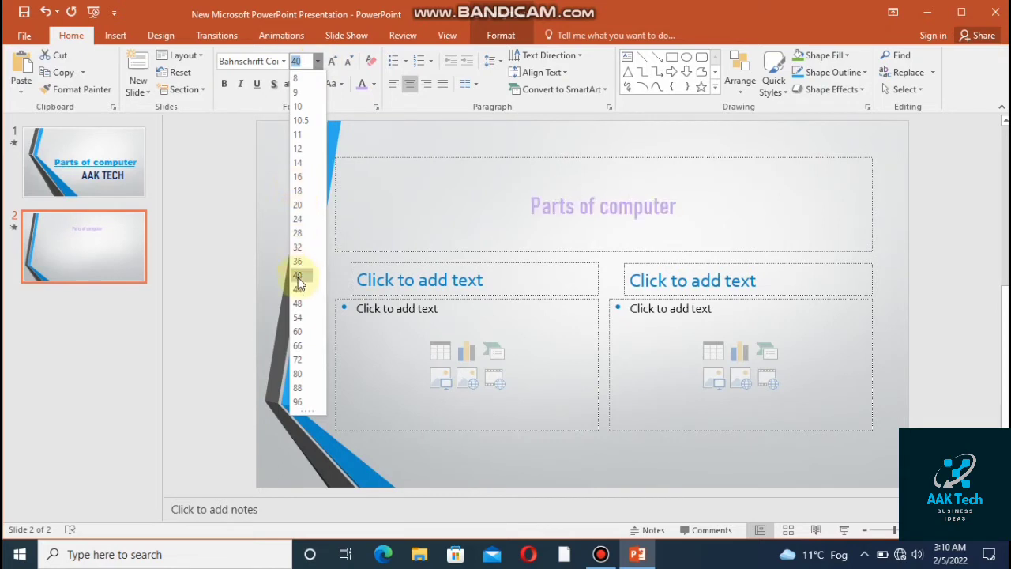
click(300, 401)
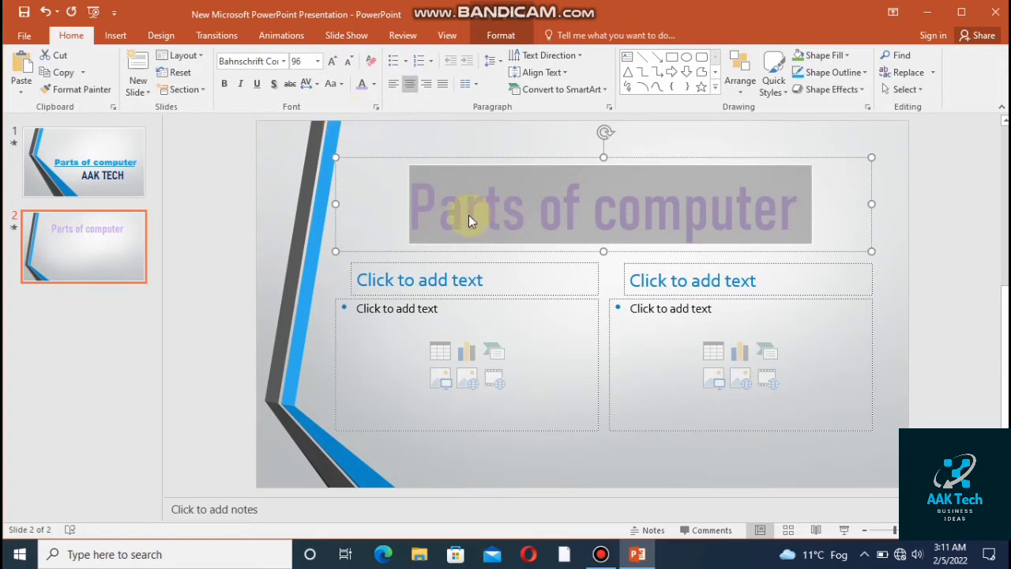
Step: Type the heading 'mouse' in the left heading placeholder of slide 2
click(445, 282)
text(m)
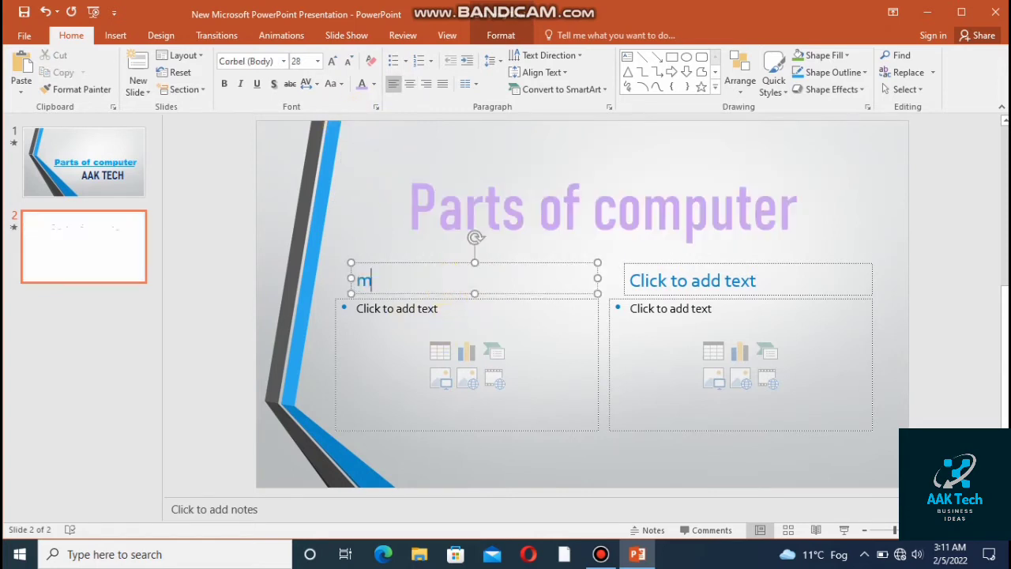
key(BackSpace)
click(361, 84)
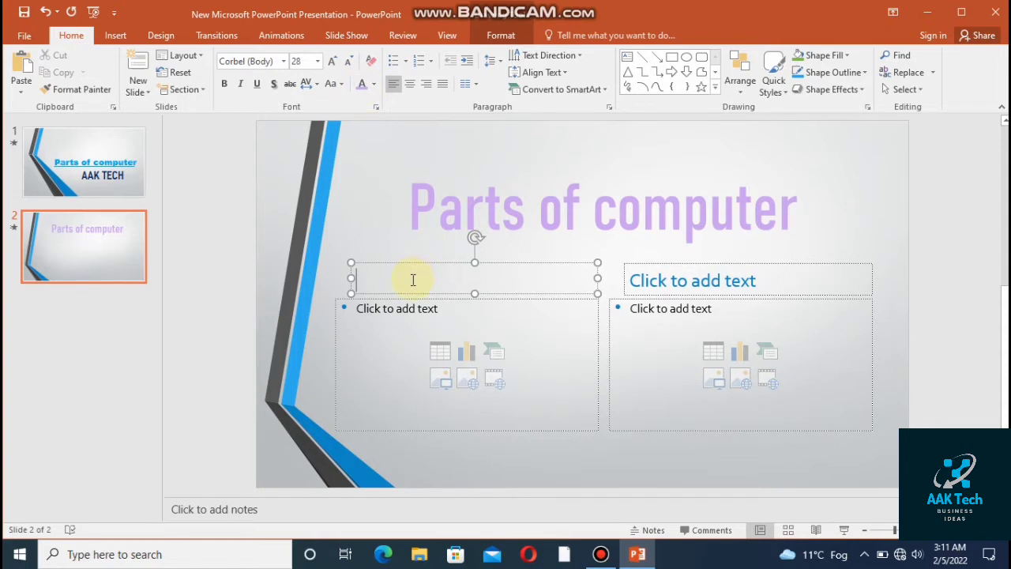
text(mo)
text(use)
Step: Clear the formatting of 'mouse', colour it red and size it to 36 pt
double_click(401, 278)
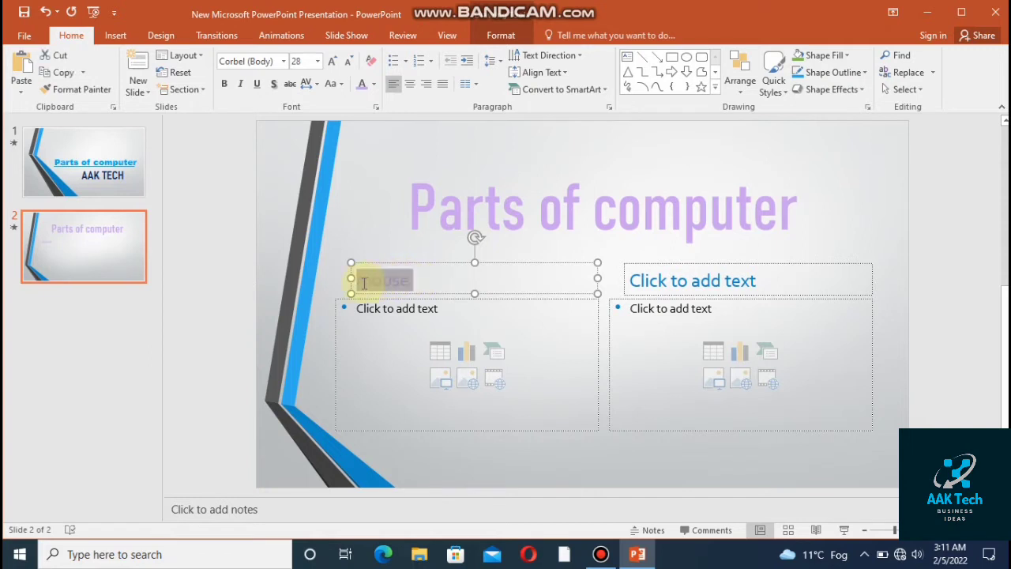
click(372, 72)
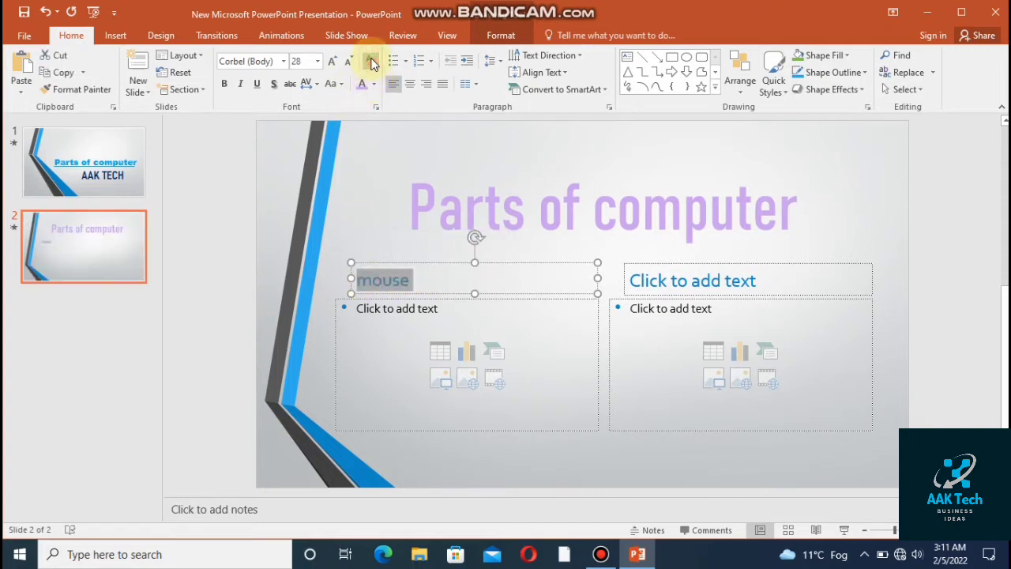
click(373, 84)
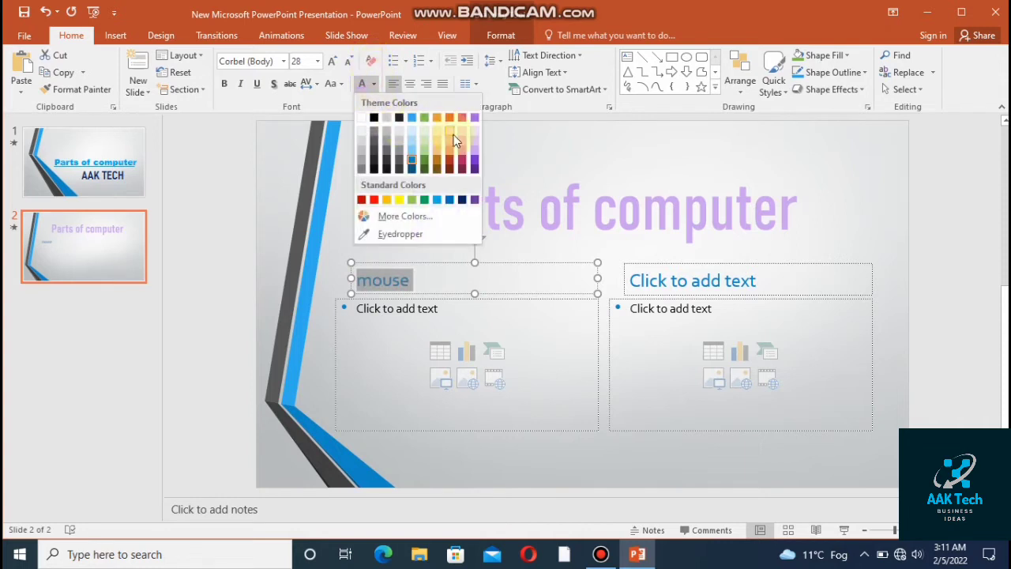
click(375, 199)
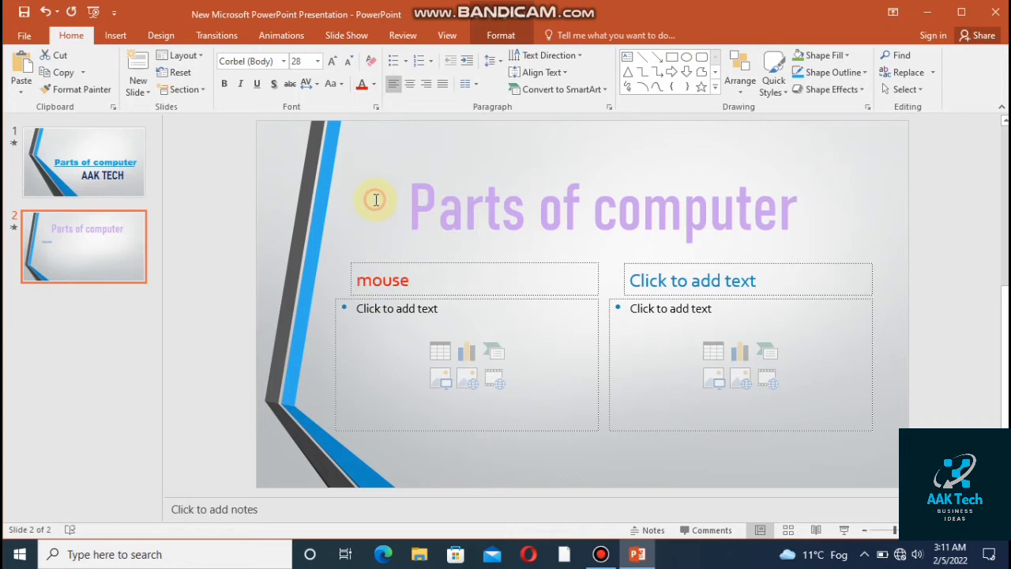
click(345, 65)
click(345, 65)
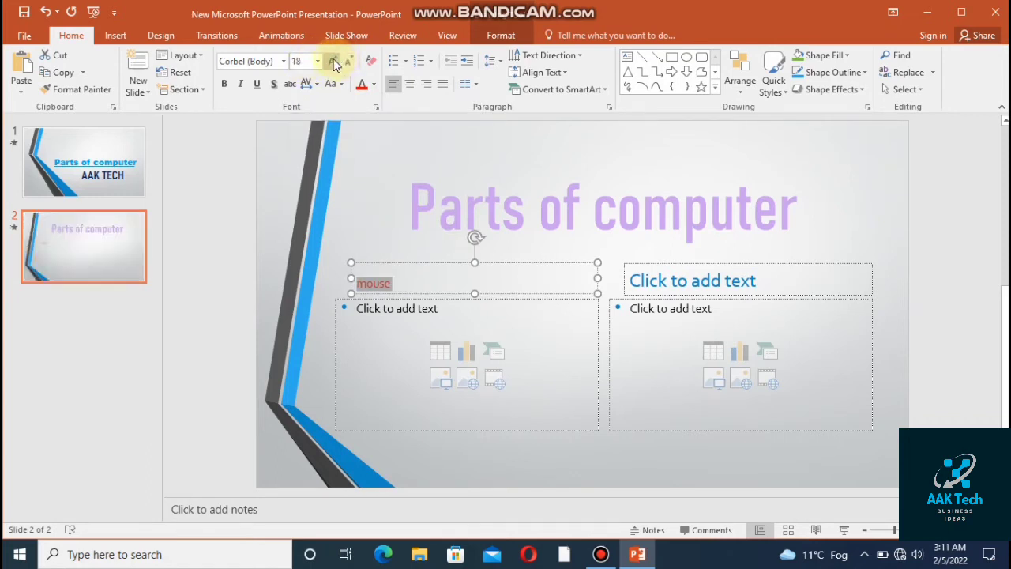
click(333, 62)
click(333, 62)
click(333, 62)
click(333, 62)
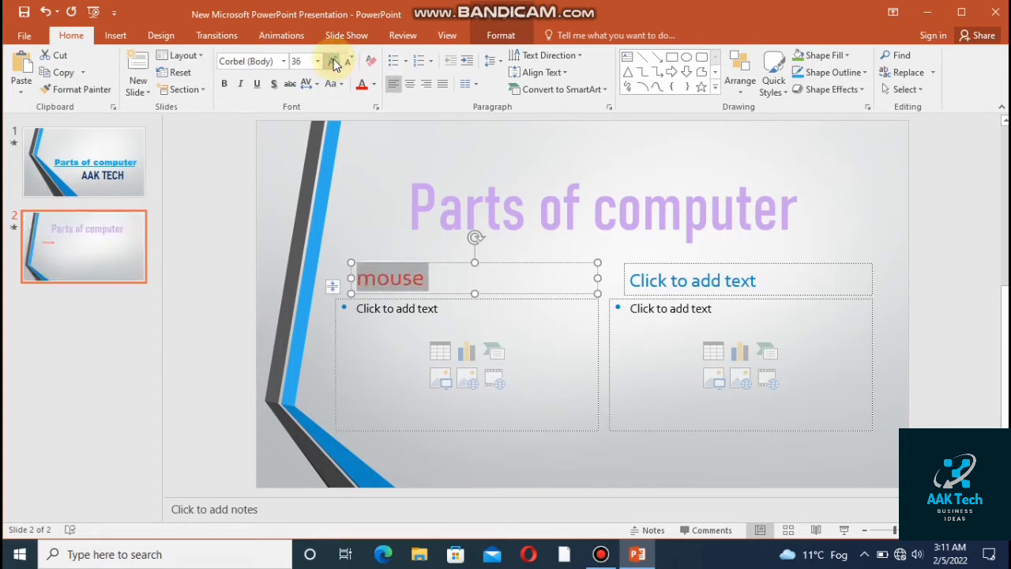
click(424, 340)
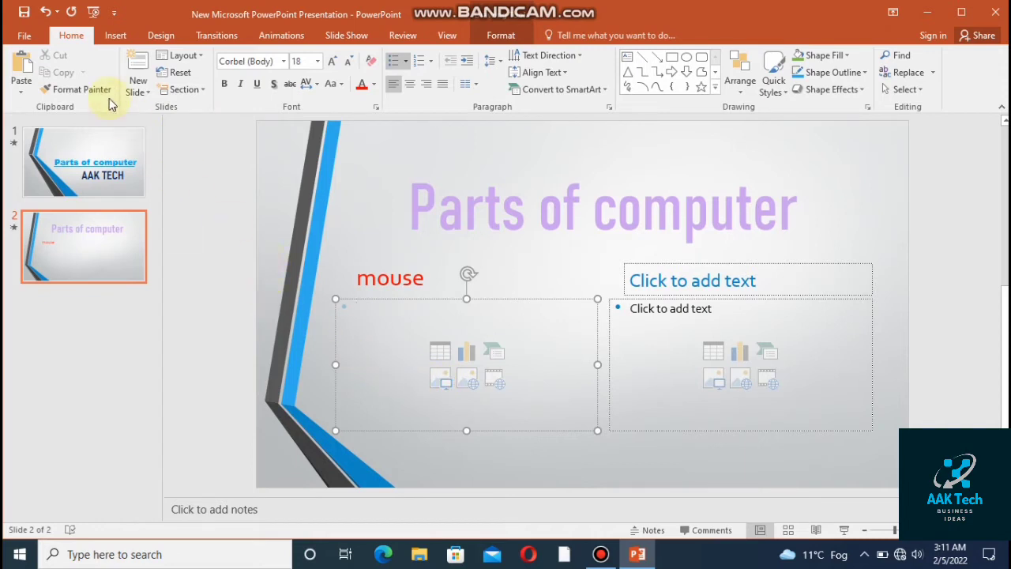
Step: Insert the picture 'images (1)' from the Pictures folder into the left content box
click(118, 39)
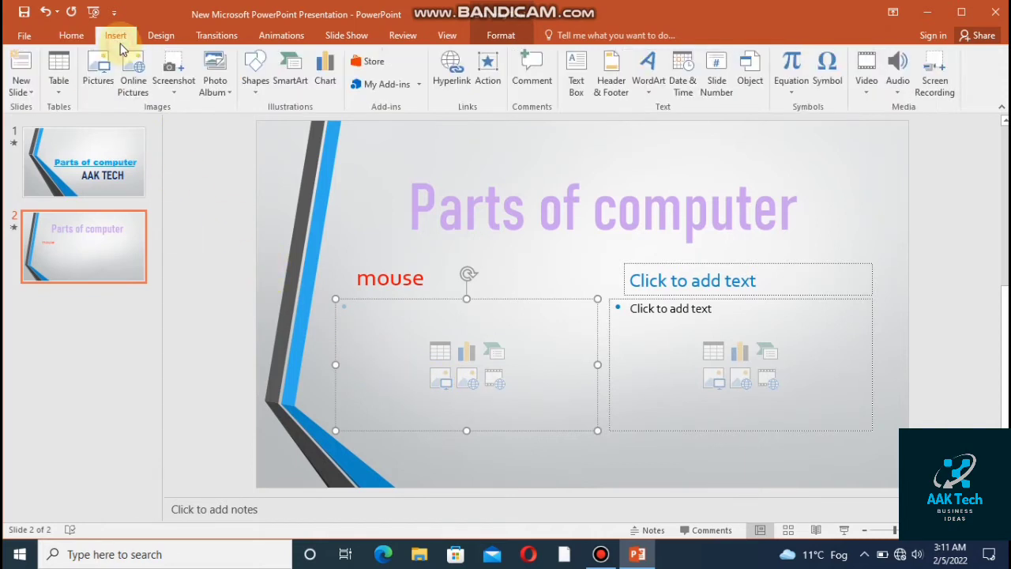
click(97, 70)
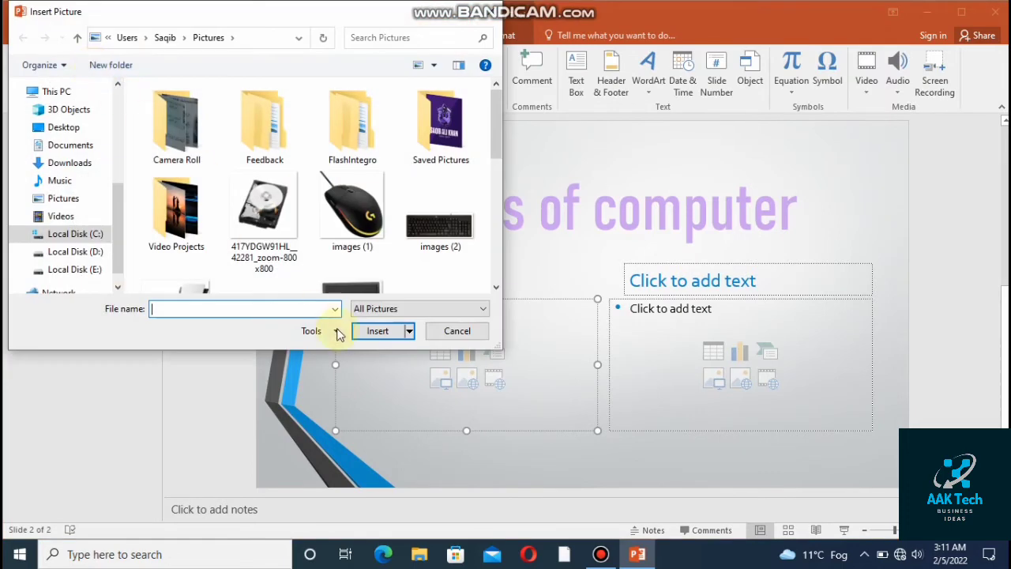
click(351, 229)
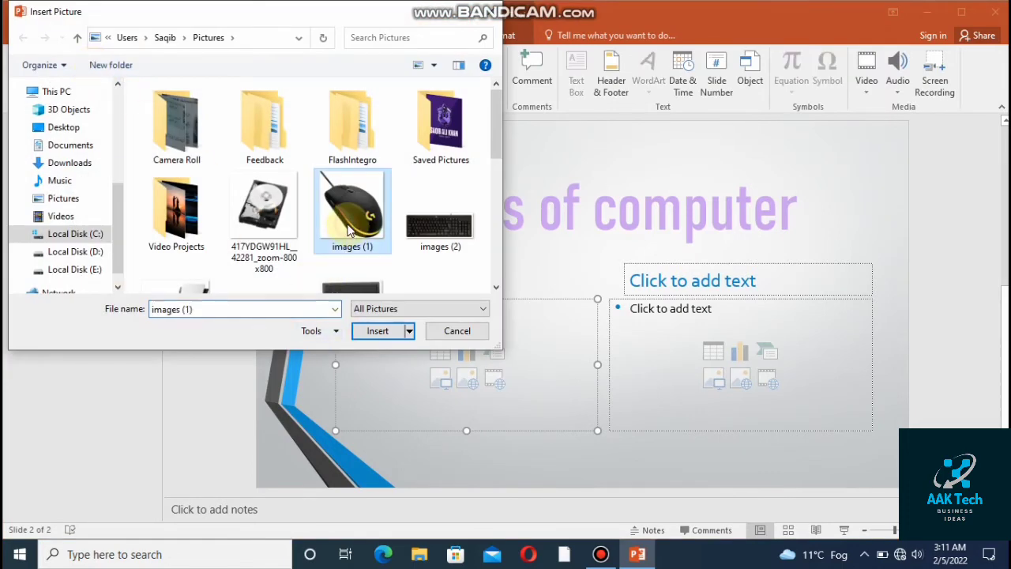
click(392, 328)
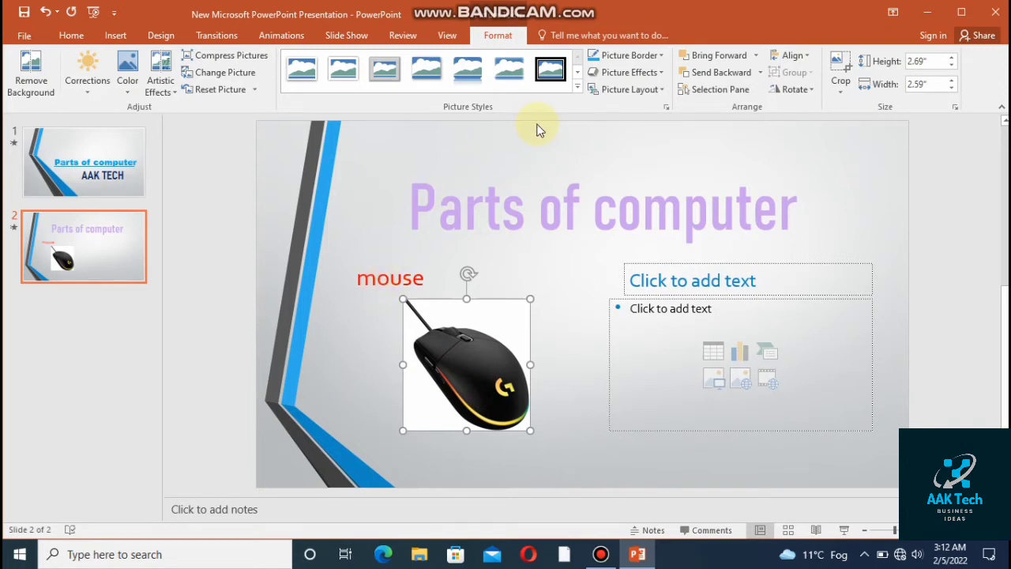
Step: Give the mouse picture a reflected picture style and the Preset 12 3-D effect
click(577, 89)
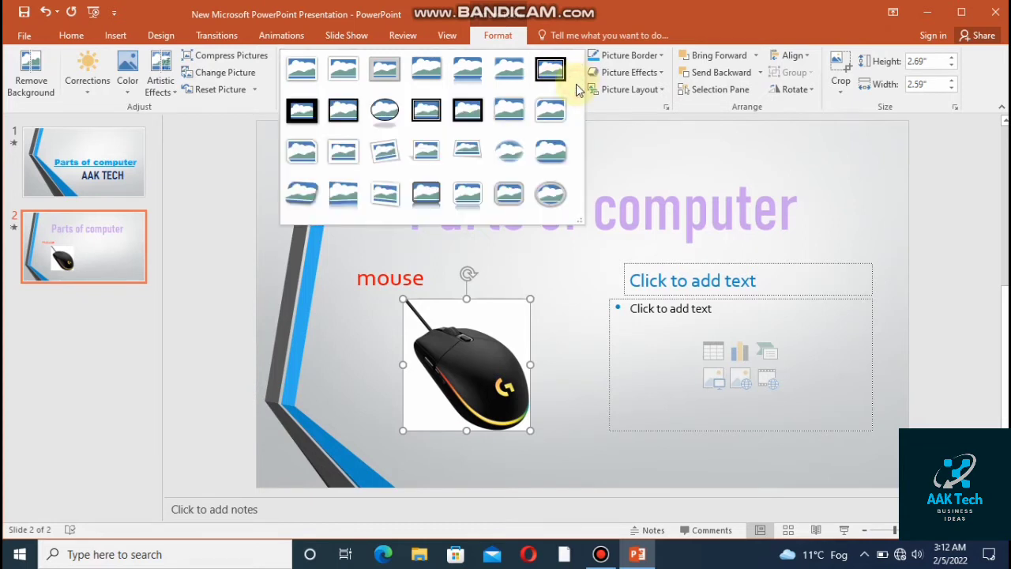
click(467, 193)
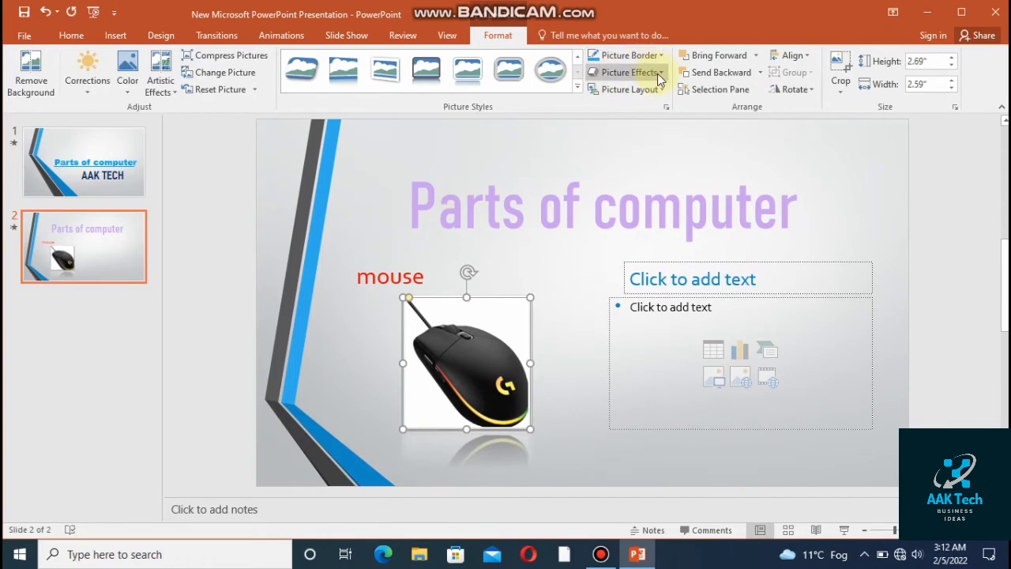
click(623, 72)
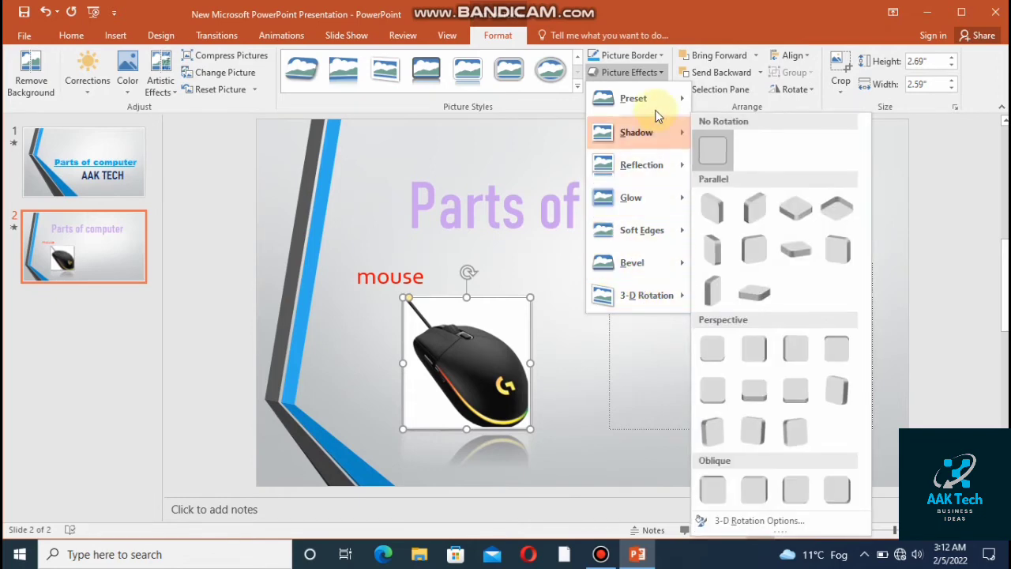
mouse_move(633, 98)
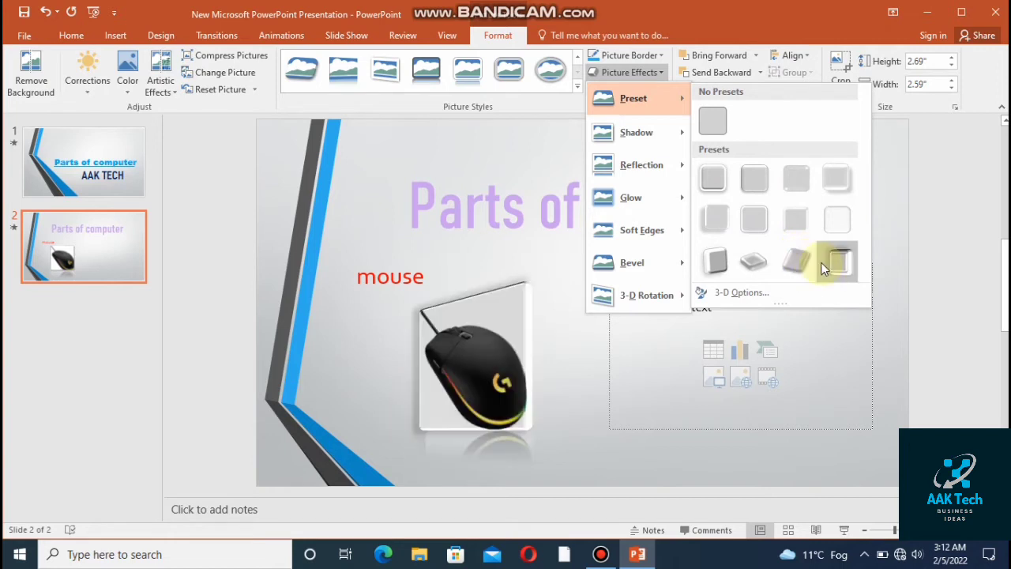
click(821, 268)
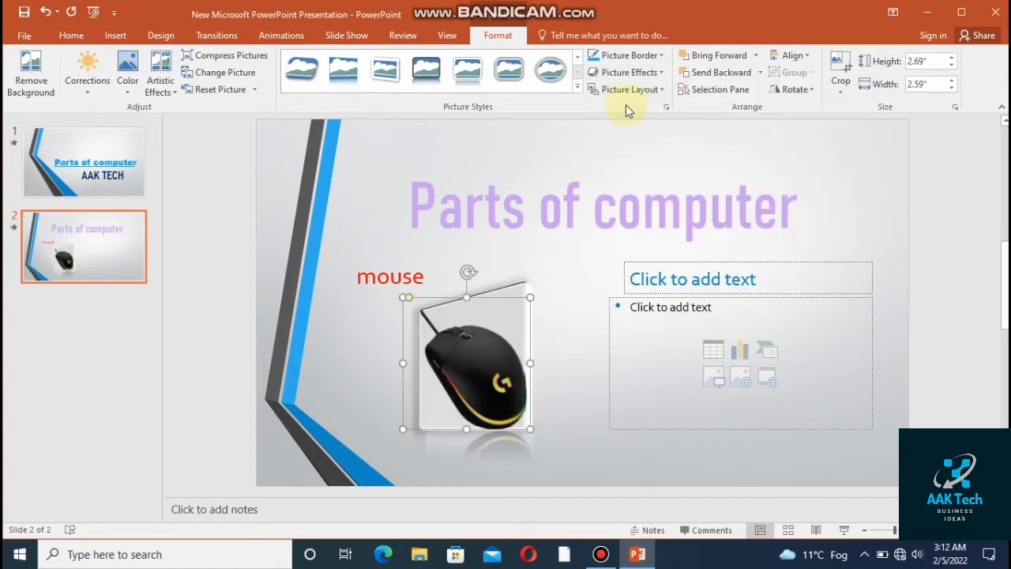
Step: Apply a 3-D Rotation preset to the mouse picture and enlarge it slightly
click(653, 72)
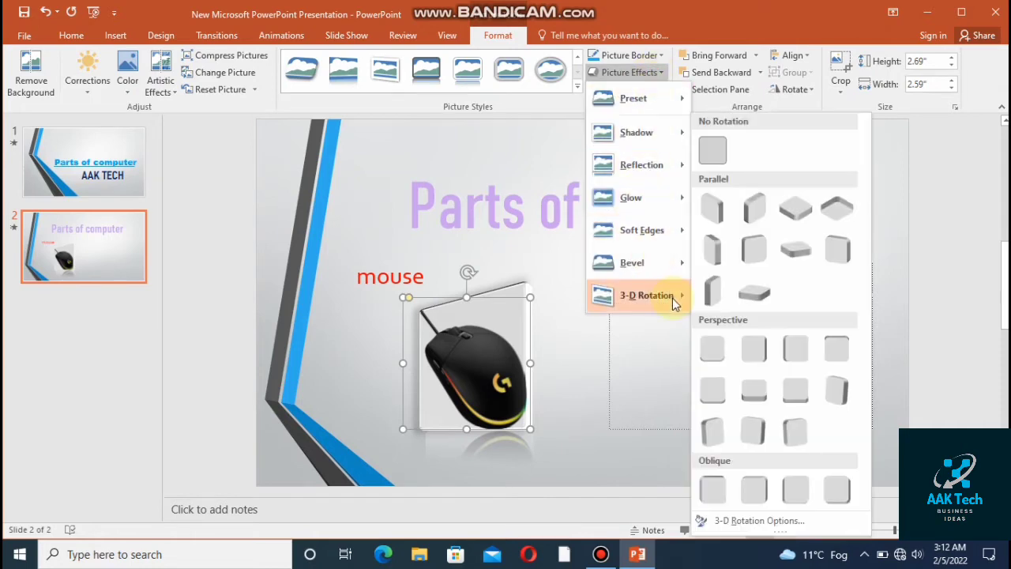
mouse_move(646, 294)
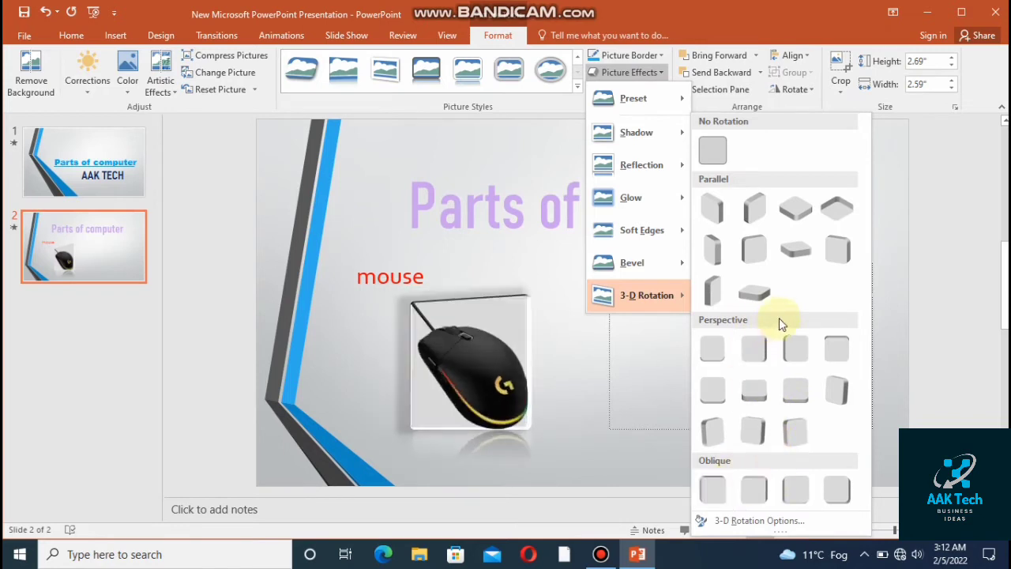
click(835, 254)
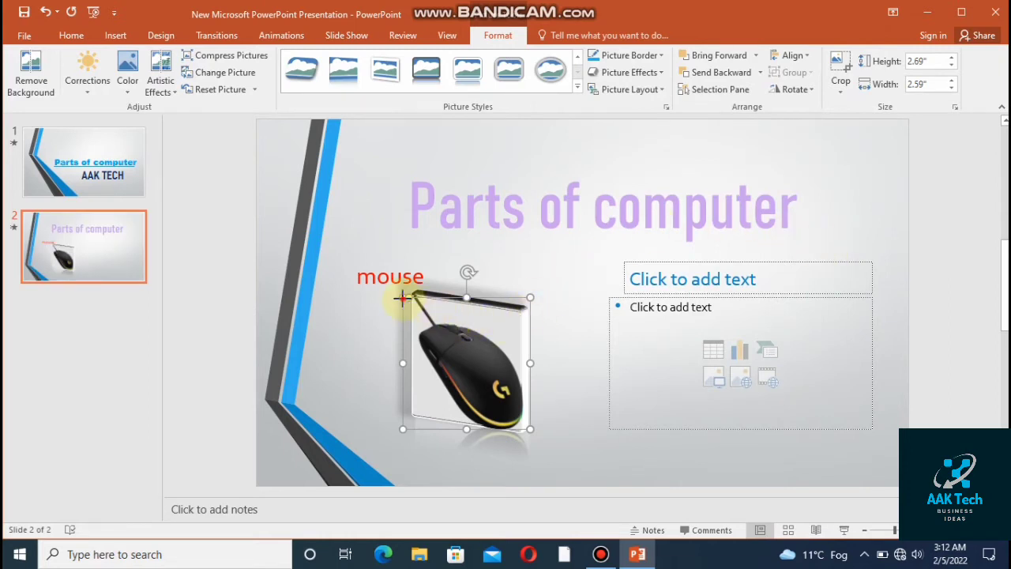
drag(402, 297, 399, 293)
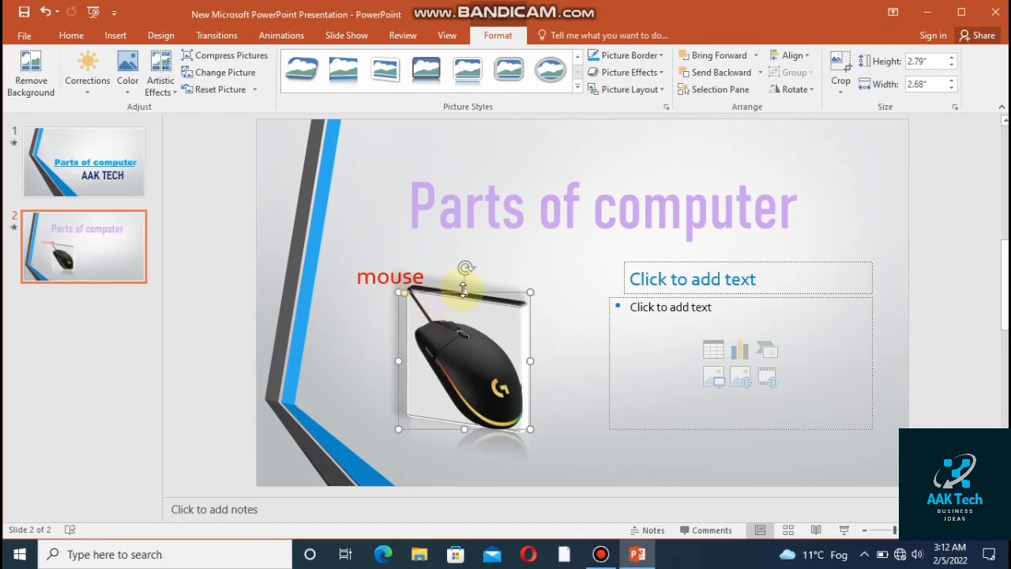
drag(464, 293, 464, 286)
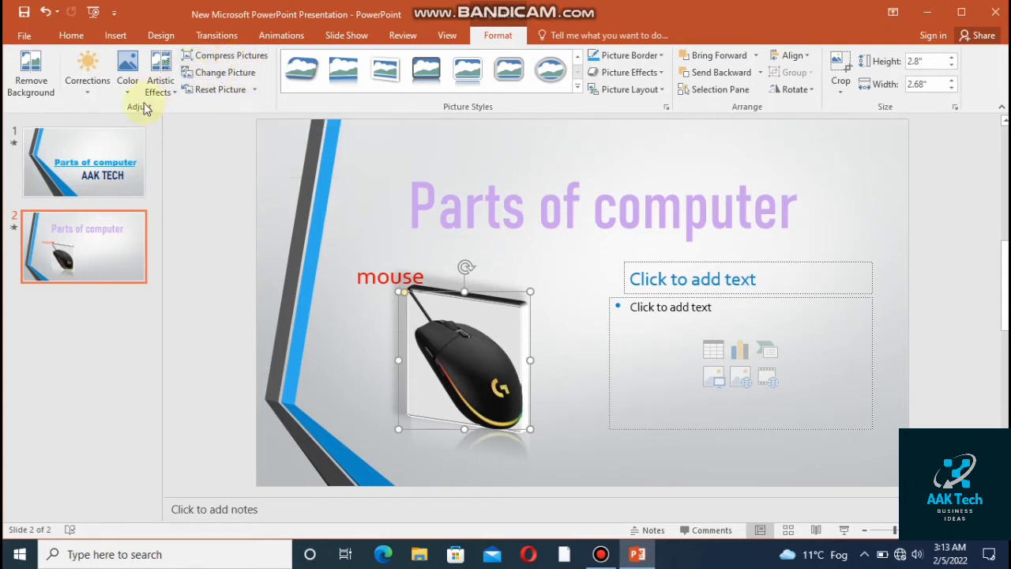
Step: Apply the Glow Edges artistic effect and recolour the picture to Black and White 75%
click(162, 79)
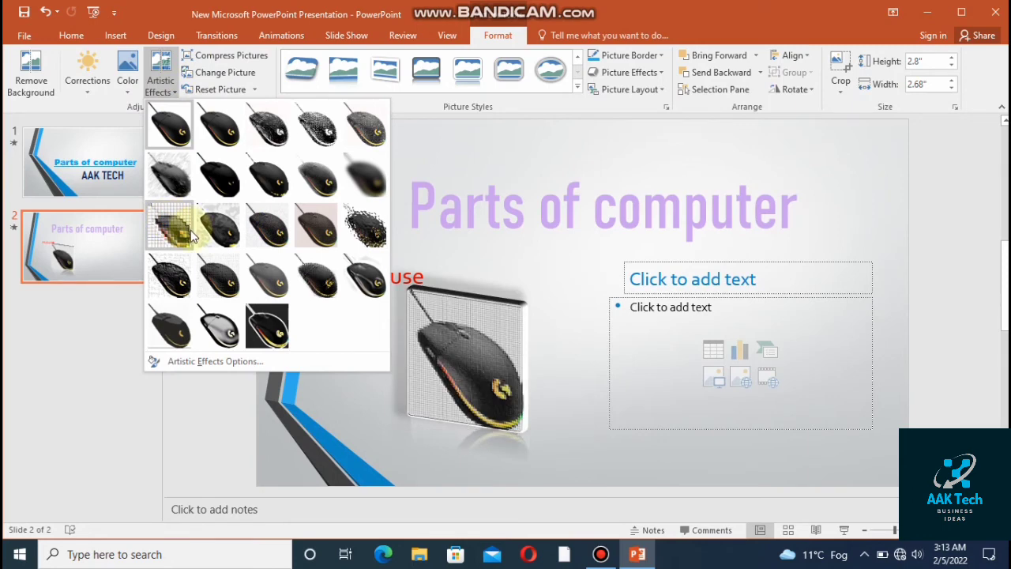
click(270, 328)
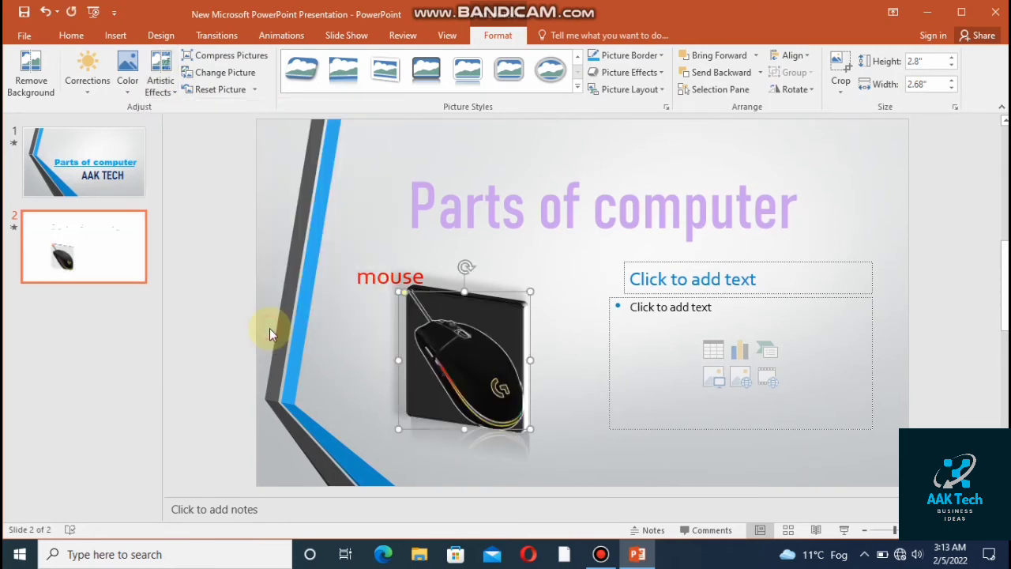
click(127, 83)
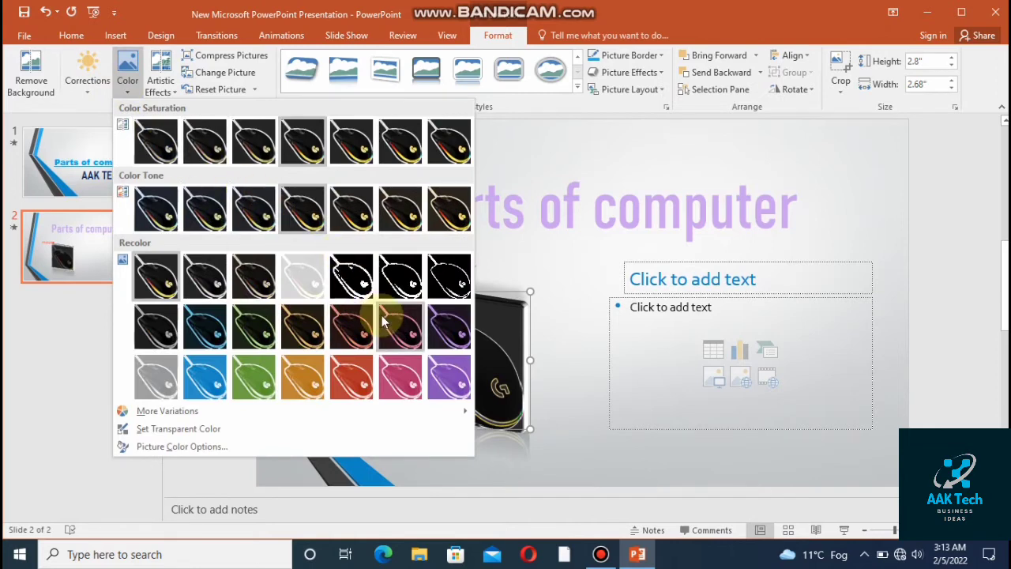
click(402, 285)
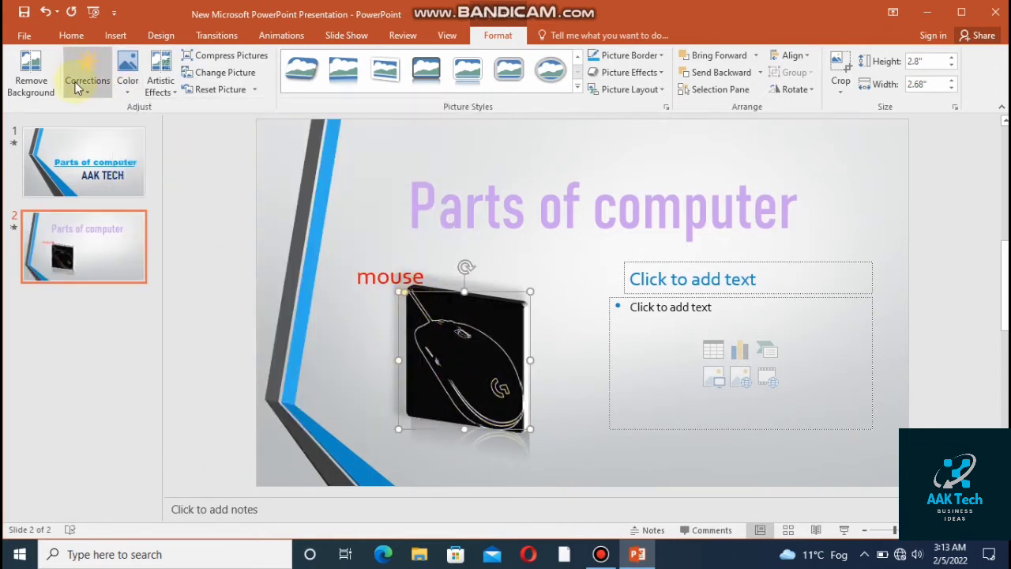
Step: Try Corrections and Remove Background, then cancel, leaving the picture unchanged
click(77, 87)
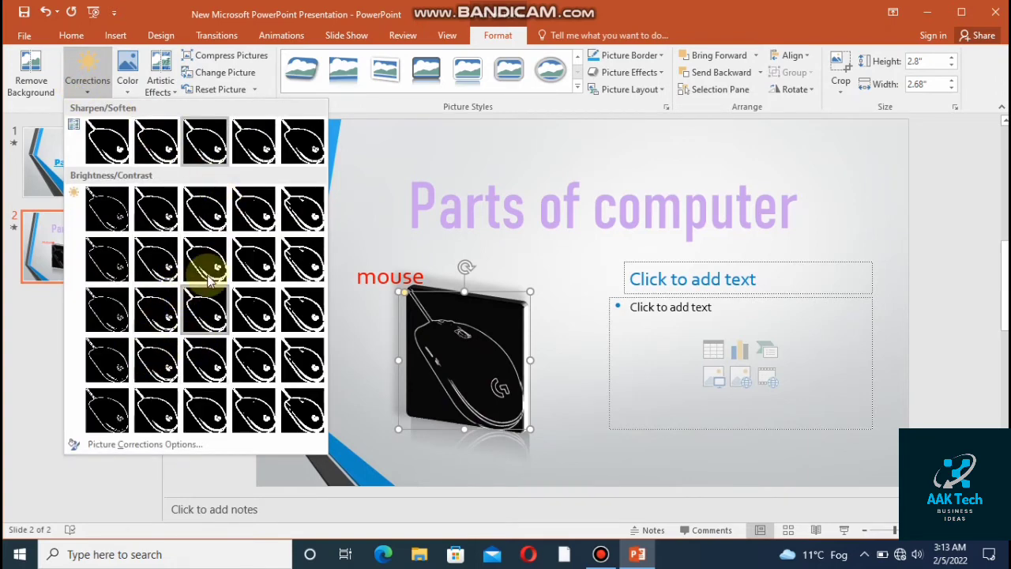
click(101, 93)
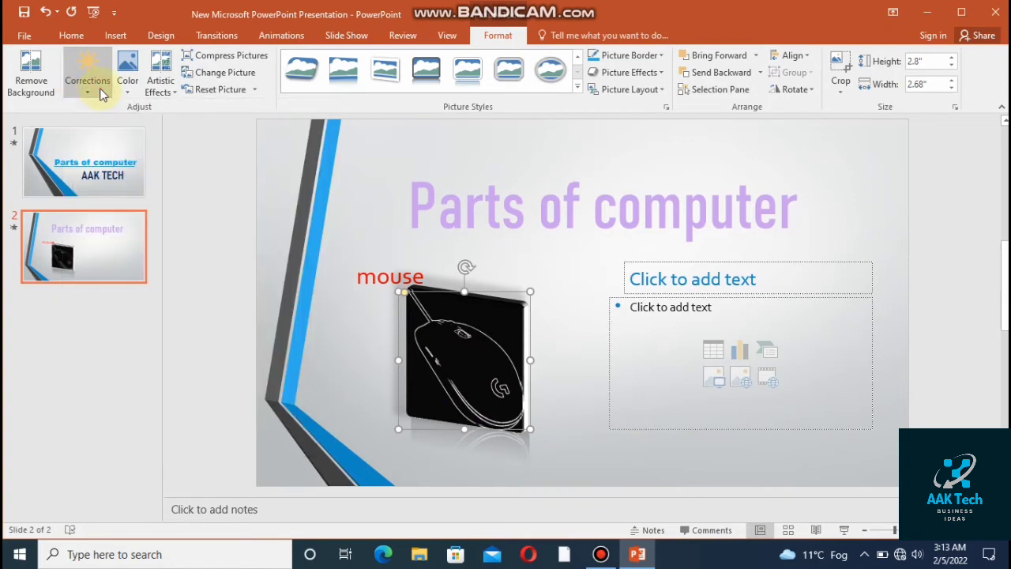
click(56, 89)
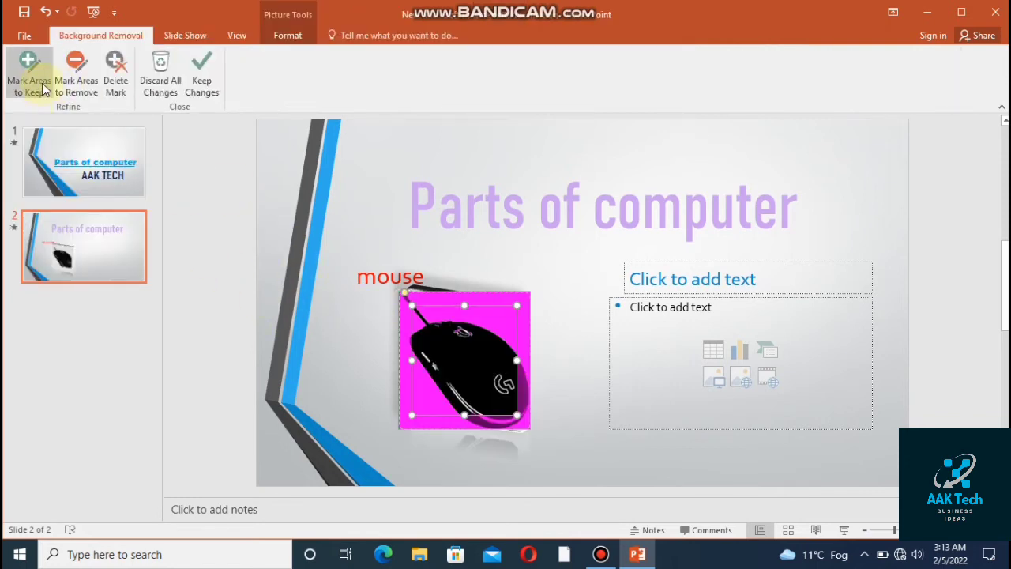
click(49, 13)
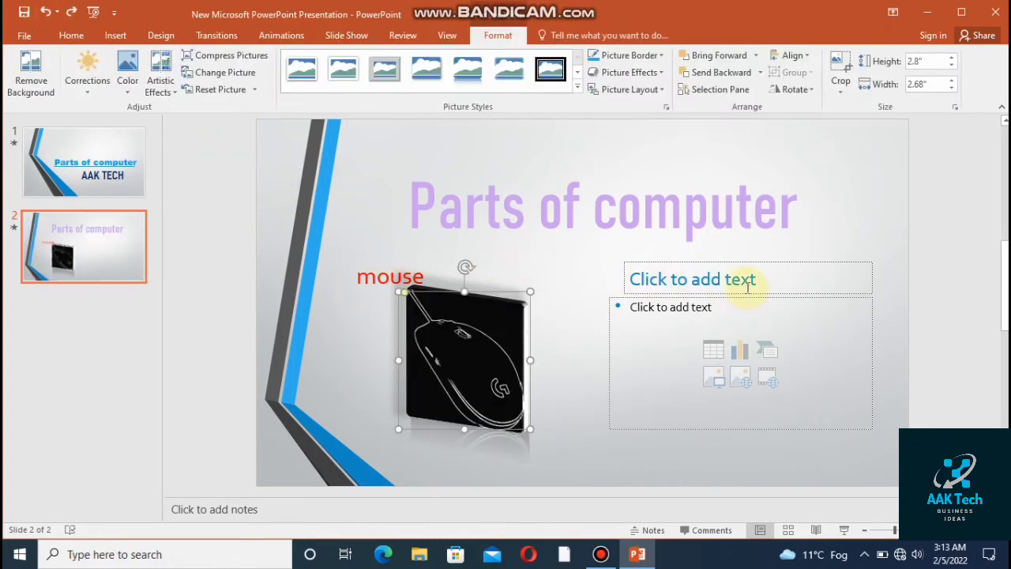
Step: Type a red 'keyboard' label in the right heading placeholder
click(742, 274)
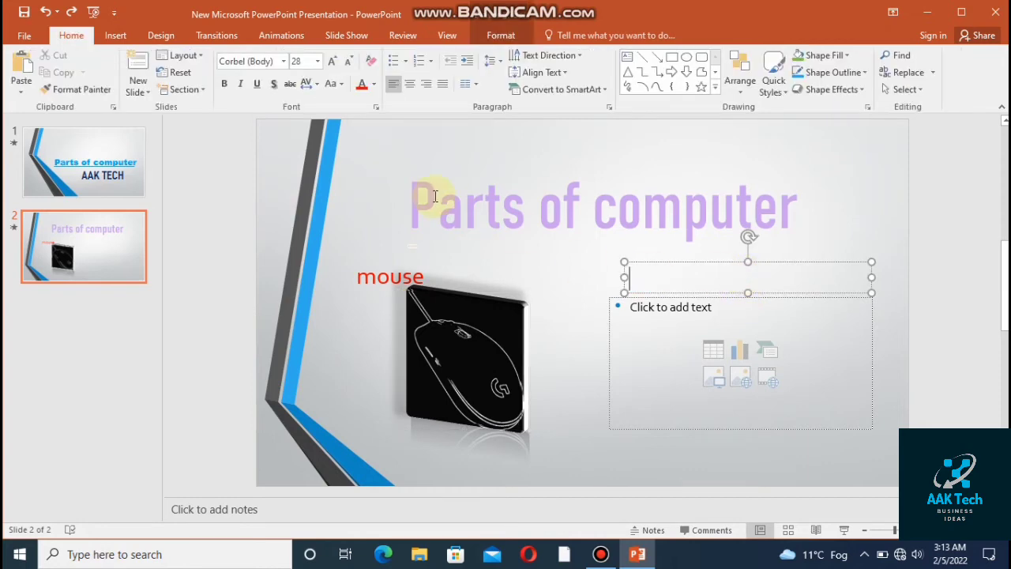
click(361, 87)
text(ke)
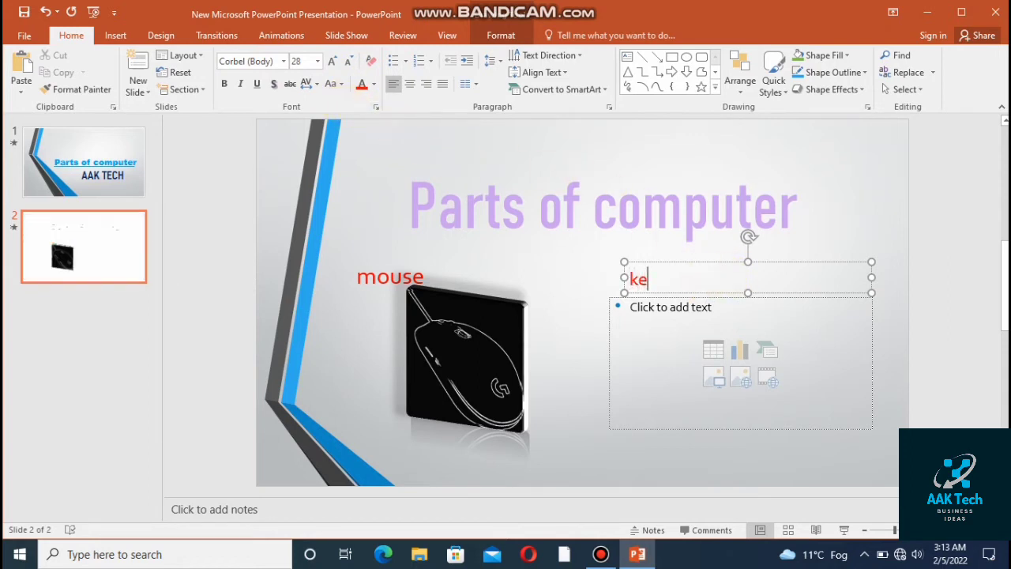
text(yb)
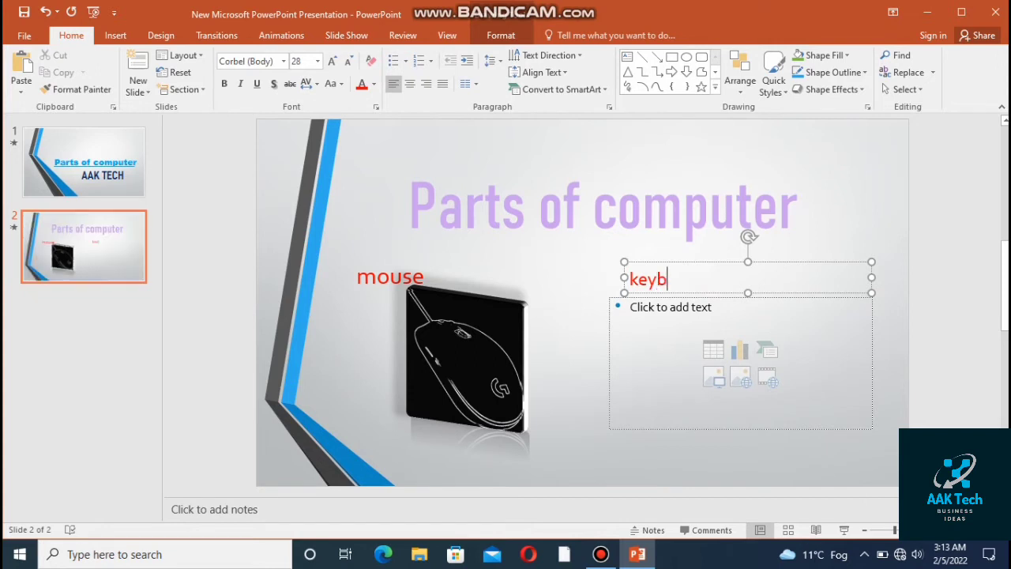
text(oa)
text(rd)
Step: Insert the picture 'images (2)' into the right content area
click(646, 326)
click(713, 378)
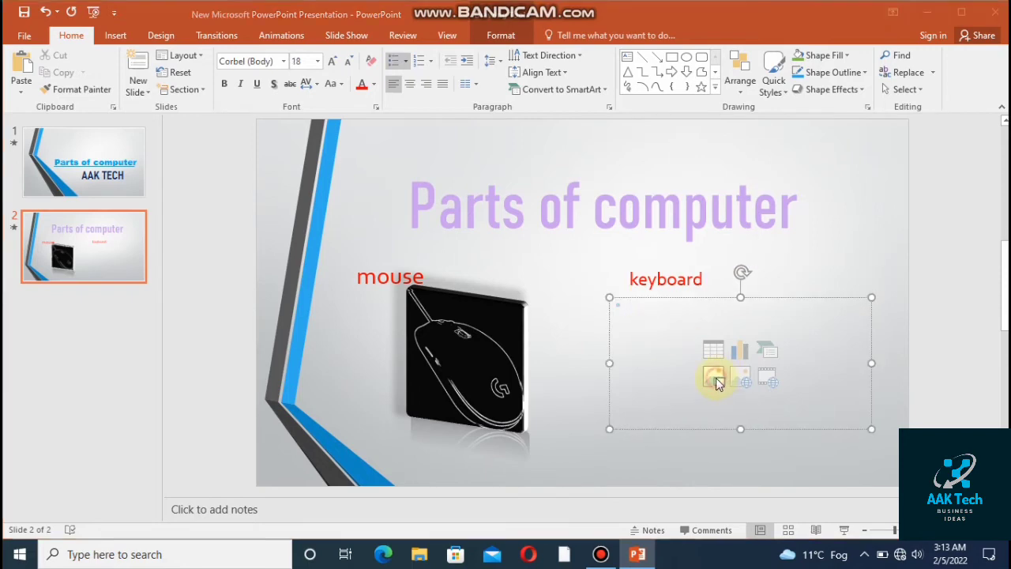
click(447, 229)
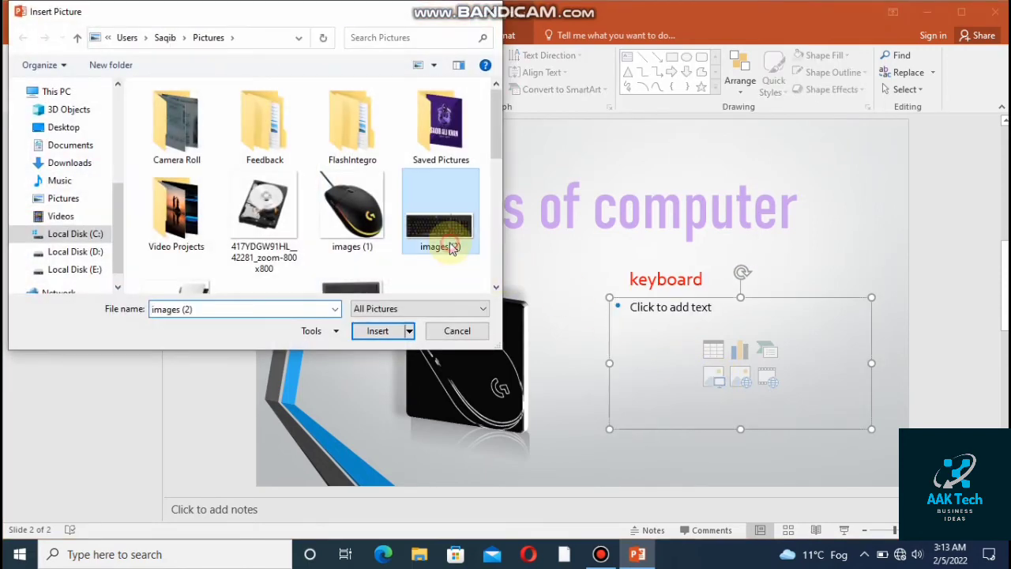
click(379, 331)
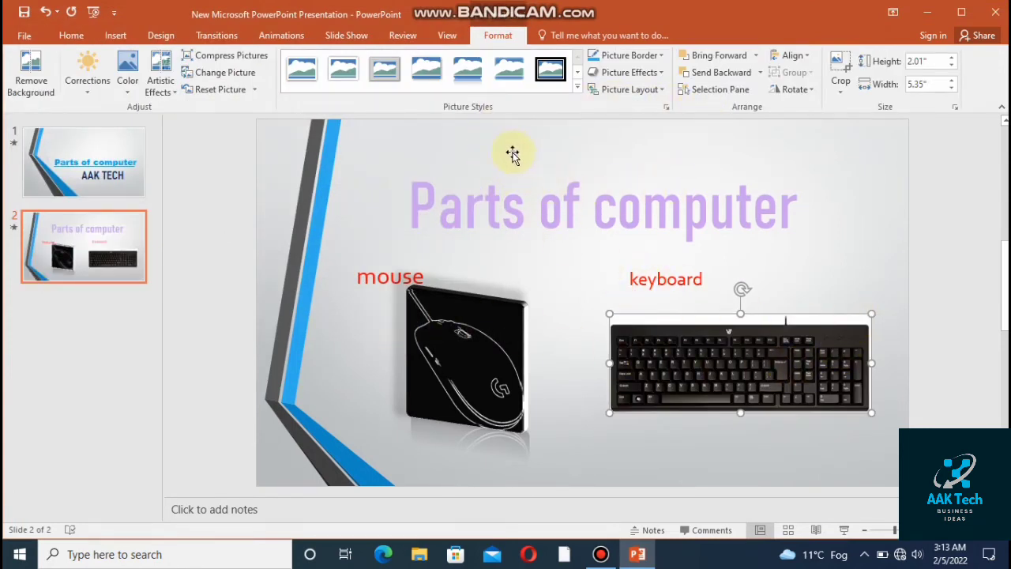
Step: Give the keyboard picture a rounded-corner frame style with a green border
click(579, 77)
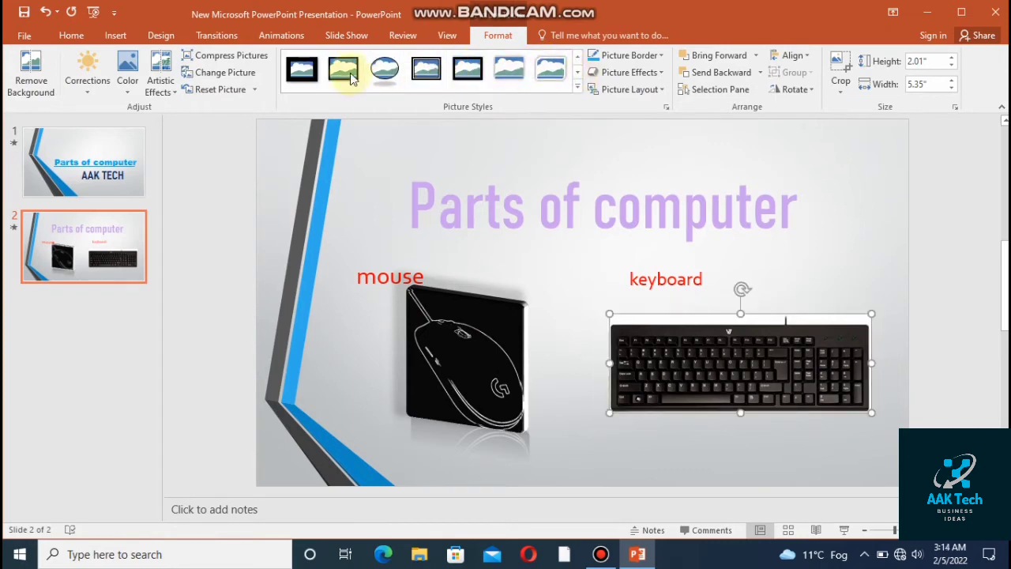
click(577, 92)
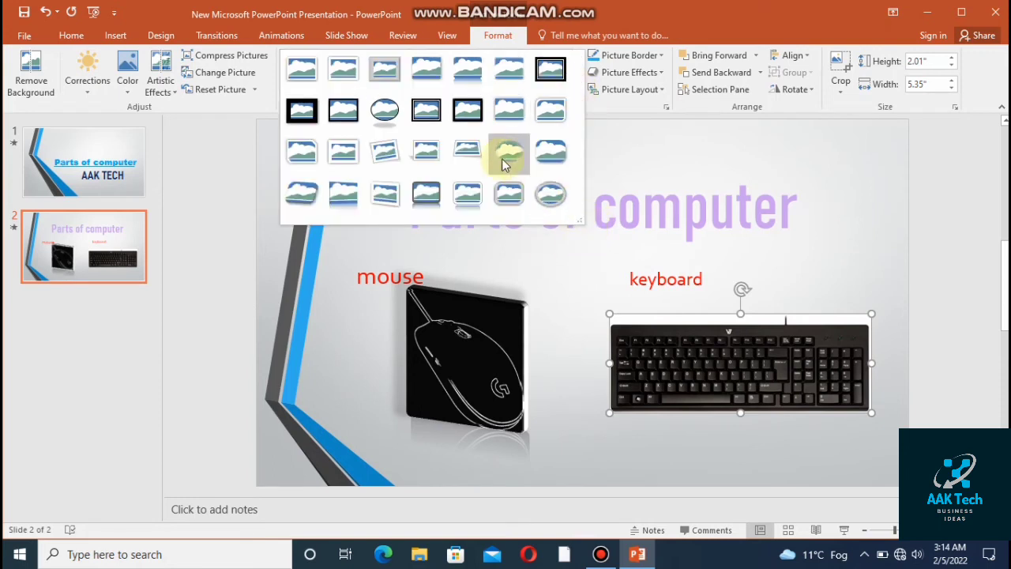
click(549, 114)
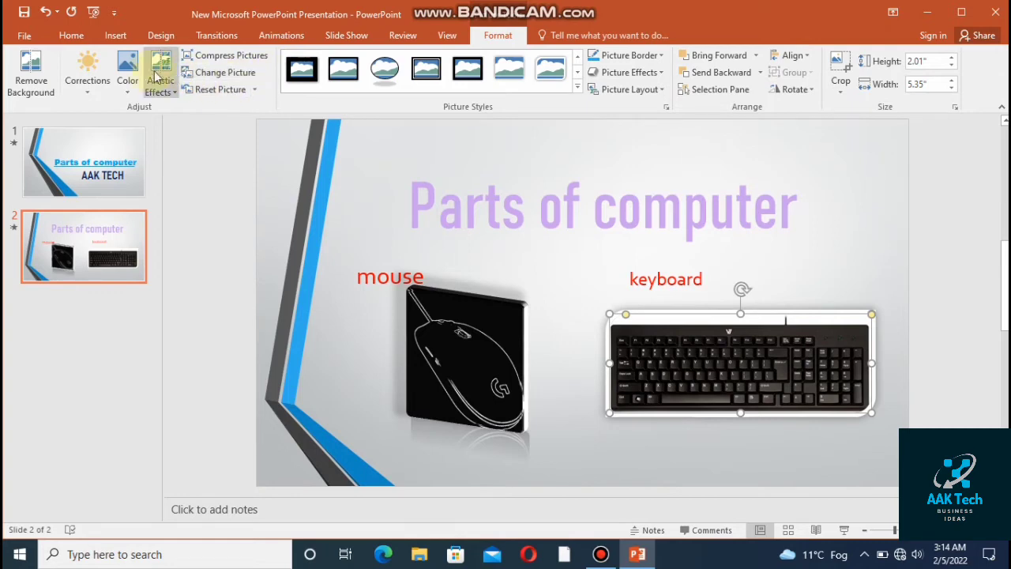
click(657, 57)
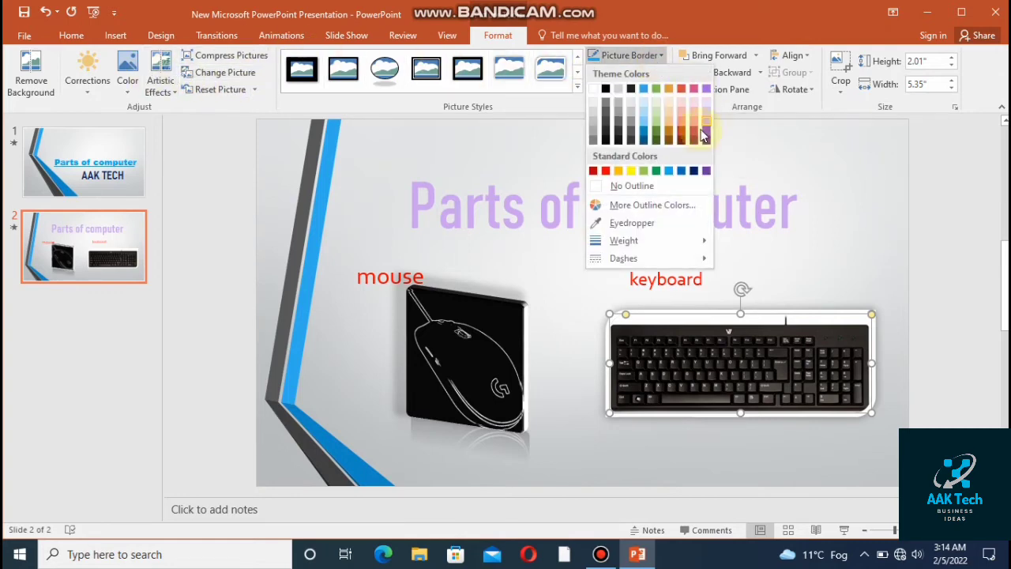
click(660, 175)
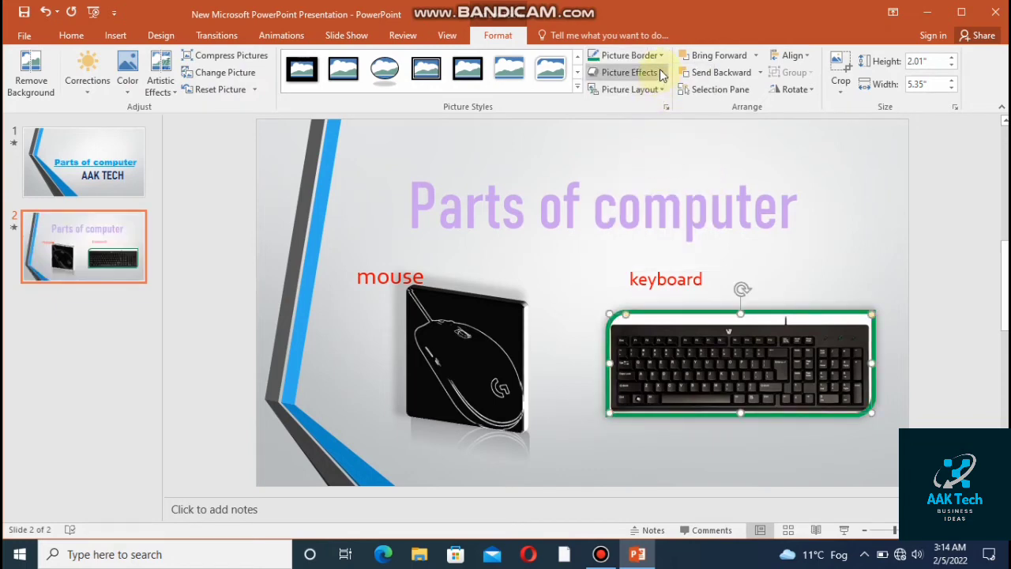
Step: Add a purple glow to the keyboard picture, leaving Picture Layout unapplied
click(661, 73)
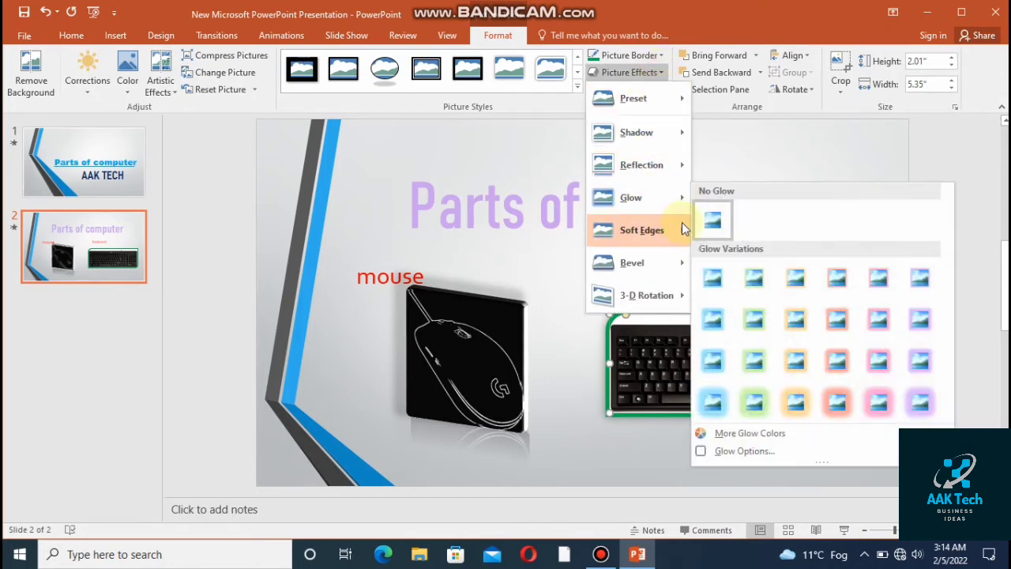
mouse_move(632, 197)
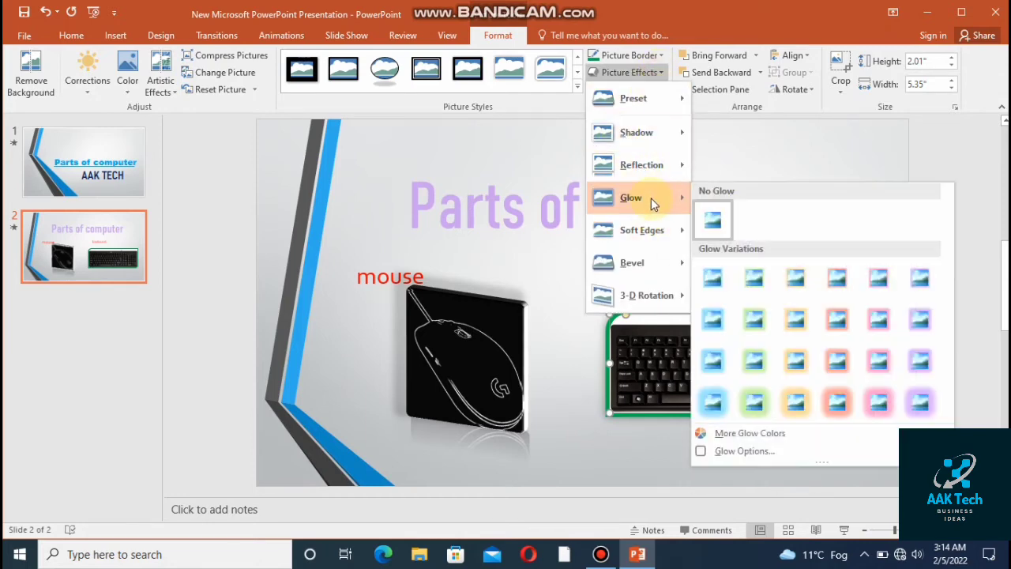
click(908, 405)
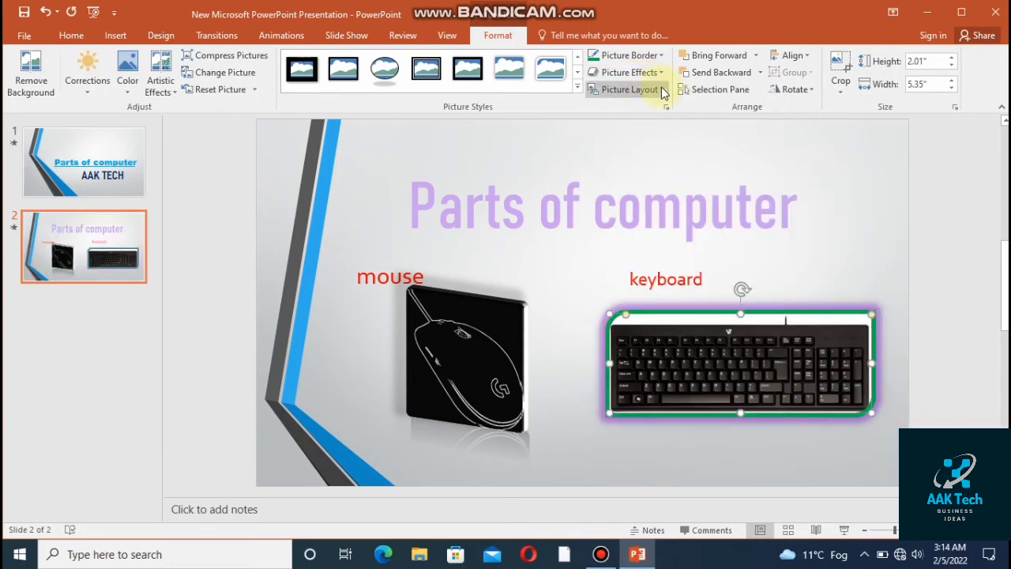
click(662, 89)
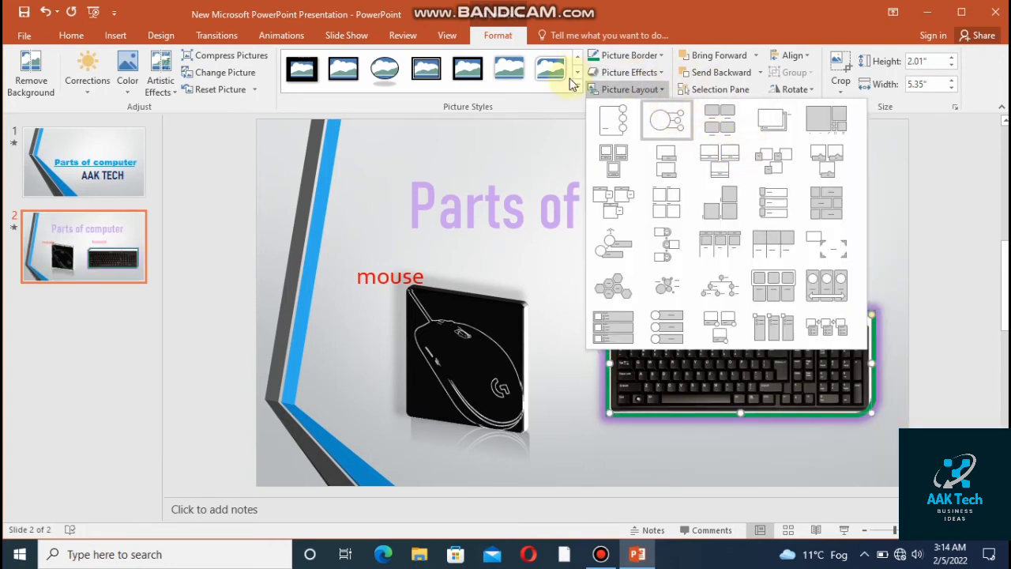
click(660, 90)
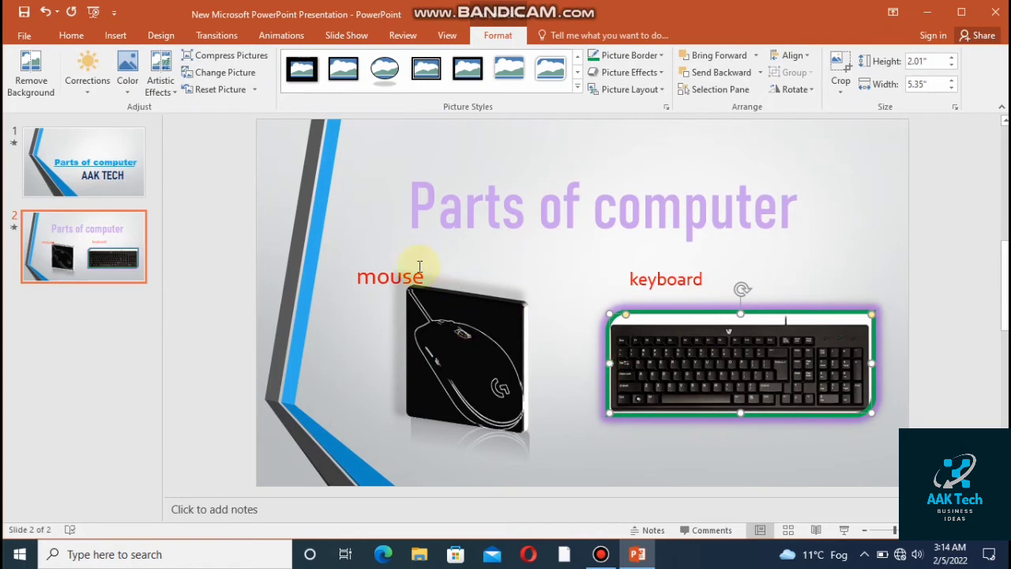
double_click(539, 194)
Step: Give slide 2 the Random Bars transition and animate its title with Split
click(431, 192)
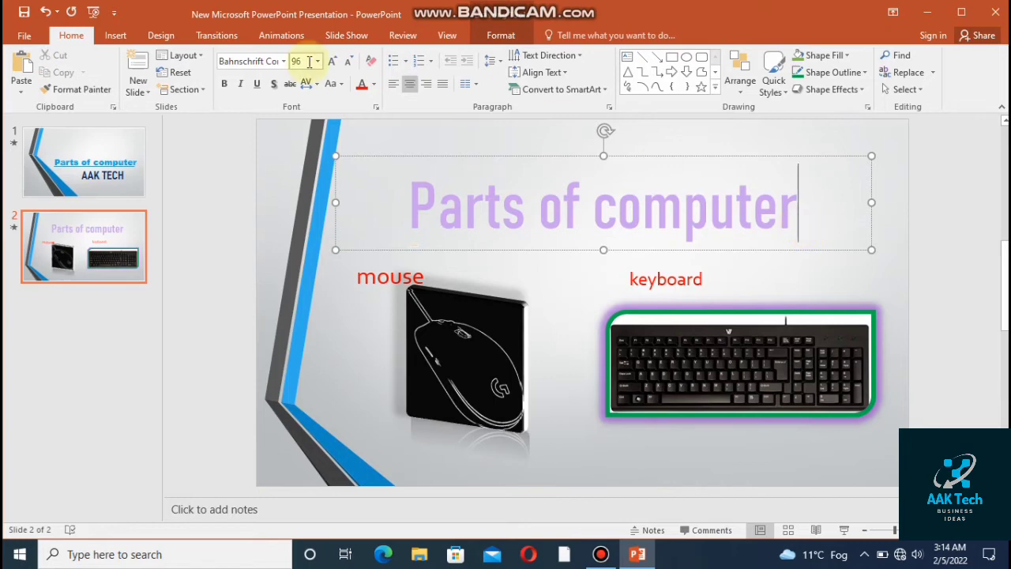
click(214, 35)
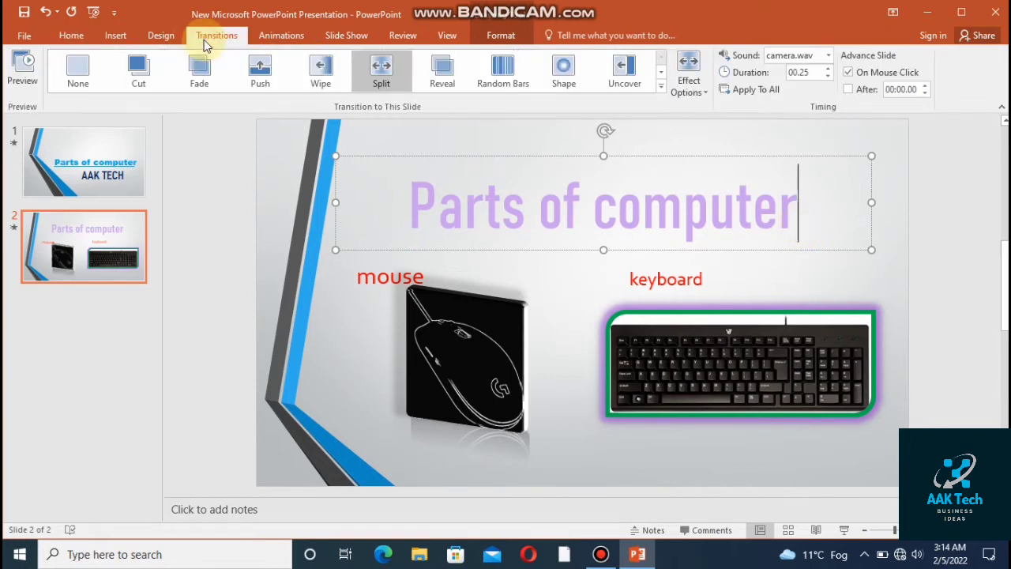
click(477, 88)
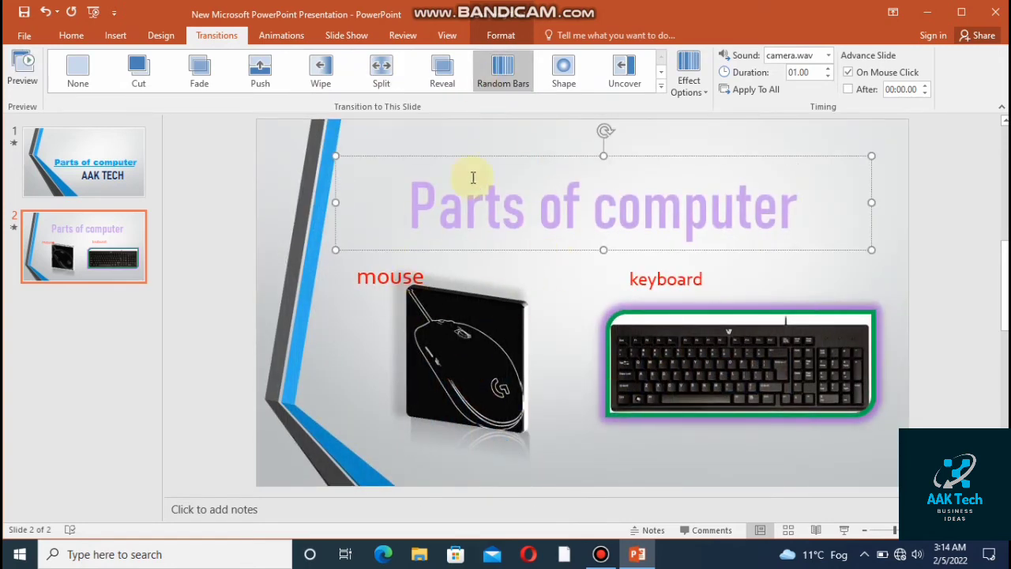
click(283, 35)
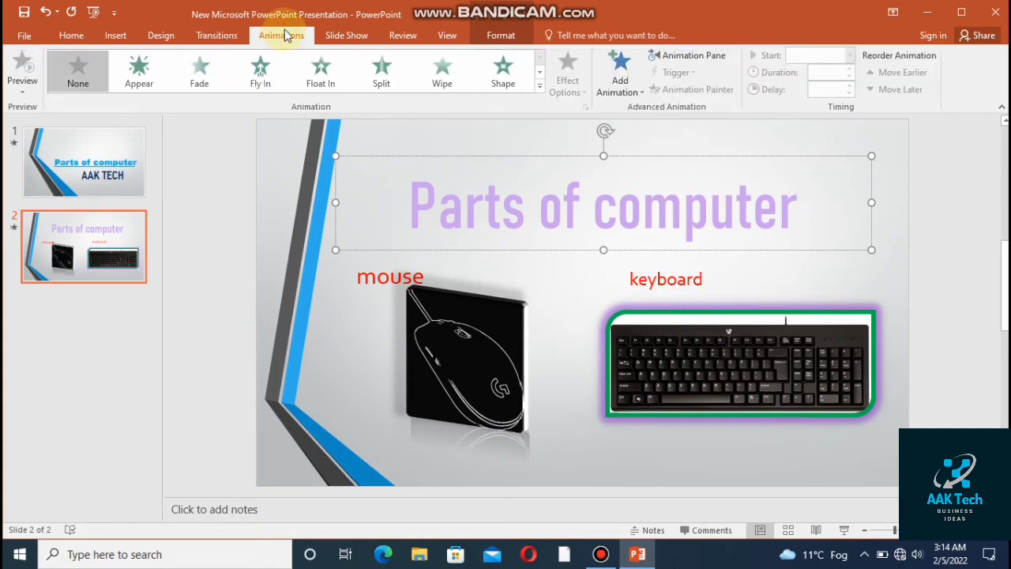
click(383, 89)
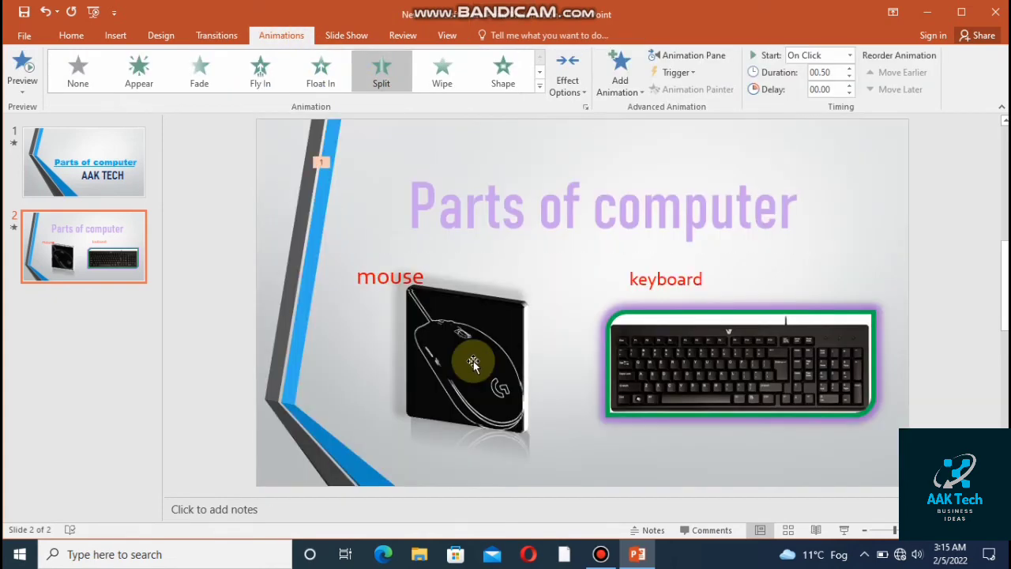
Step: Animate the mouse picture with the Rise Up entrance effect
click(473, 361)
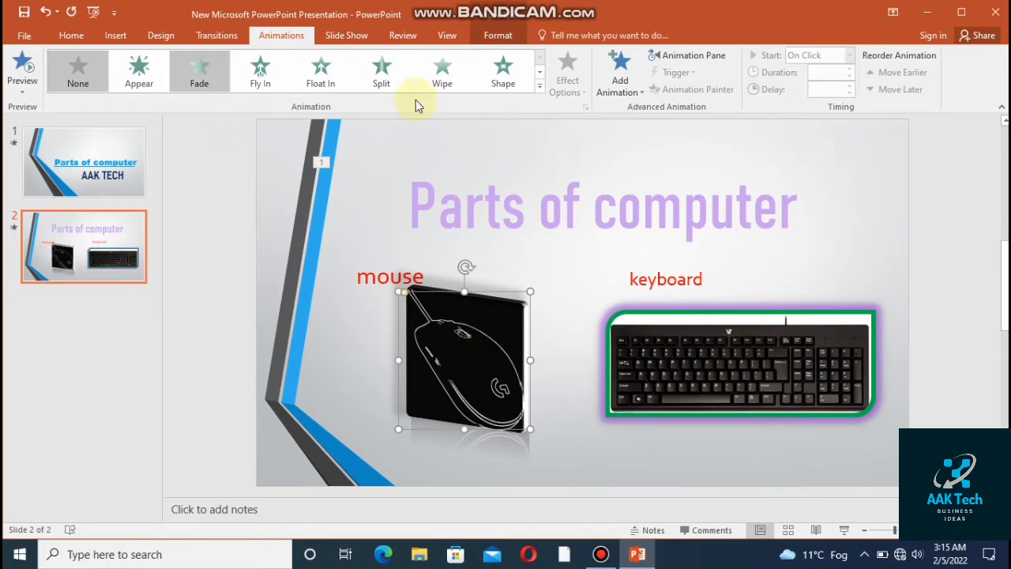
click(540, 86)
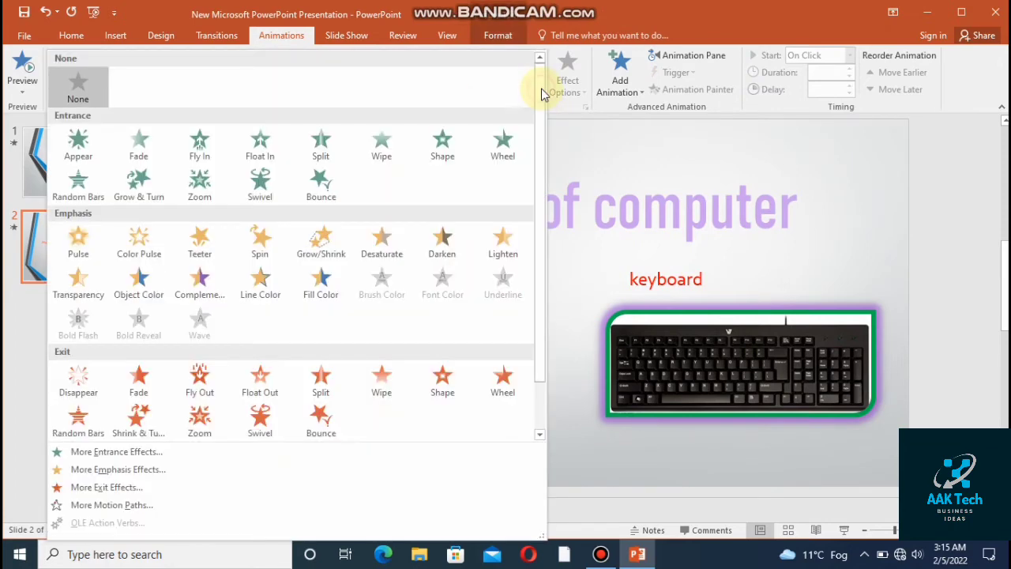
click(146, 456)
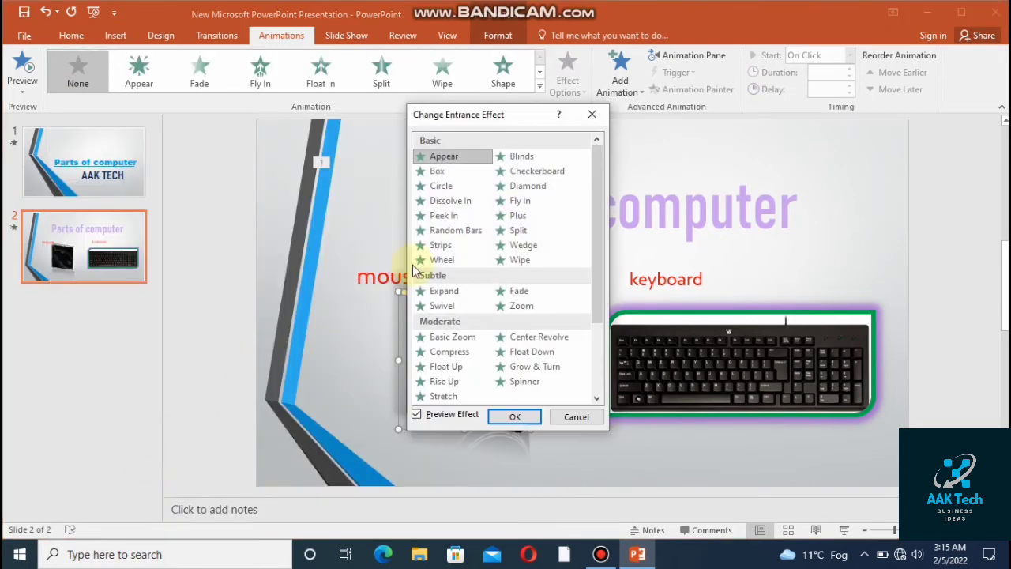
click(468, 387)
click(515, 417)
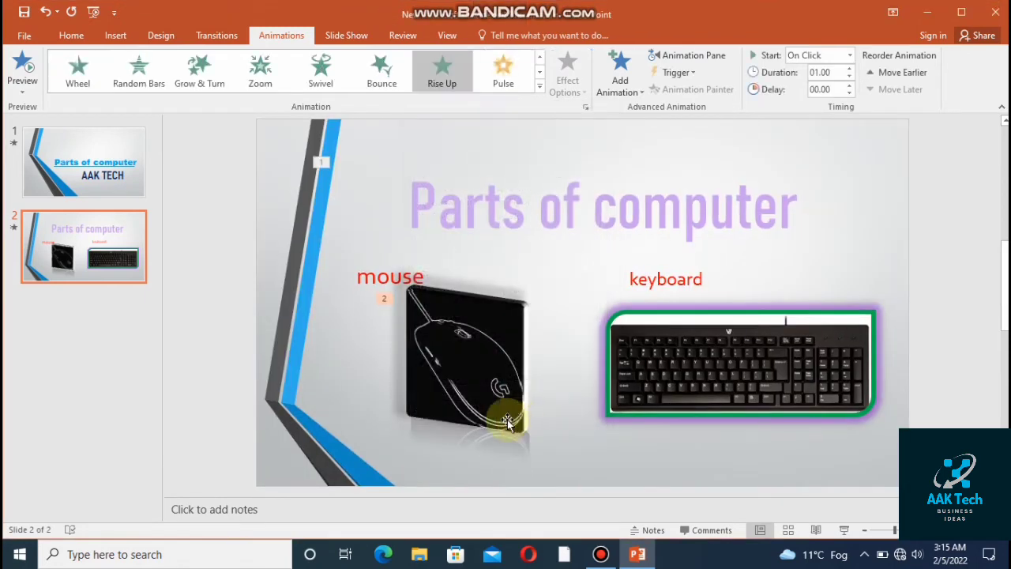
Step: Apply Darken to the keyboard picture and go back to slide 1
click(662, 355)
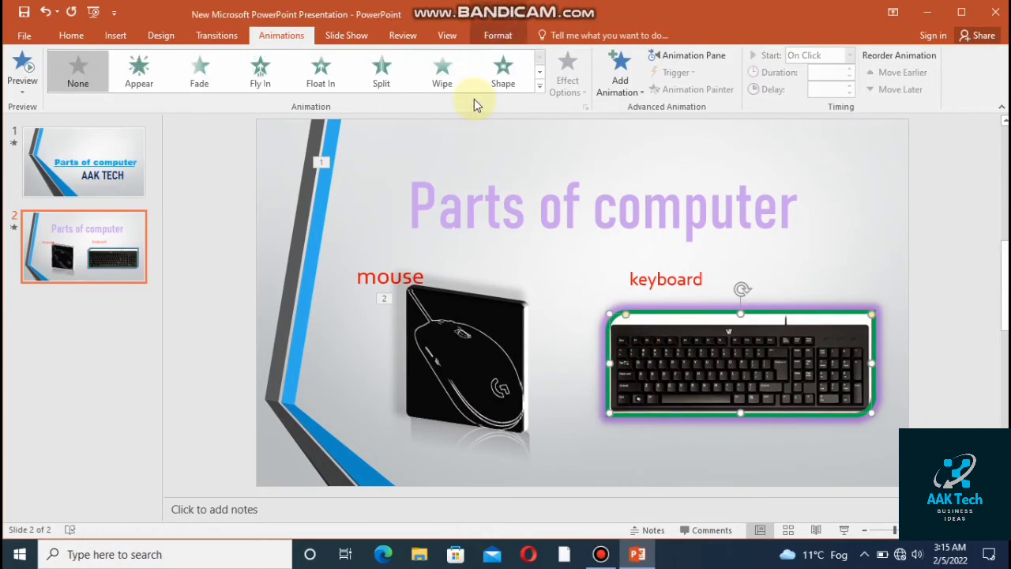
click(542, 89)
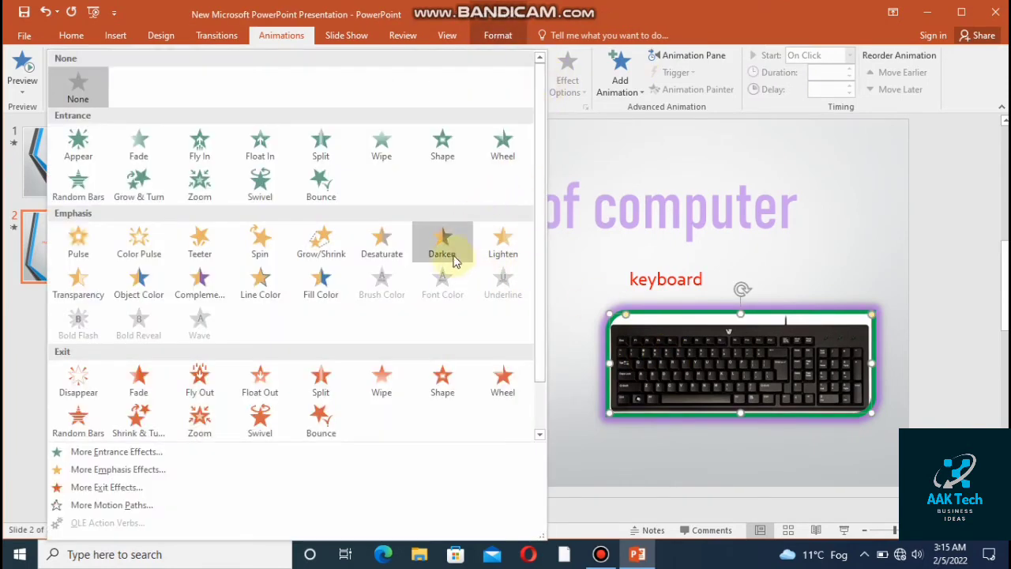
key(Escape)
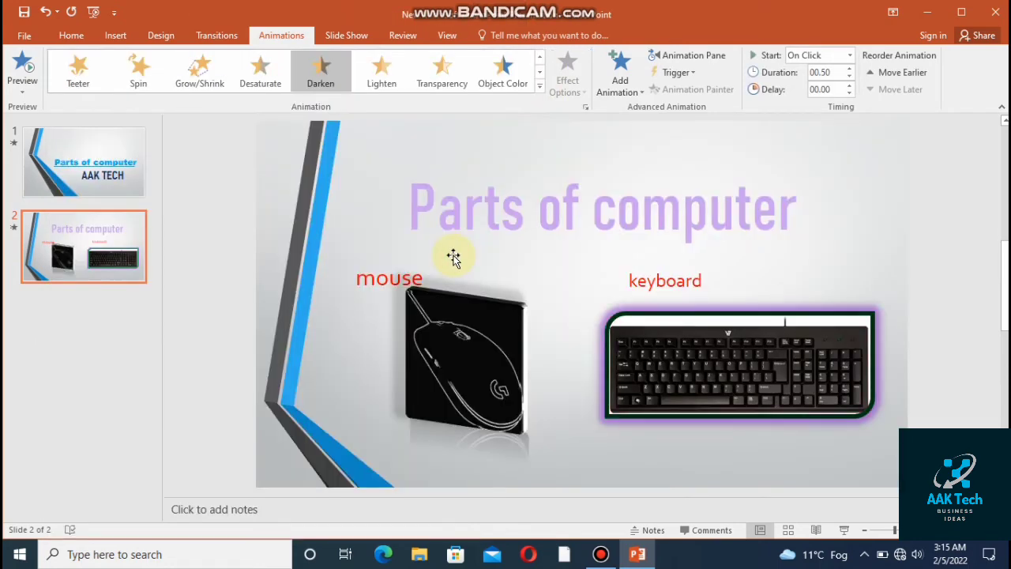
click(1003, 233)
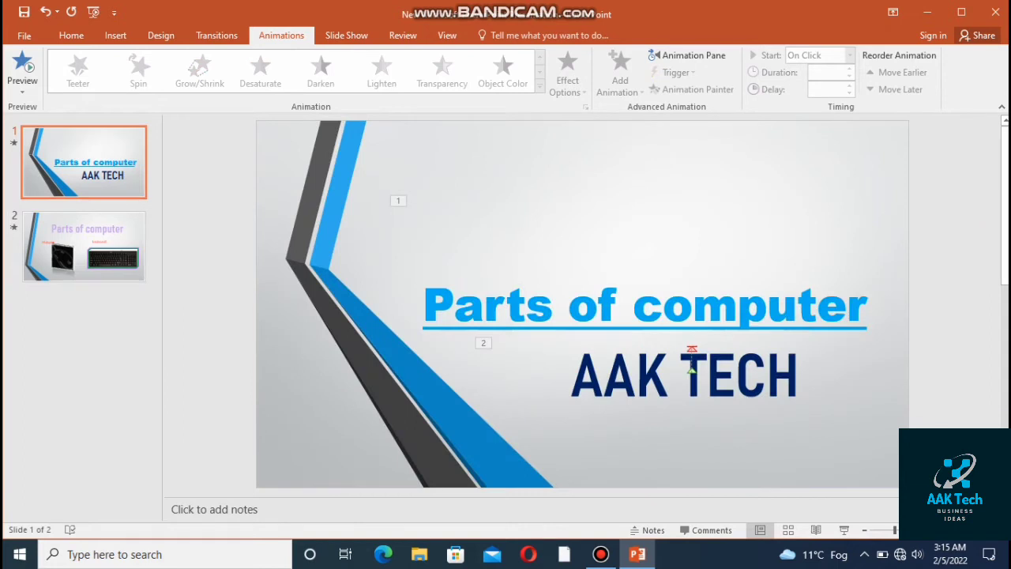
Step: Scroll back to slide 2 and open the New Slide layout gallery on Home
scroll(692, 359, down, 1)
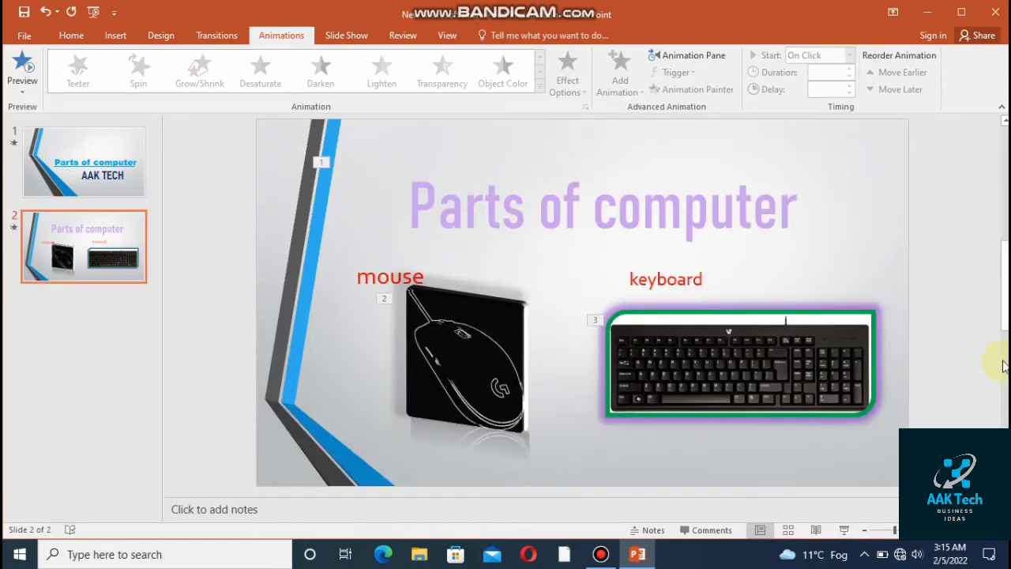
click(68, 38)
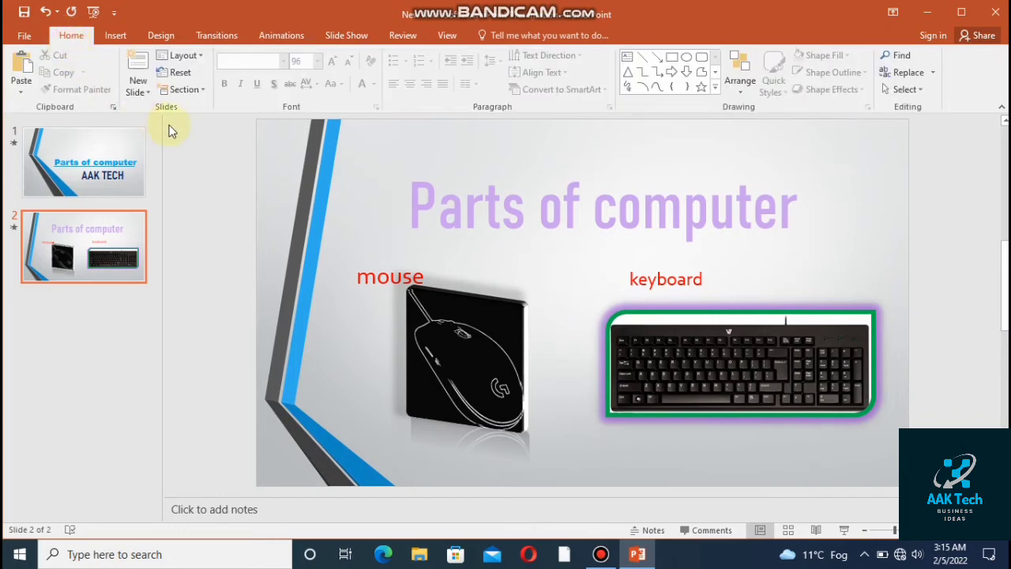
click(146, 87)
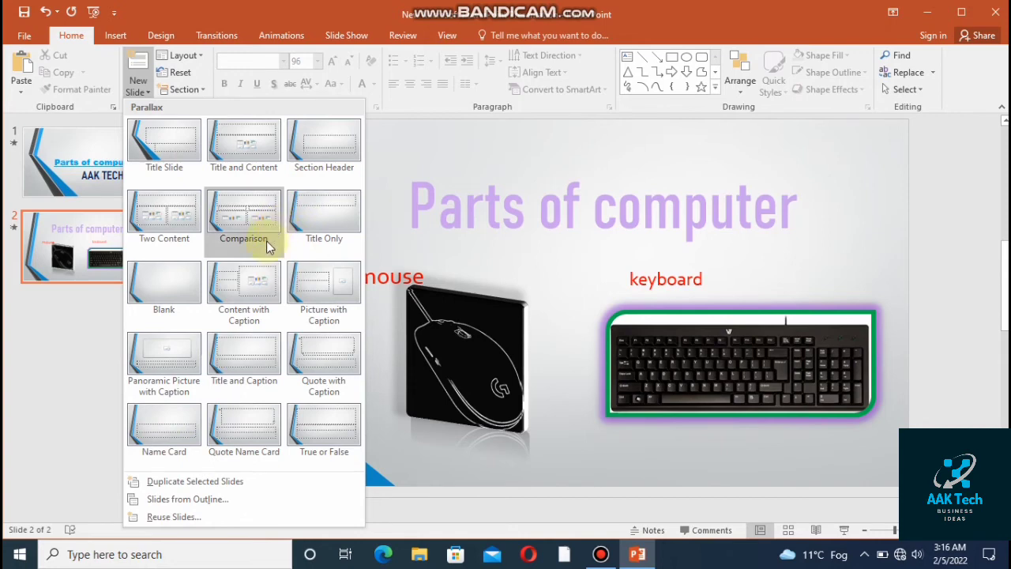
Step: Add a Two Content slide titled 'parts of computer'
click(190, 229)
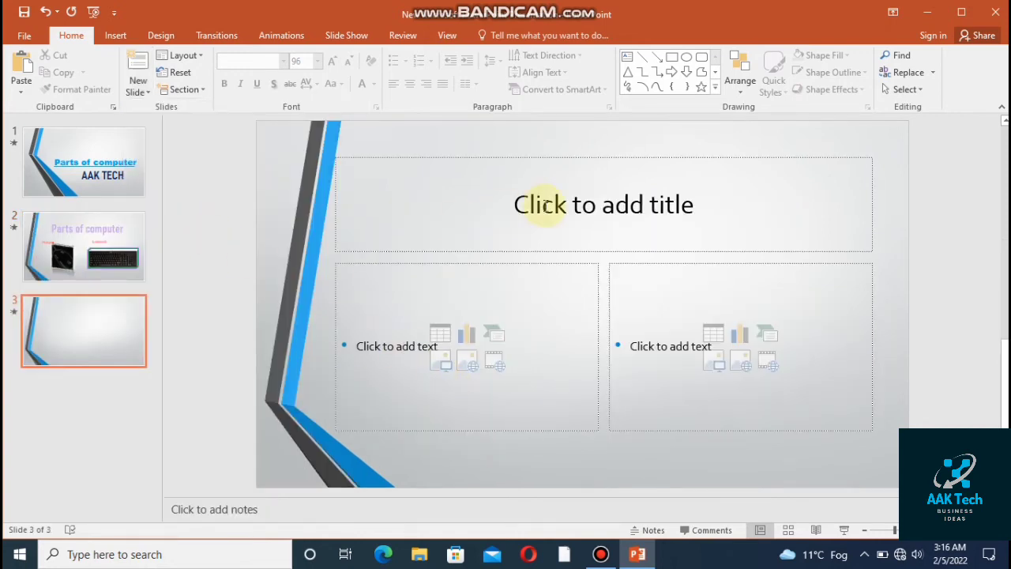
click(544, 206)
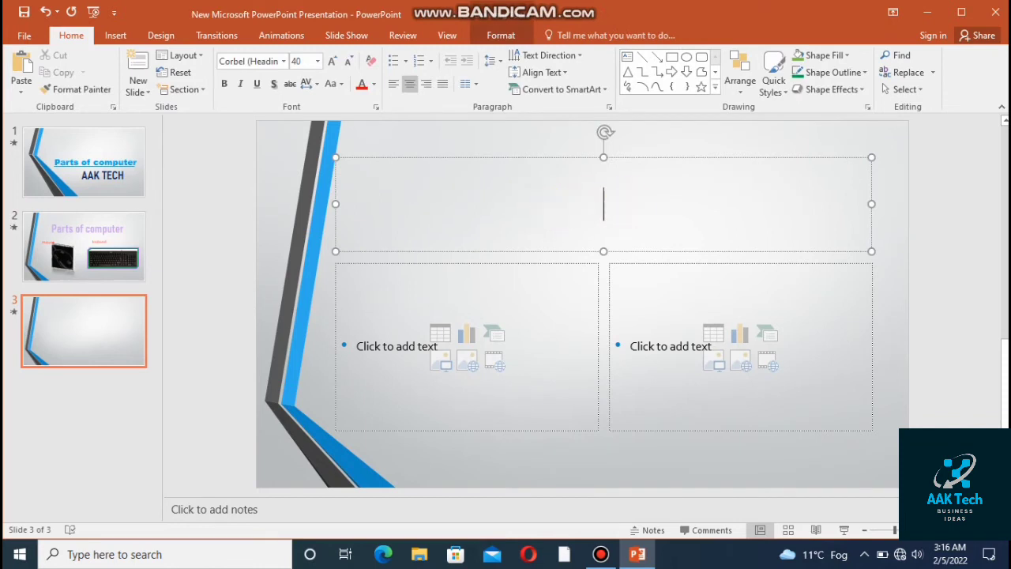
text(part)
text(s of )
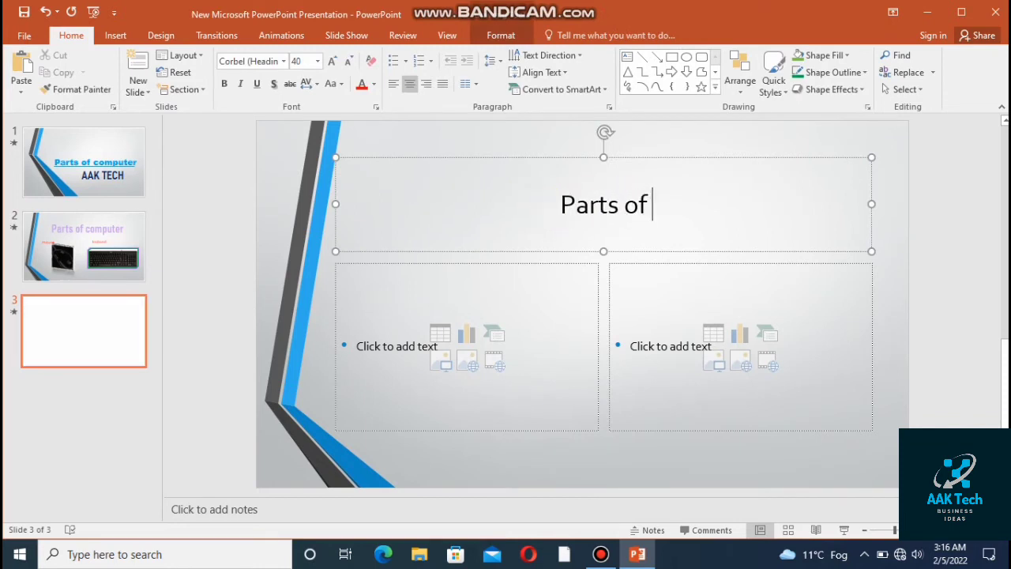
text(comput)
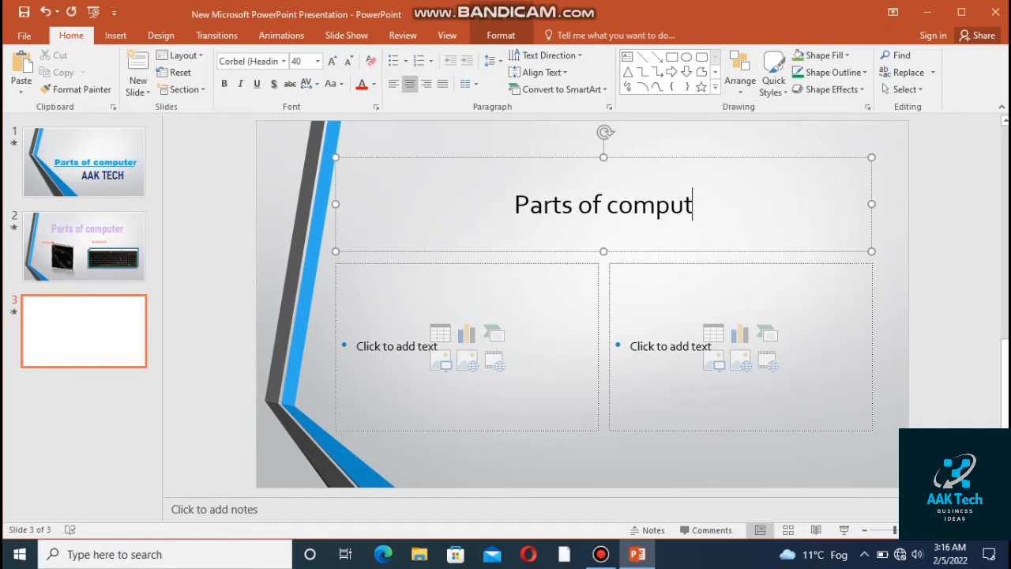
text(er)
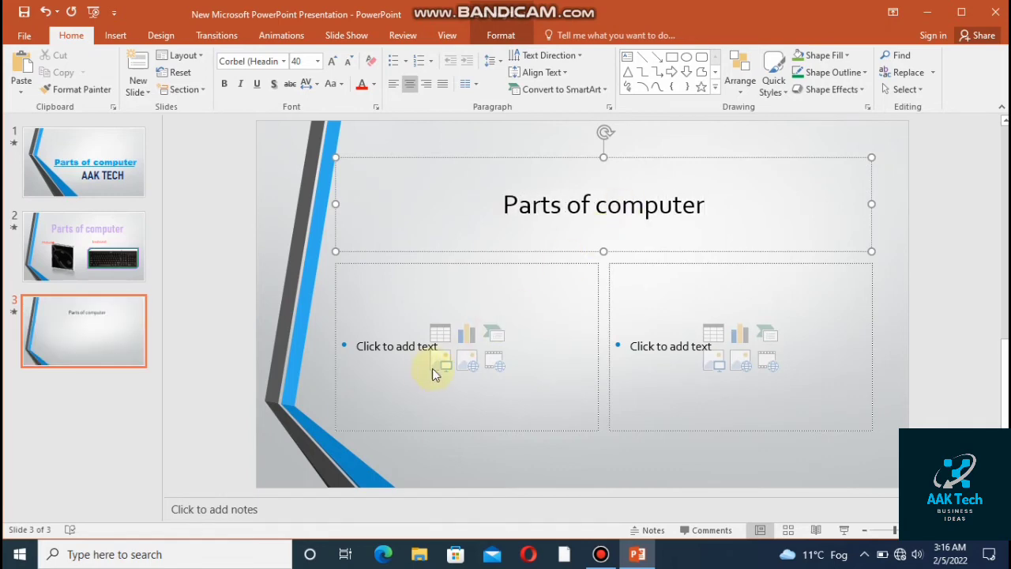
Step: Insert the monitor picture 'images (5)' into the left content area
click(440, 368)
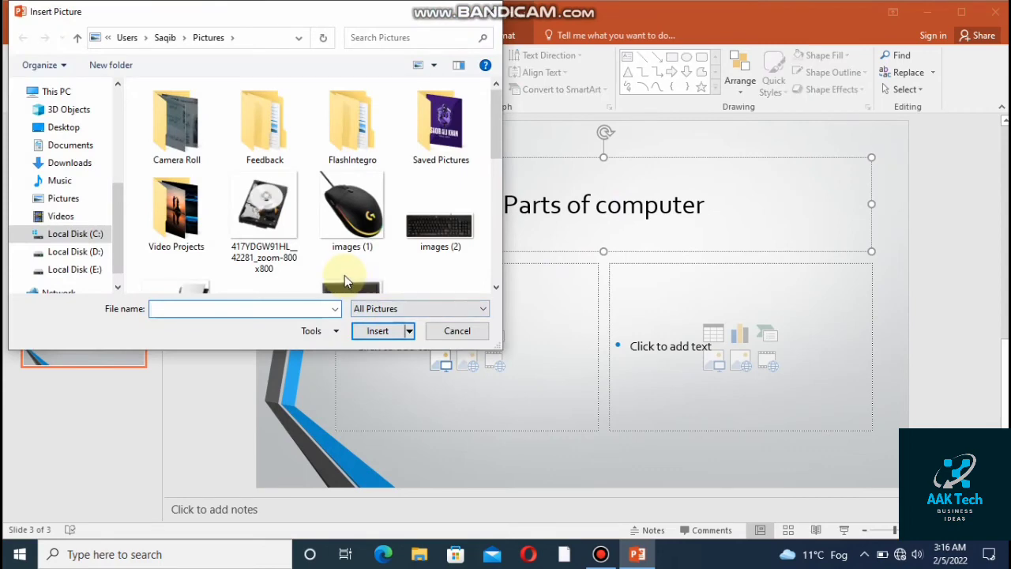
click(347, 285)
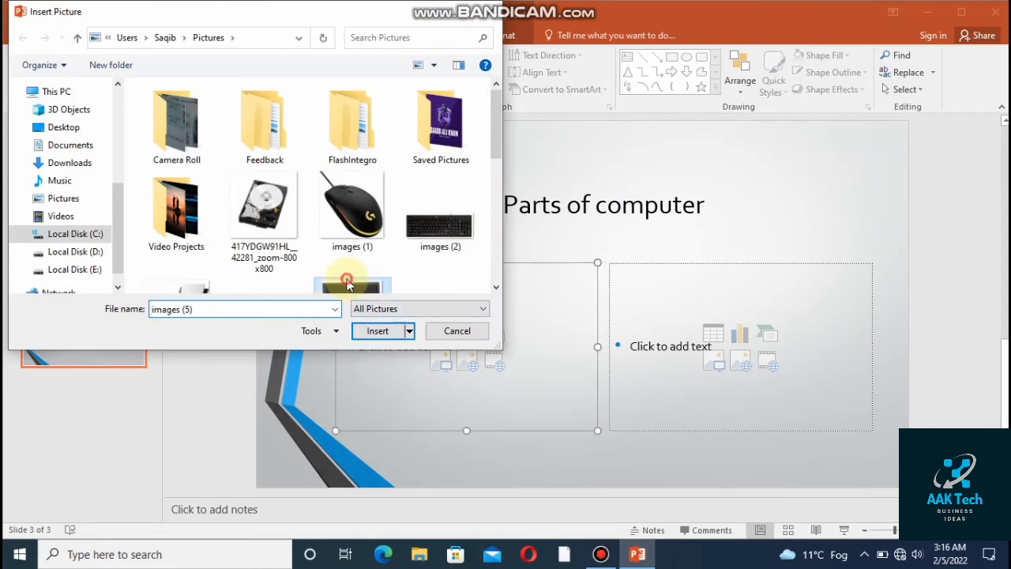
click(390, 333)
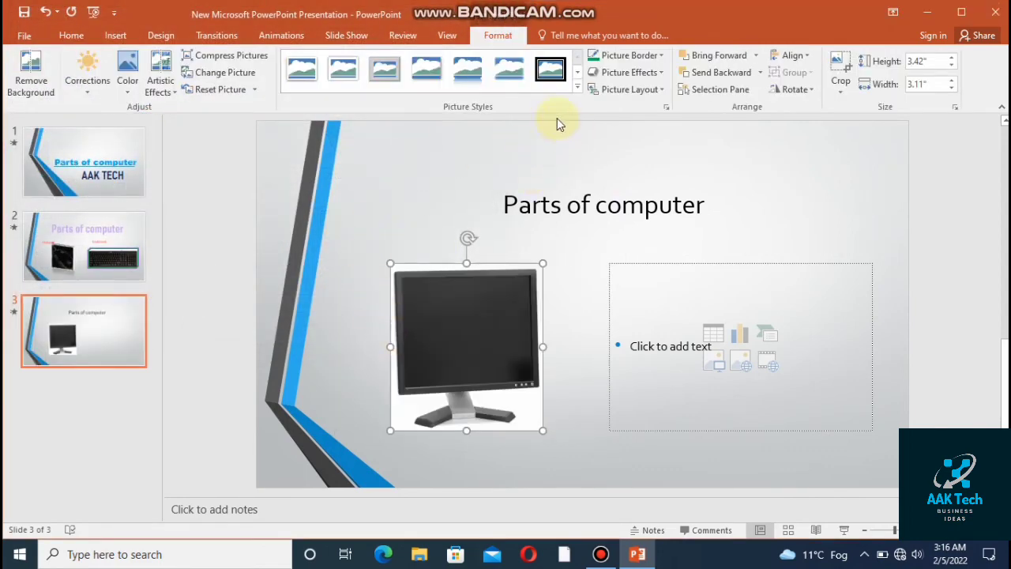
Step: Give the monitor picture a reflected perspective picture style and a light sketch artistic effect
click(578, 89)
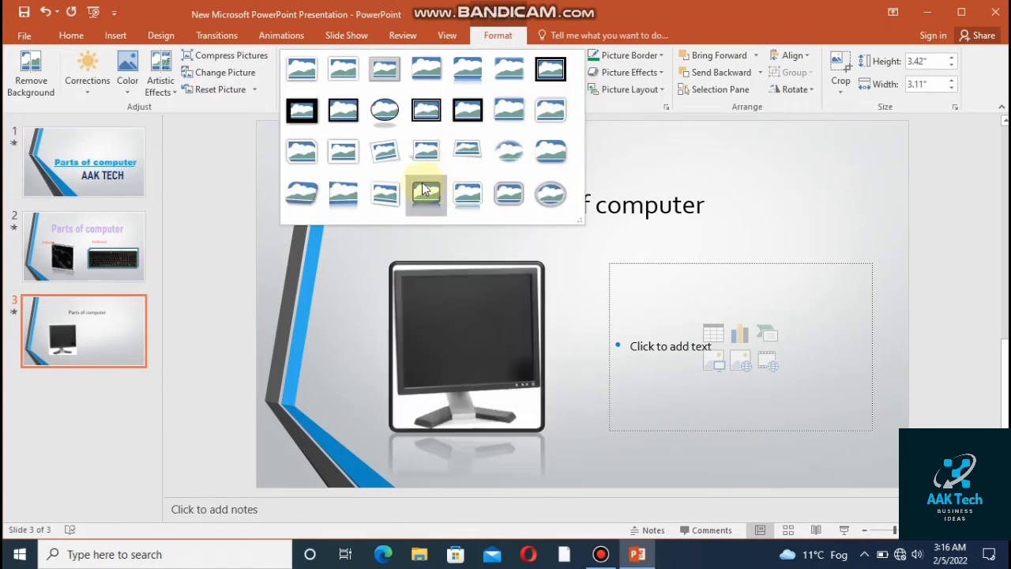
click(355, 207)
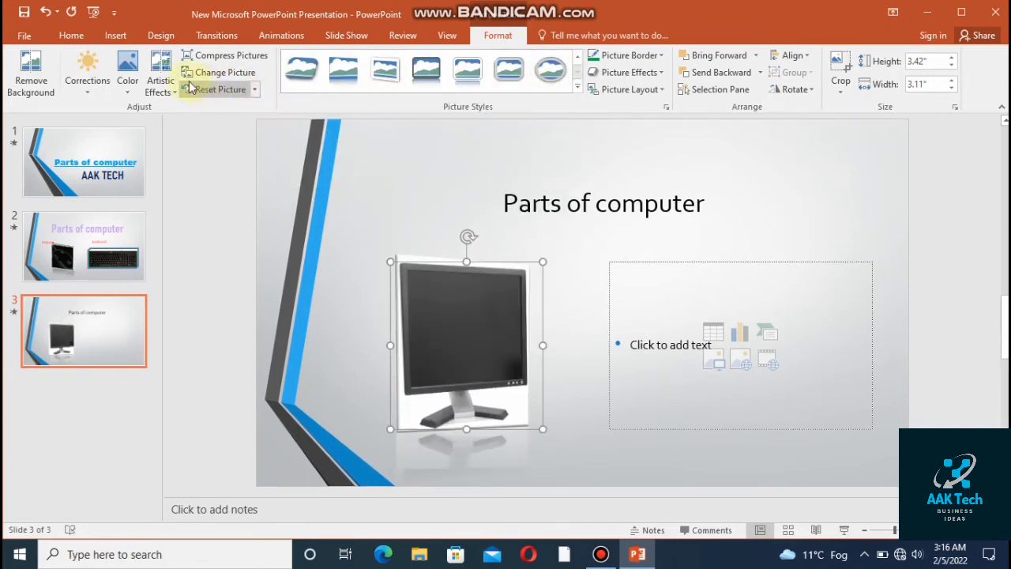
click(160, 79)
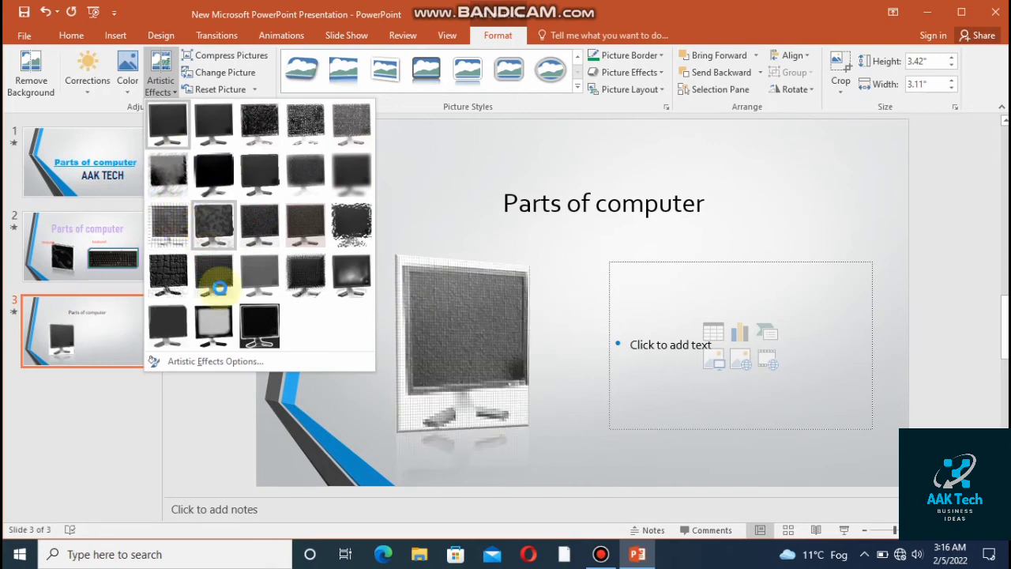
click(234, 311)
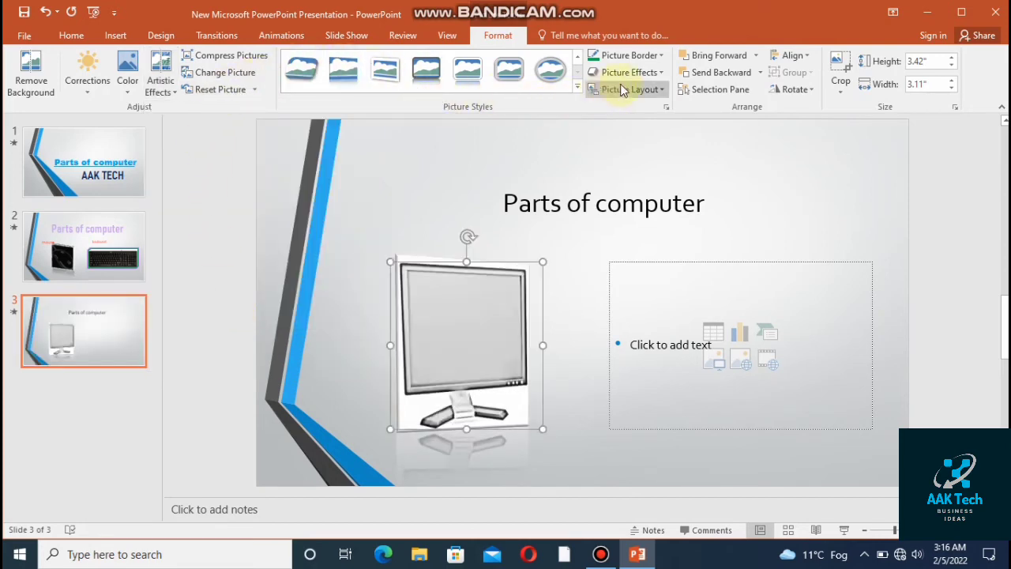
Step: Add a reflection beneath the monitor picture, leaving its picture layout unchanged
click(641, 74)
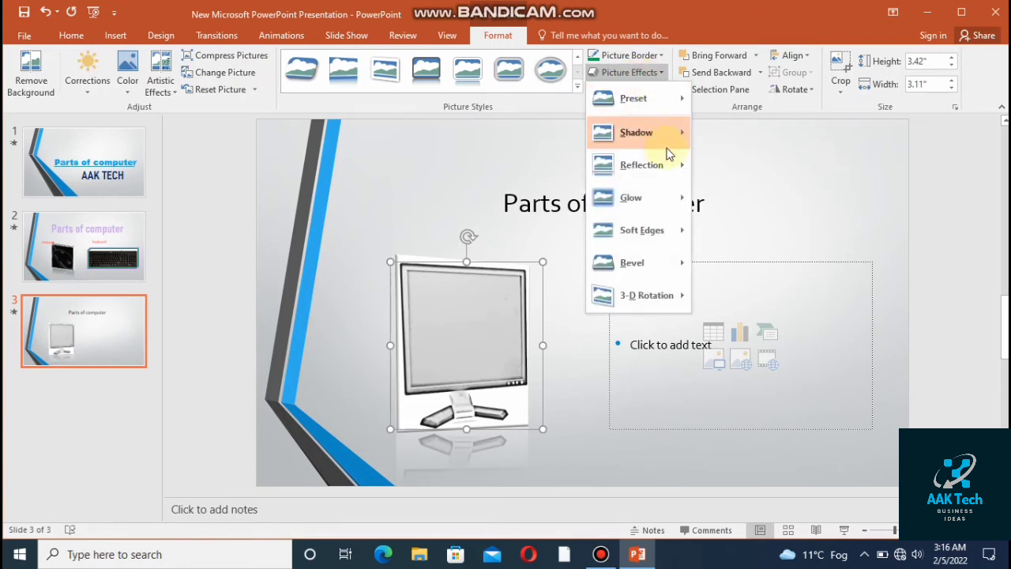
mouse_move(641, 164)
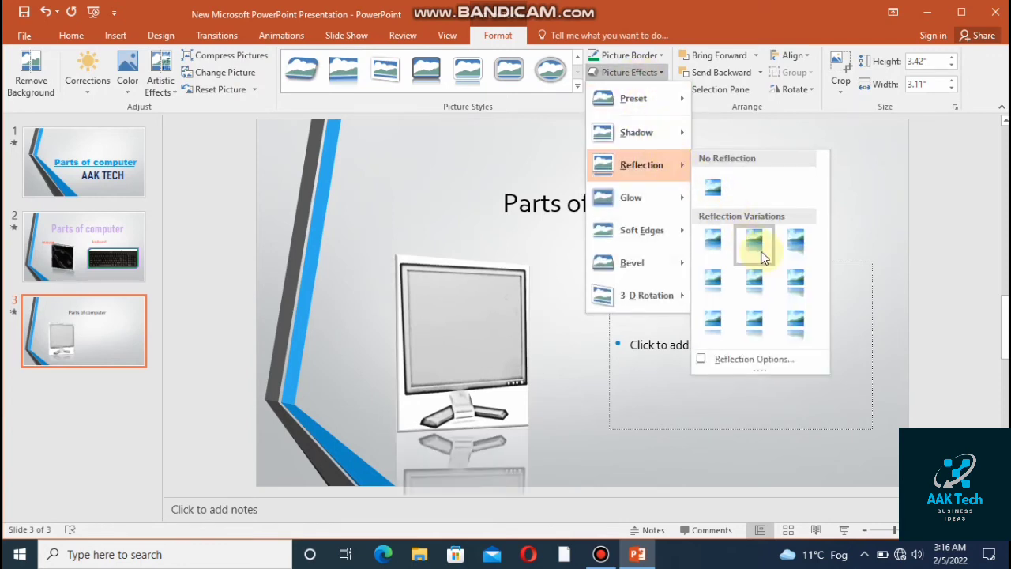
click(755, 287)
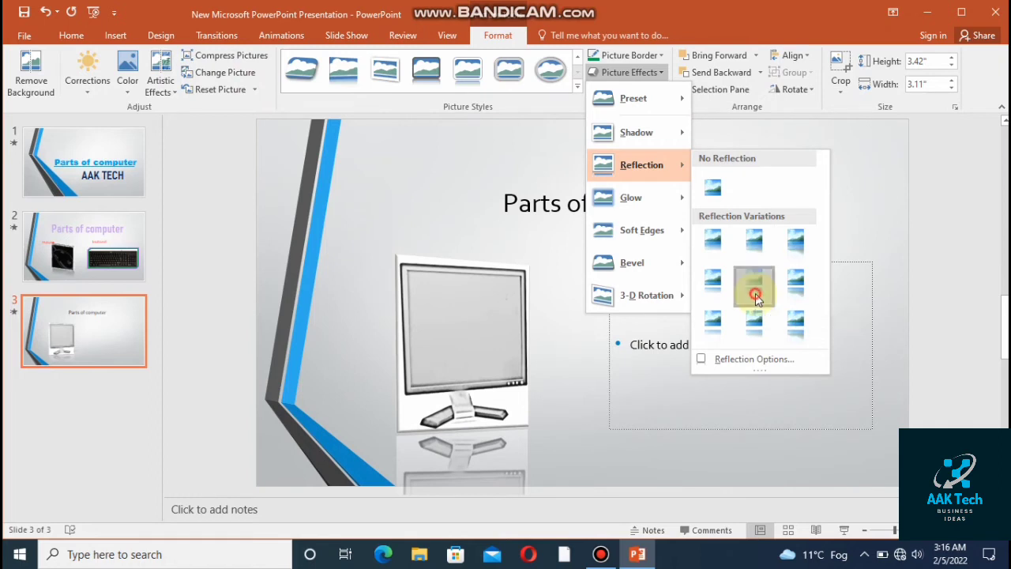
click(662, 89)
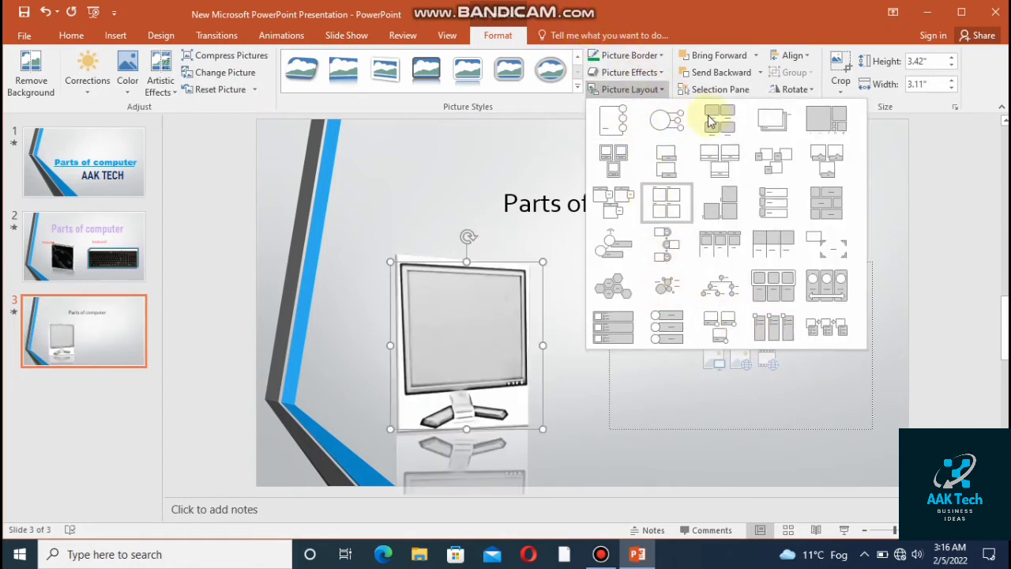
click(666, 89)
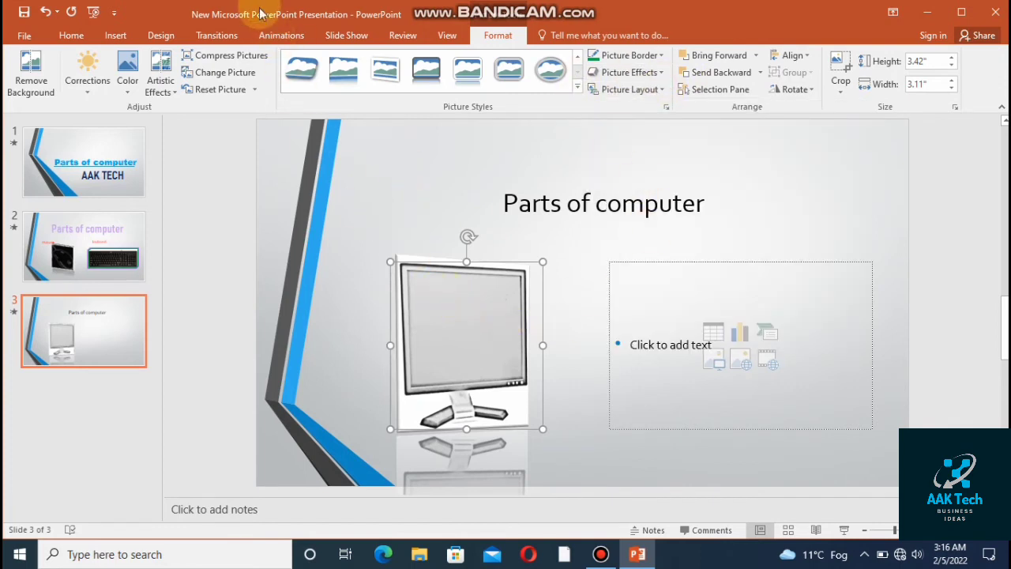
click(270, 37)
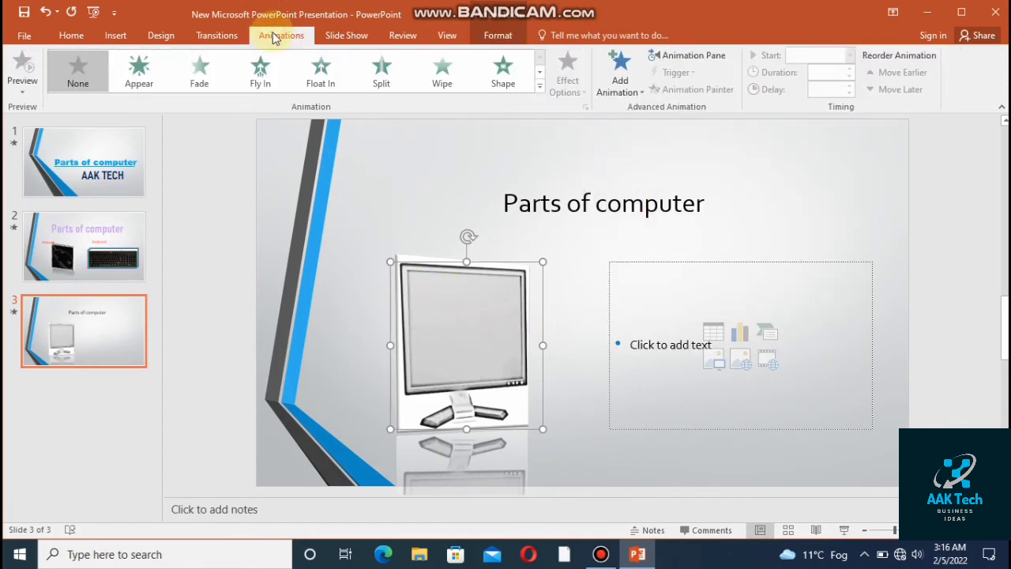
Step: Animate the monitor picture with Fly In and the title with Appear, then select the title text
click(257, 76)
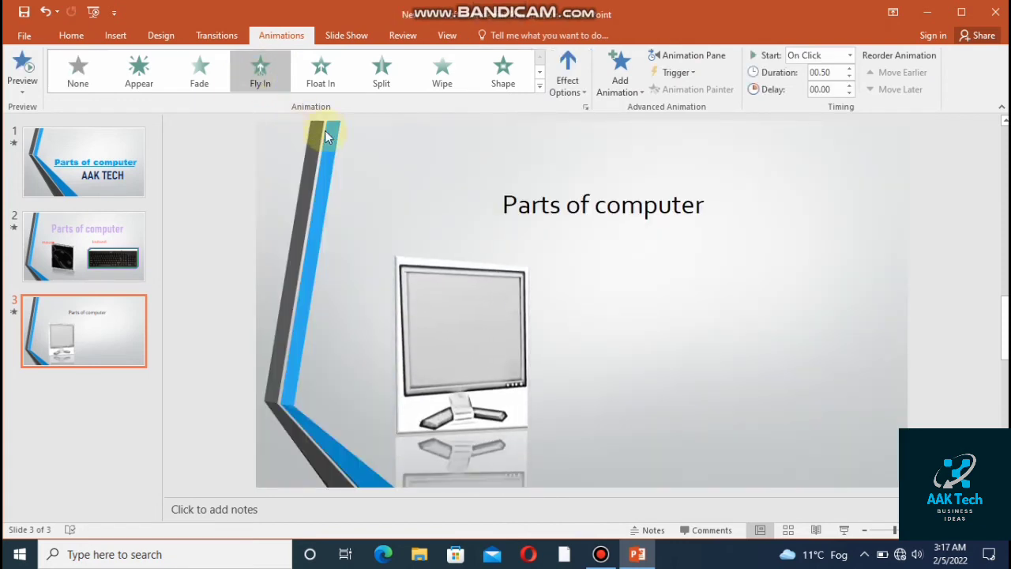
click(619, 197)
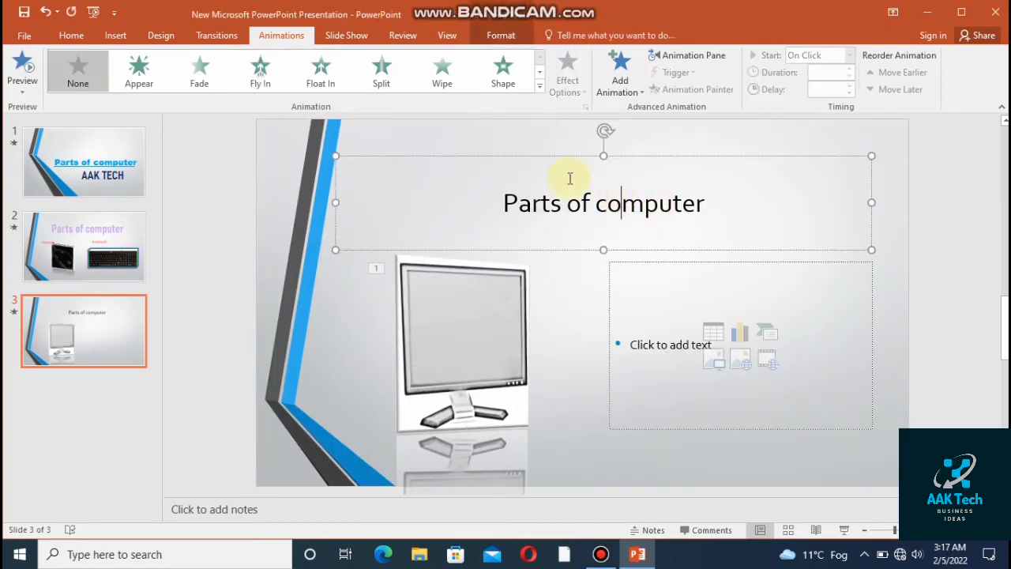
click(156, 63)
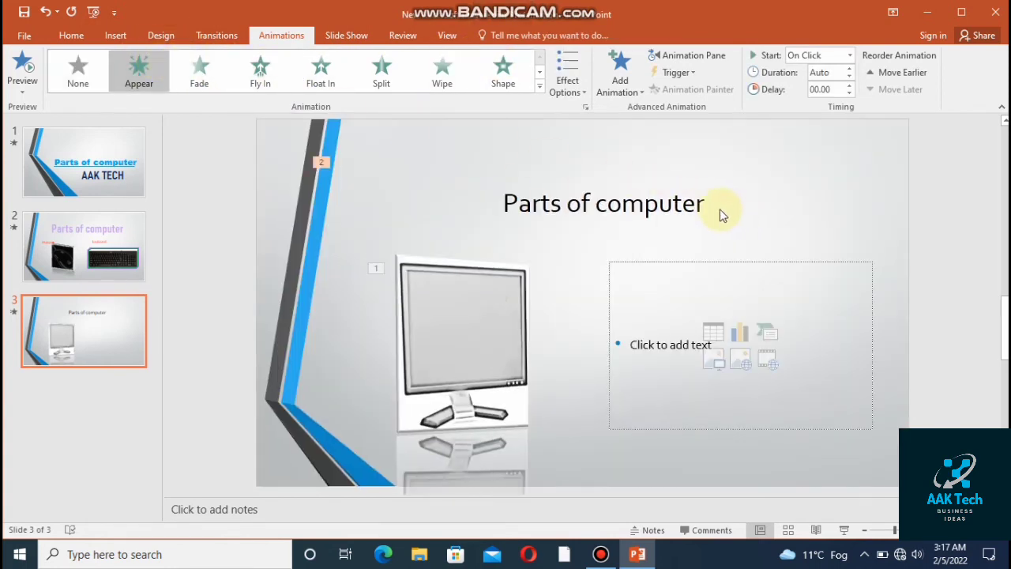
click(713, 209)
click(705, 201)
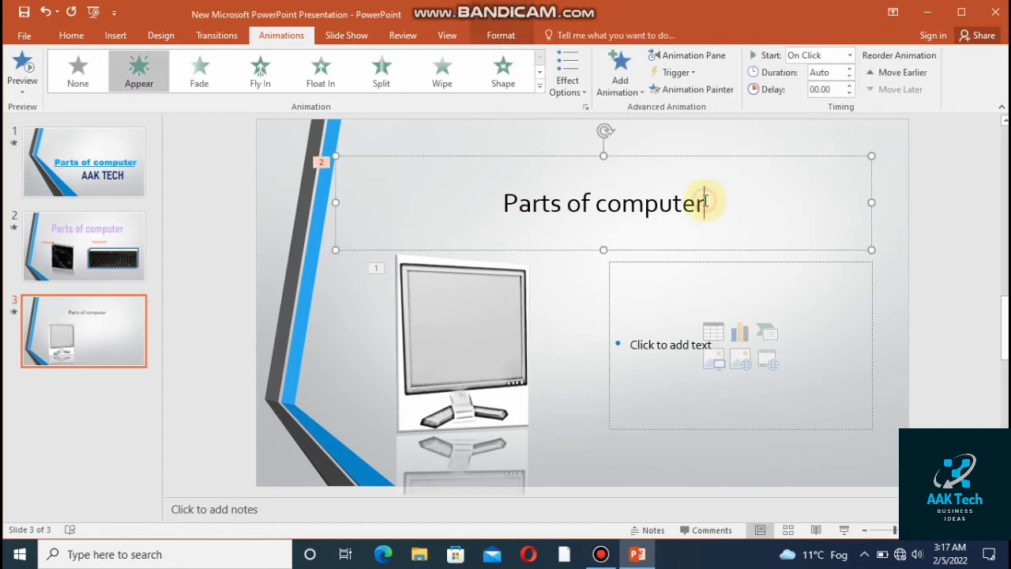
drag(705, 202, 549, 199)
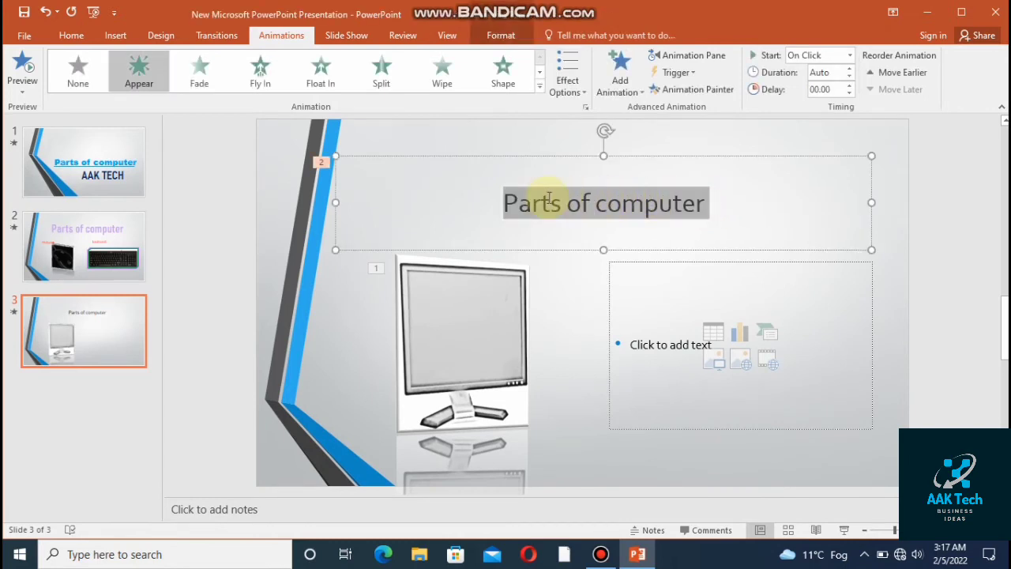
Step: Format the 'Parts of computer' title as 88 pt Bahnschrift Light SemiCondensed
click(71, 35)
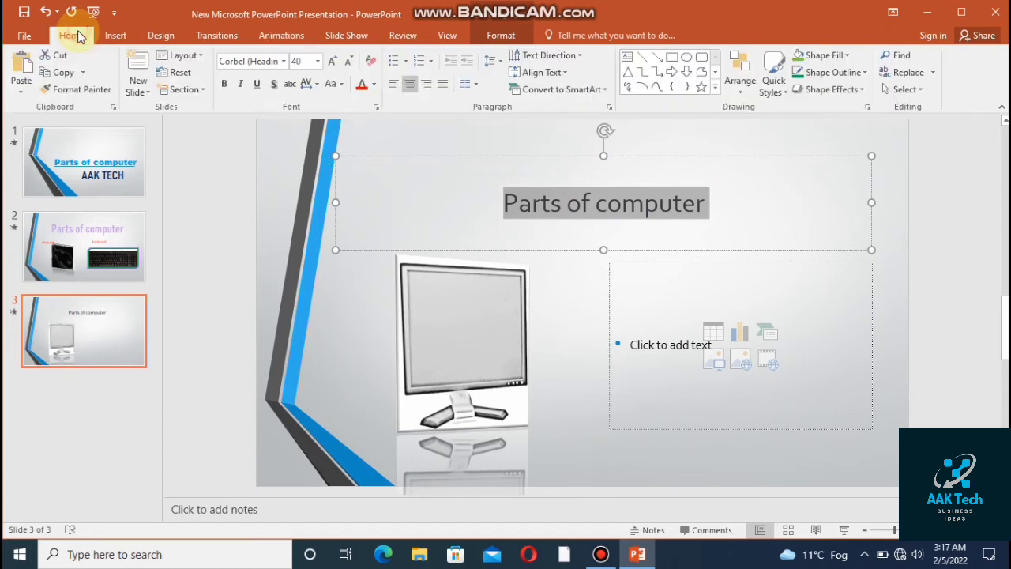
click(318, 62)
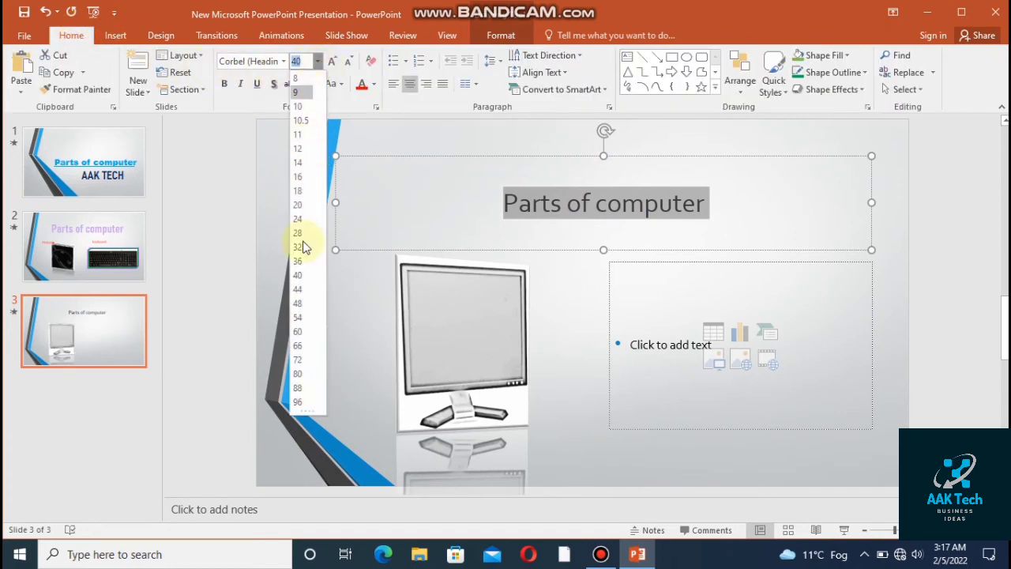
click(299, 388)
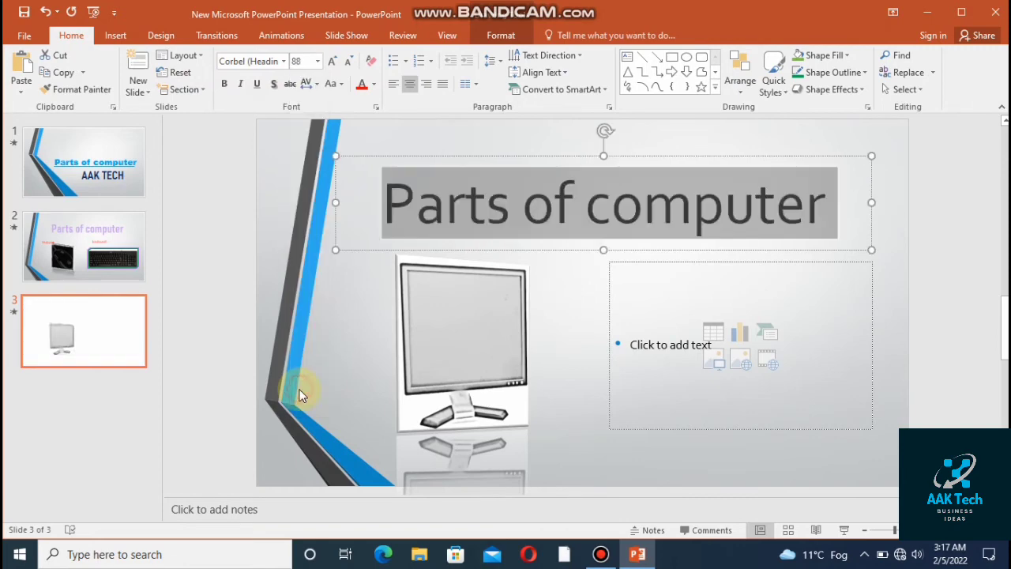
click(281, 62)
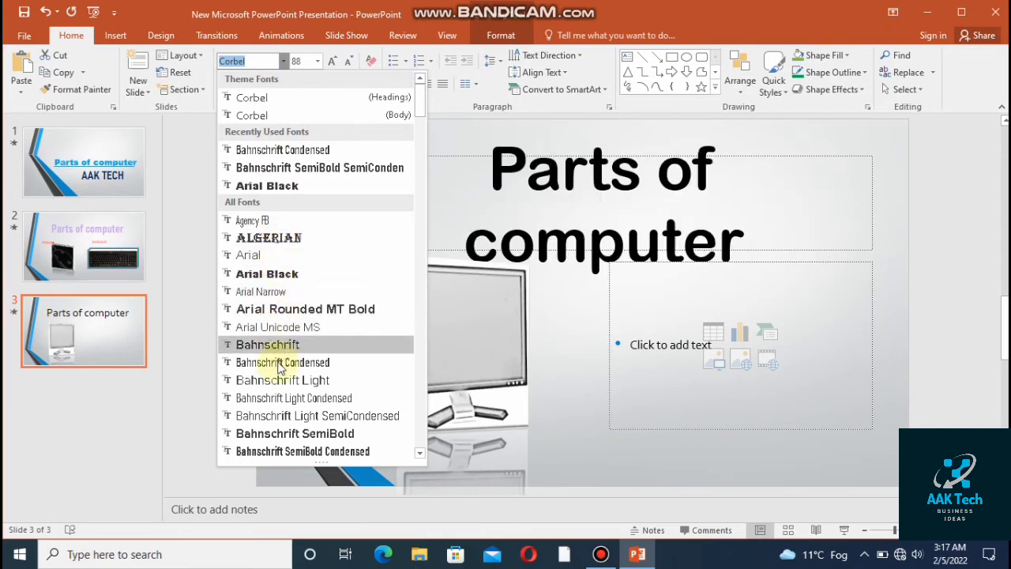
click(285, 416)
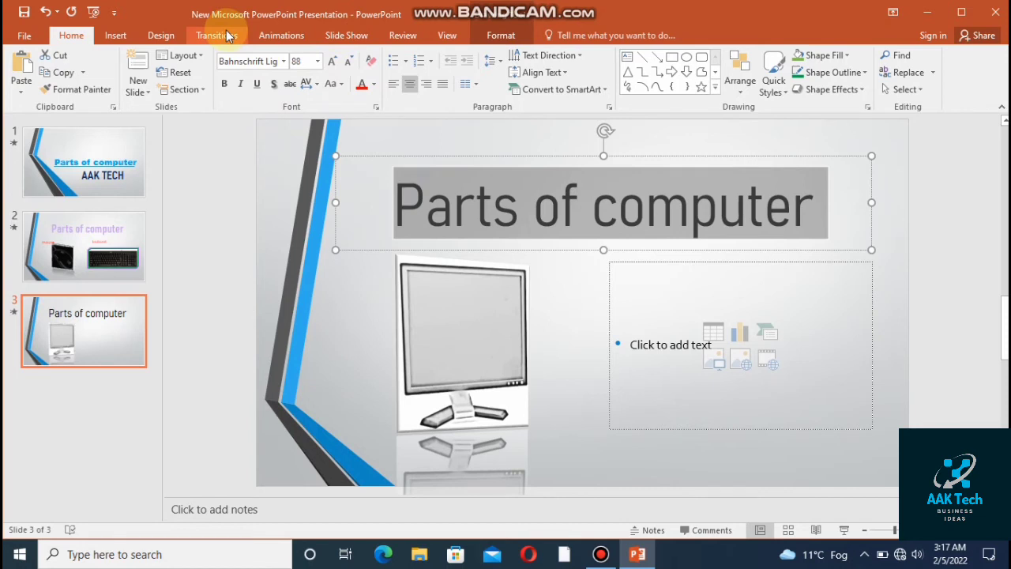
click(590, 180)
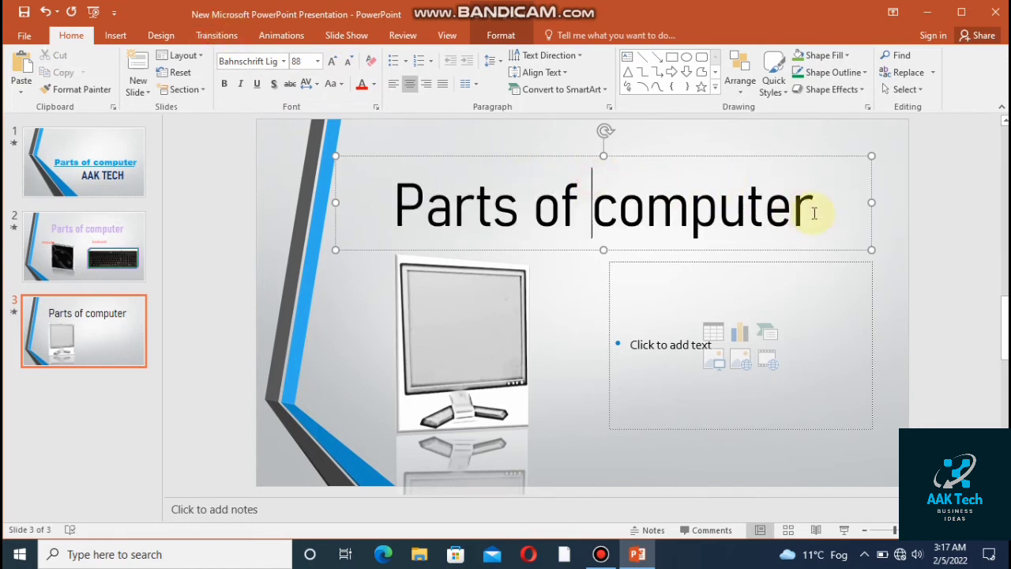
click(813, 212)
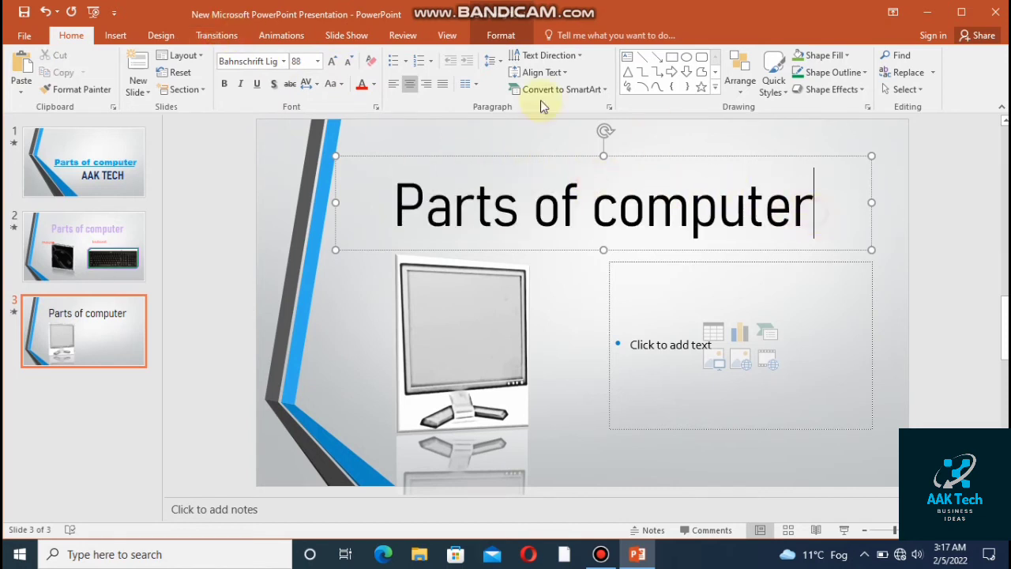
click(212, 35)
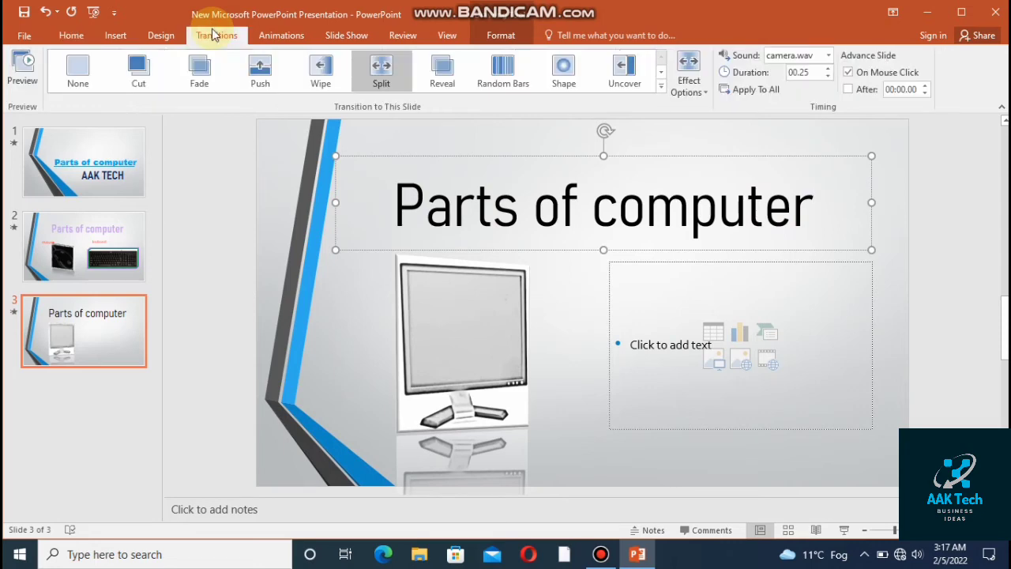
Step: Switch the title's animation to Fly In and insert the hard-drive picture into the placeholder
click(293, 34)
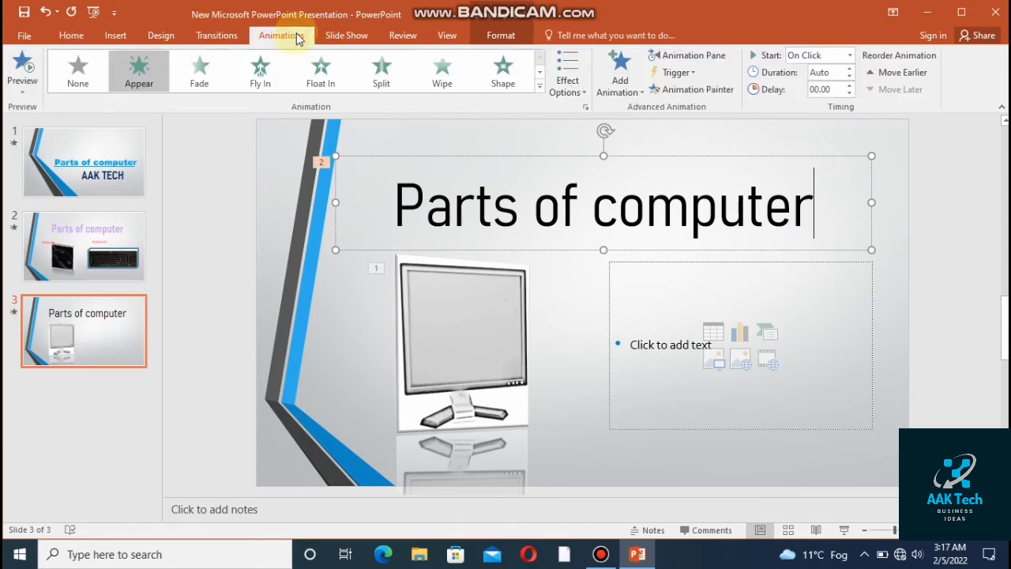
click(259, 72)
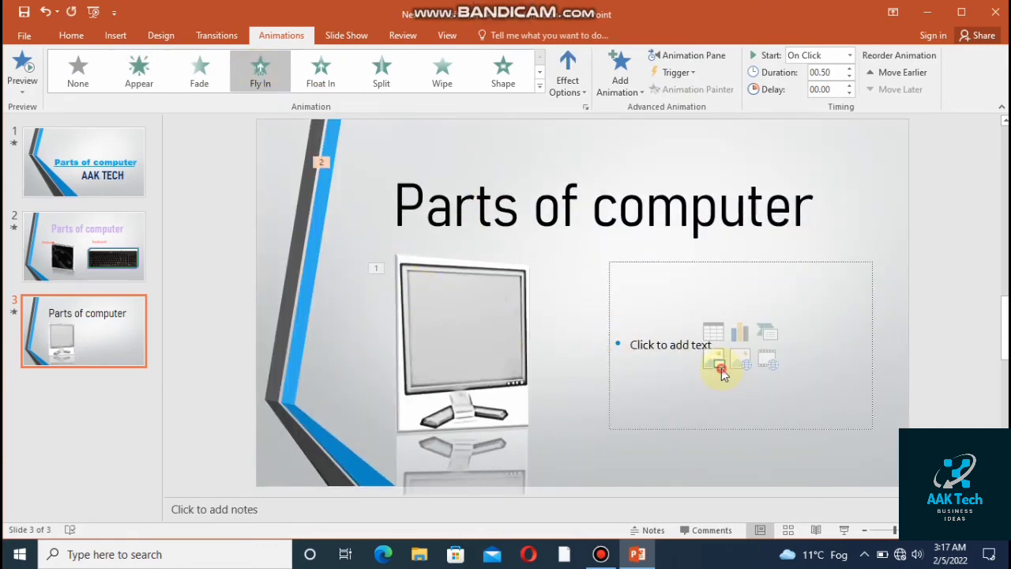
click(718, 369)
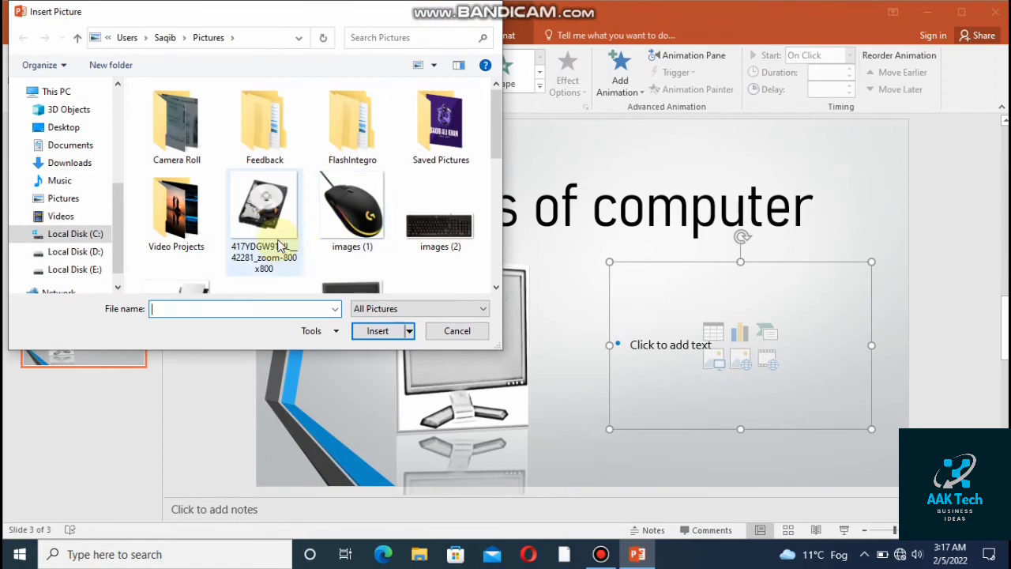
click(269, 221)
click(378, 330)
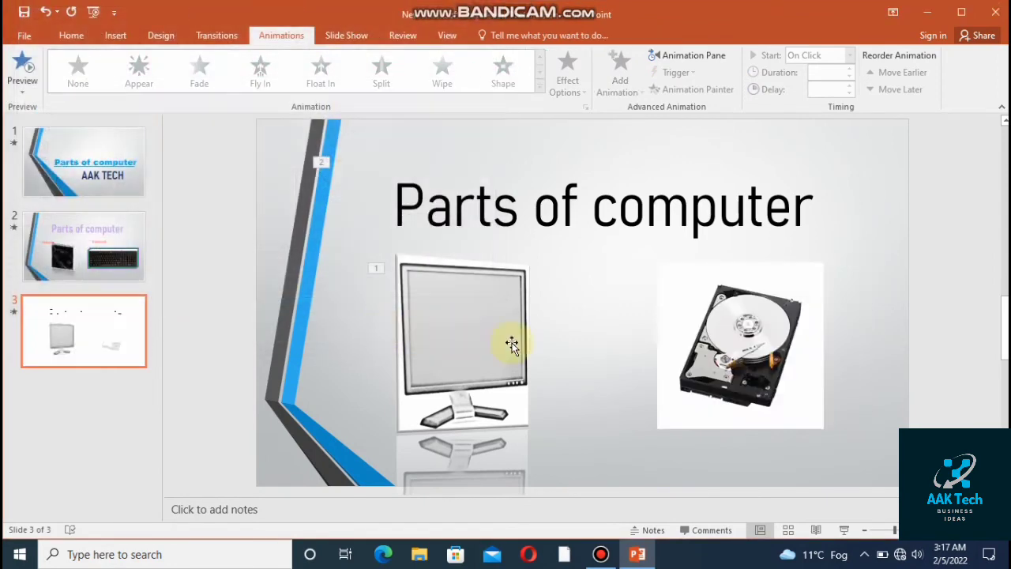
Step: Give the hard-drive picture the Shape exit effect as animation 3
click(728, 304)
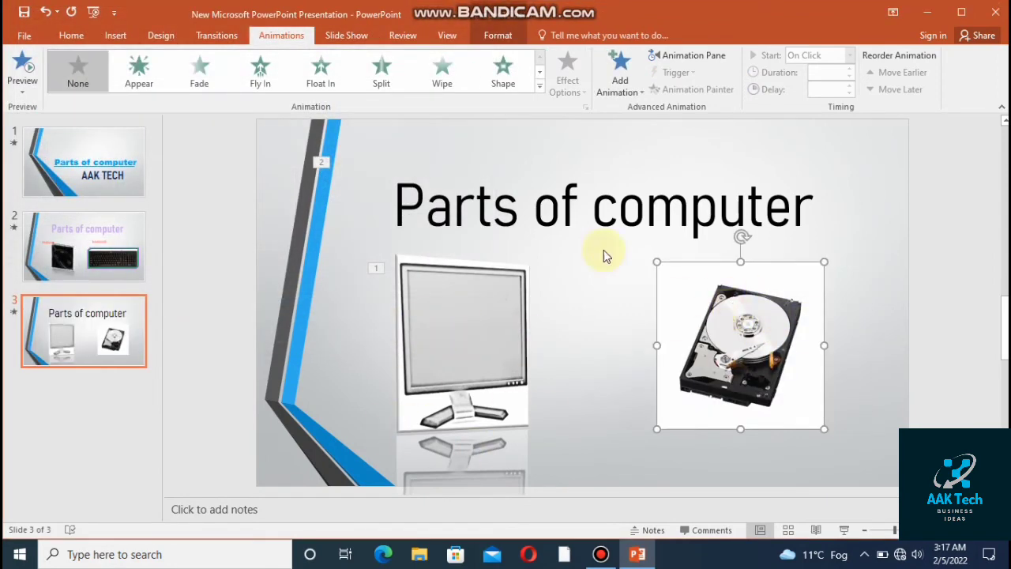
click(540, 85)
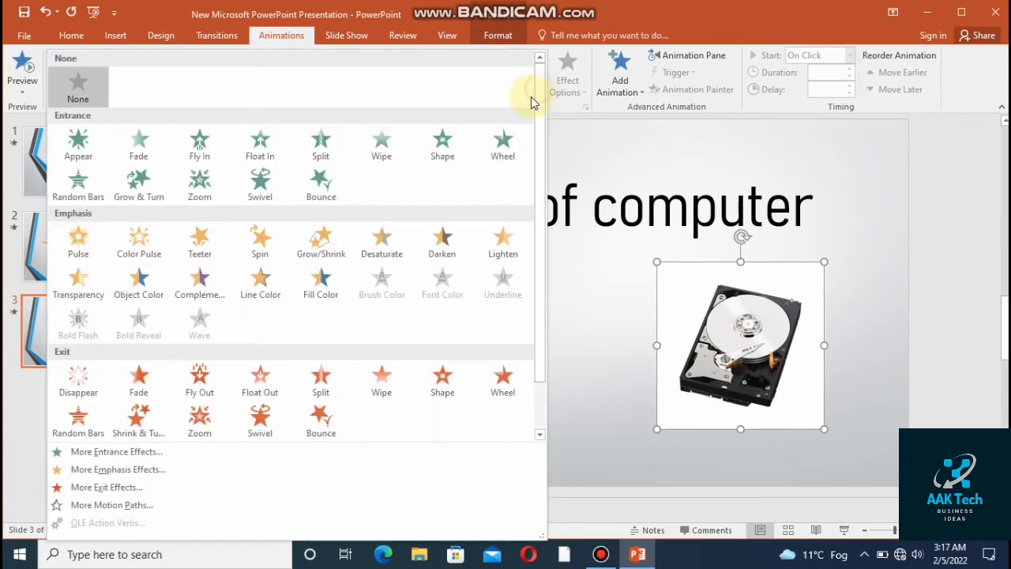
click(456, 394)
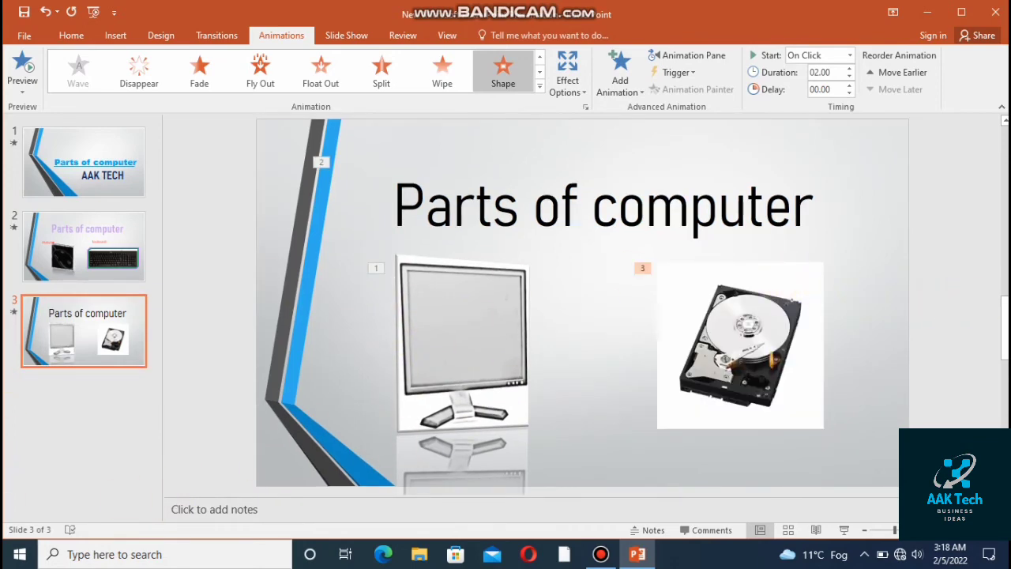
click(1003, 192)
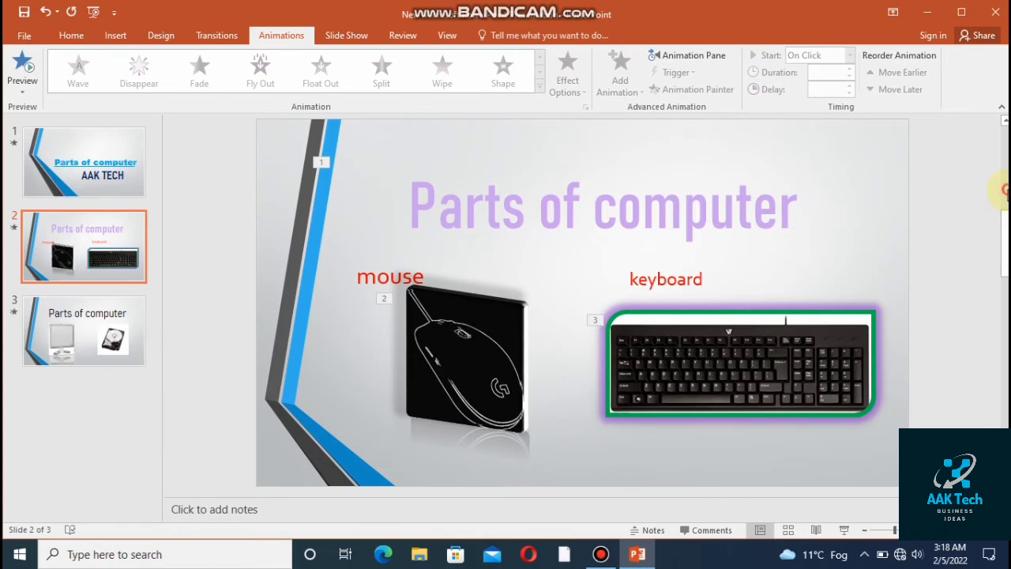
Step: Select the slide 1 title slide, glance at the Design themes, then show the Slide Show ribbon
click(1003, 191)
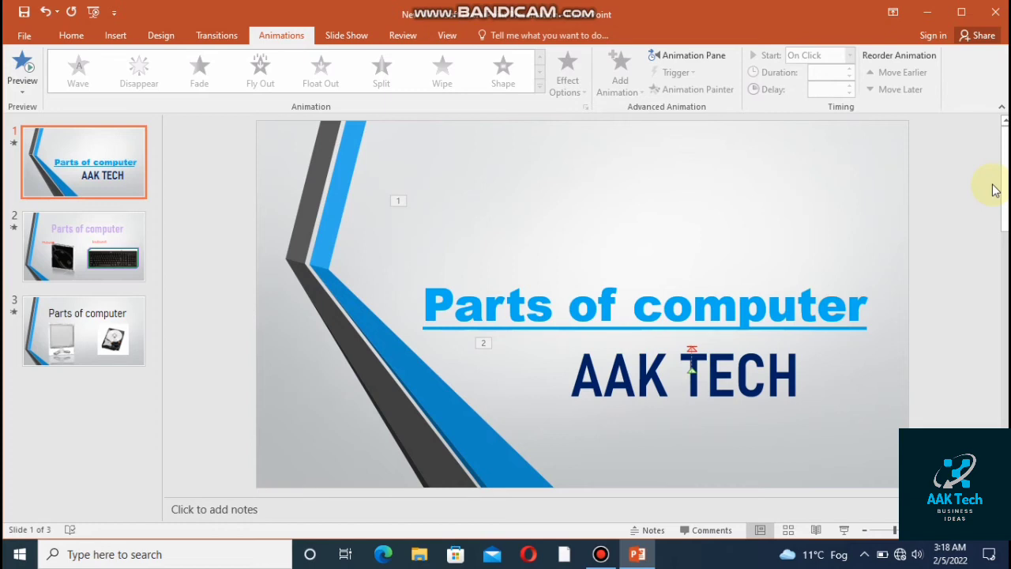
click(162, 35)
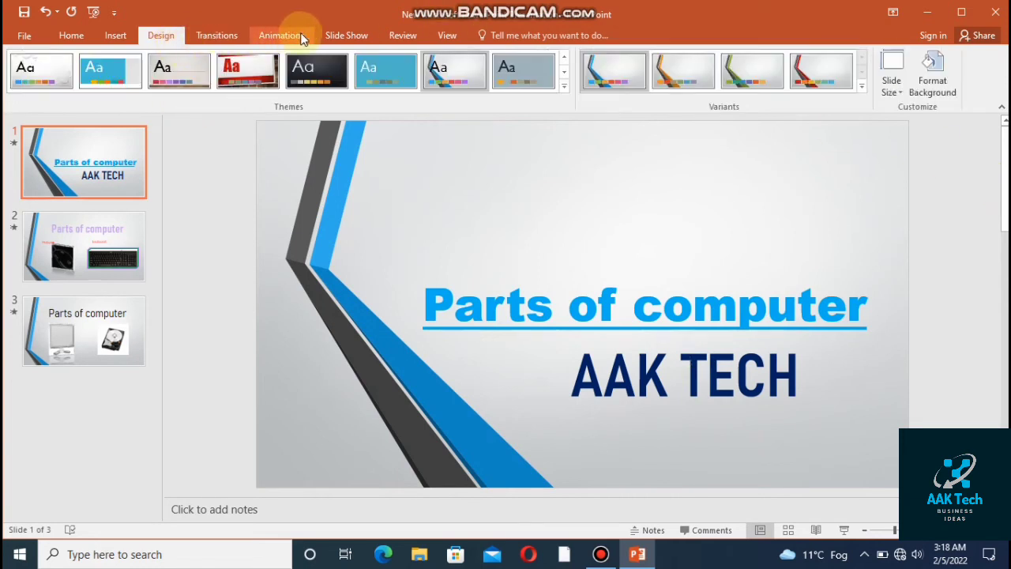
click(347, 37)
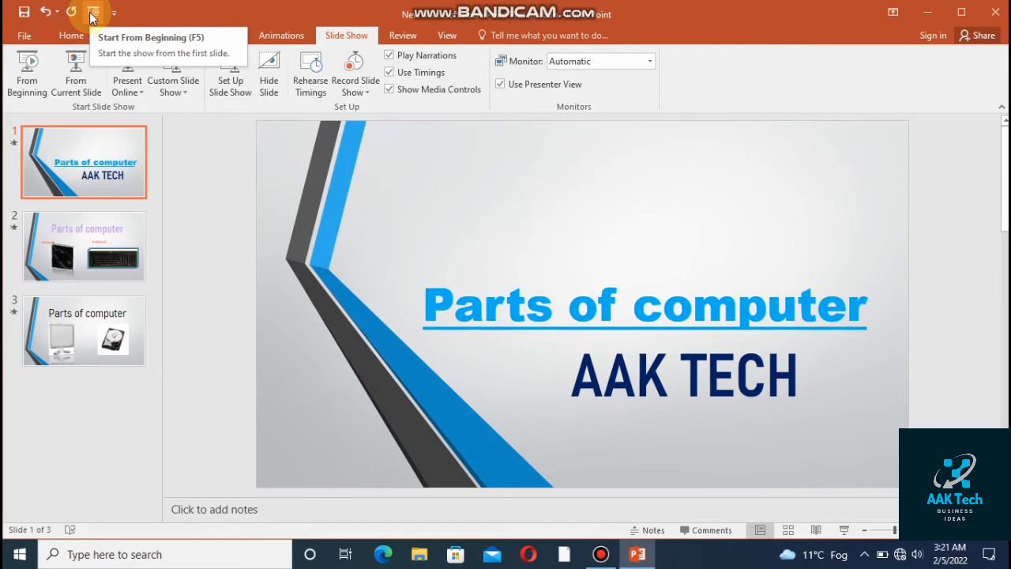
Step: Run the three-slide show from the beginning to its end, then open the Custom Slide Show list
click(92, 13)
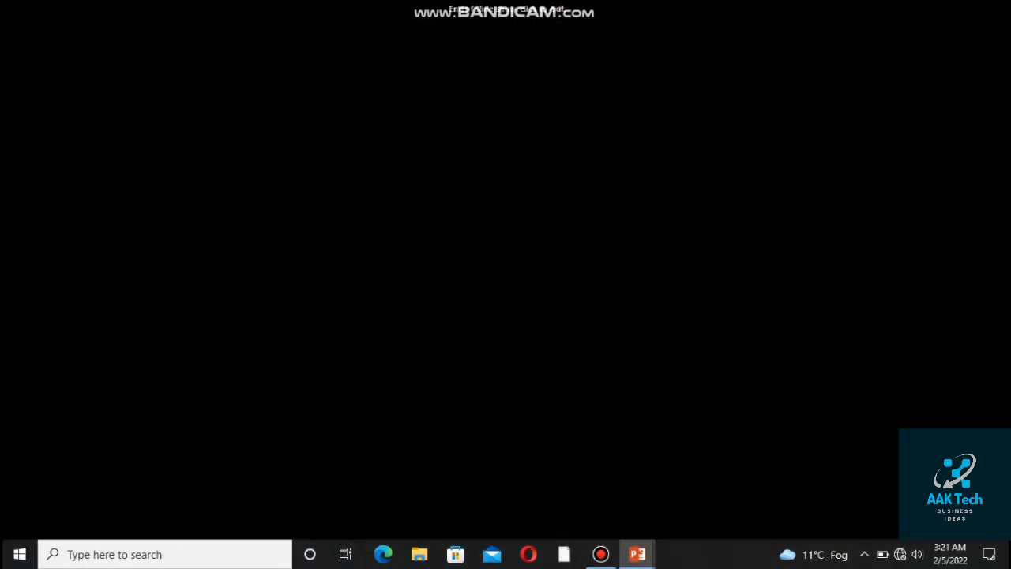
click(93, 16)
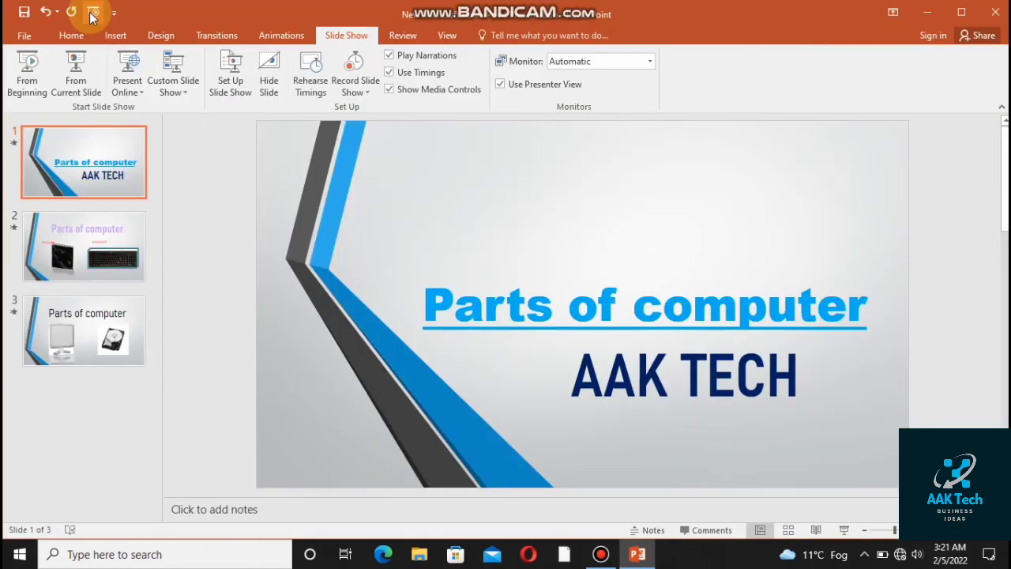
click(182, 102)
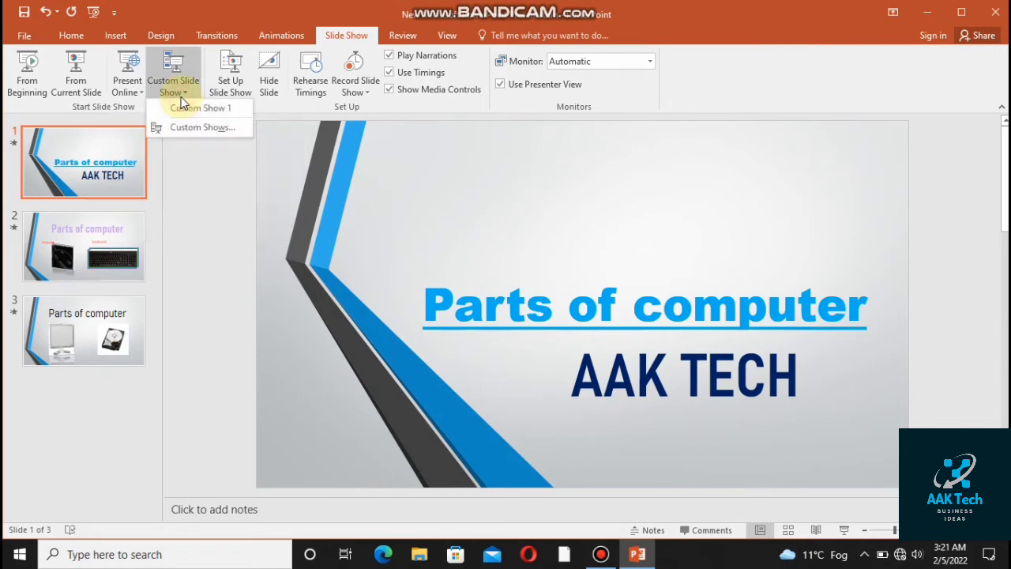
Step: Inspect Custom Show 1's slide order without saving changes, then delete that show
click(210, 128)
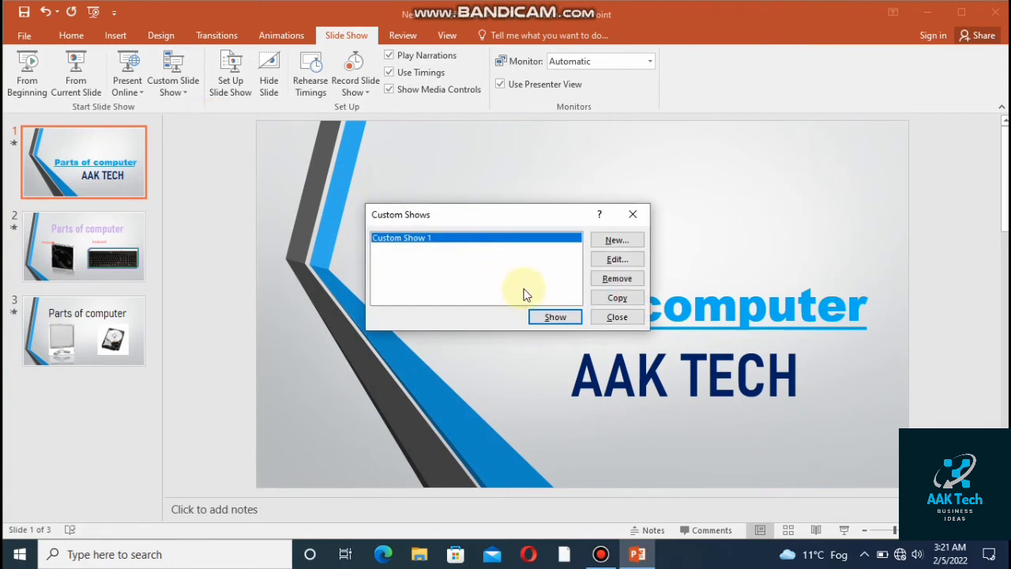
click(616, 258)
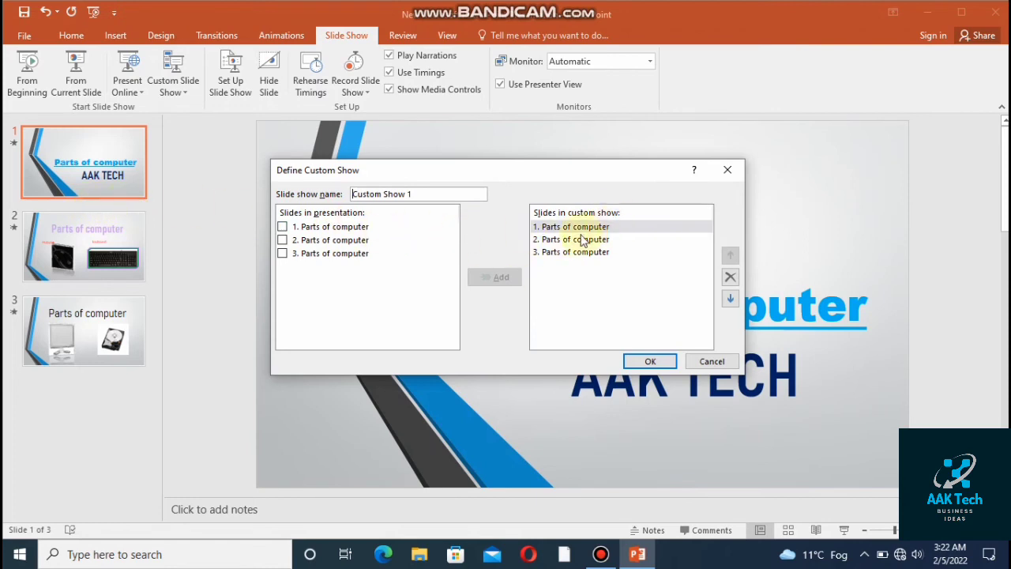
click(730, 300)
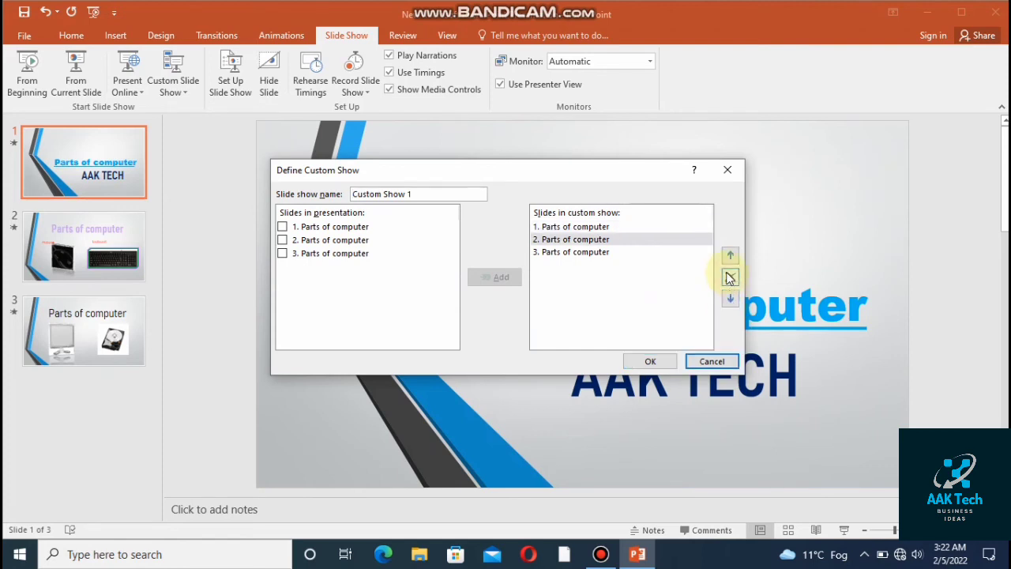
click(729, 259)
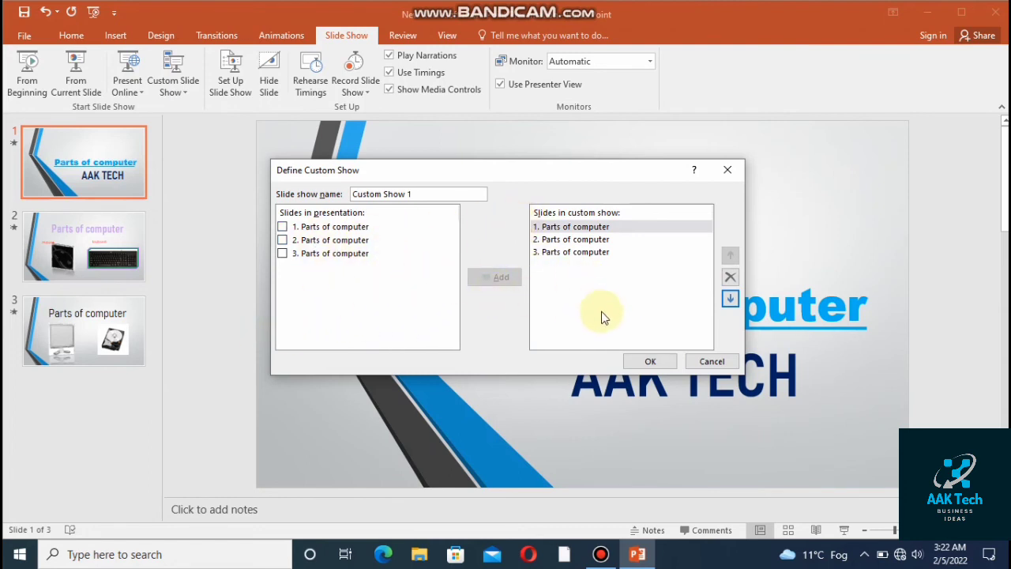
click(634, 254)
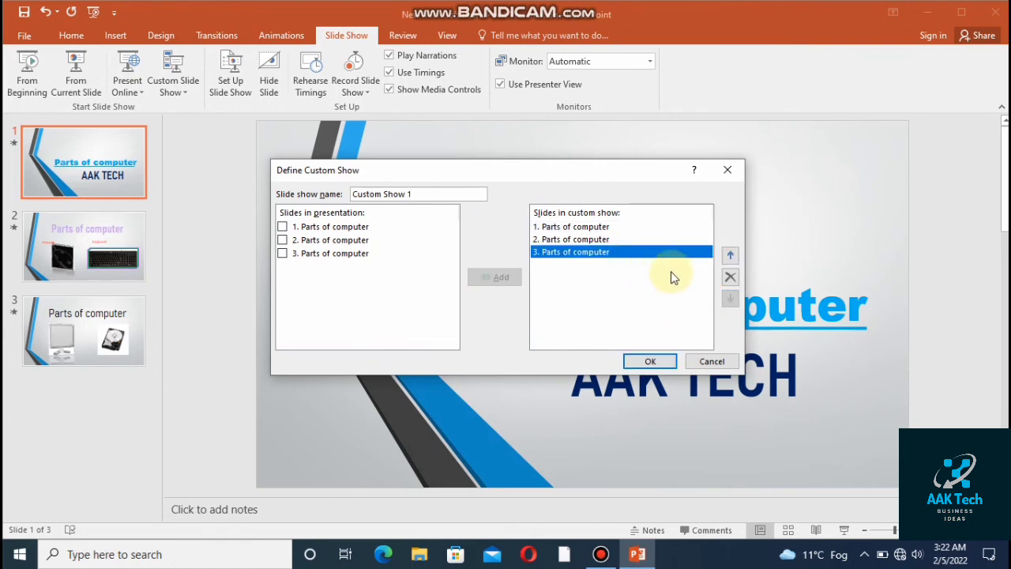
click(727, 170)
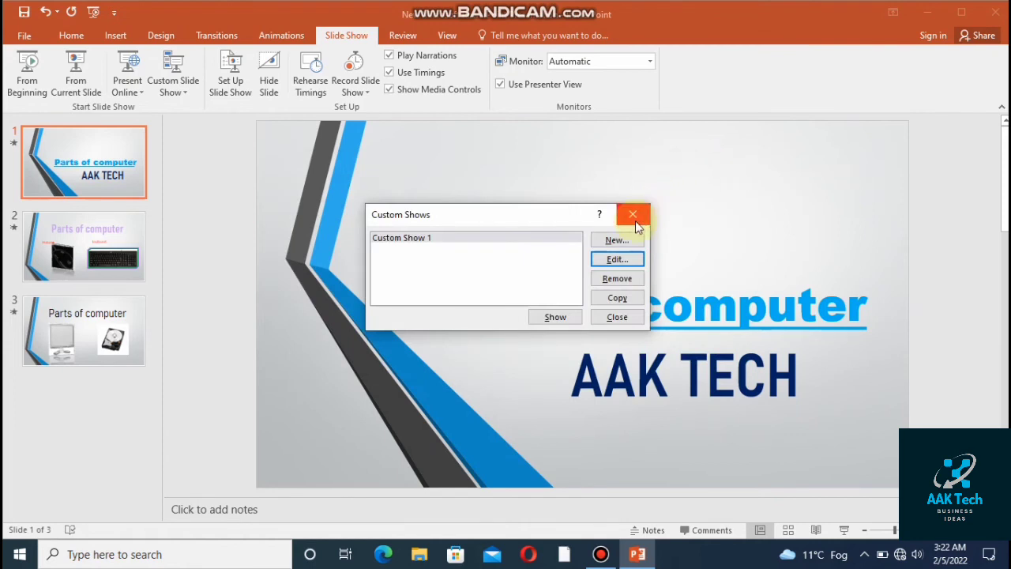
click(620, 279)
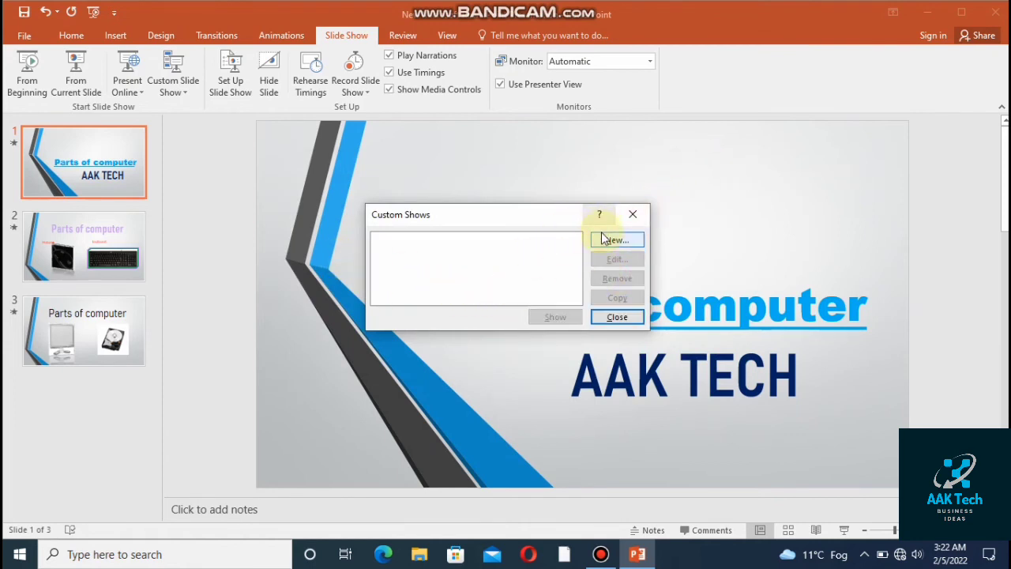
Step: Define a new custom show containing slides 1, 2 and 3 in order
click(605, 242)
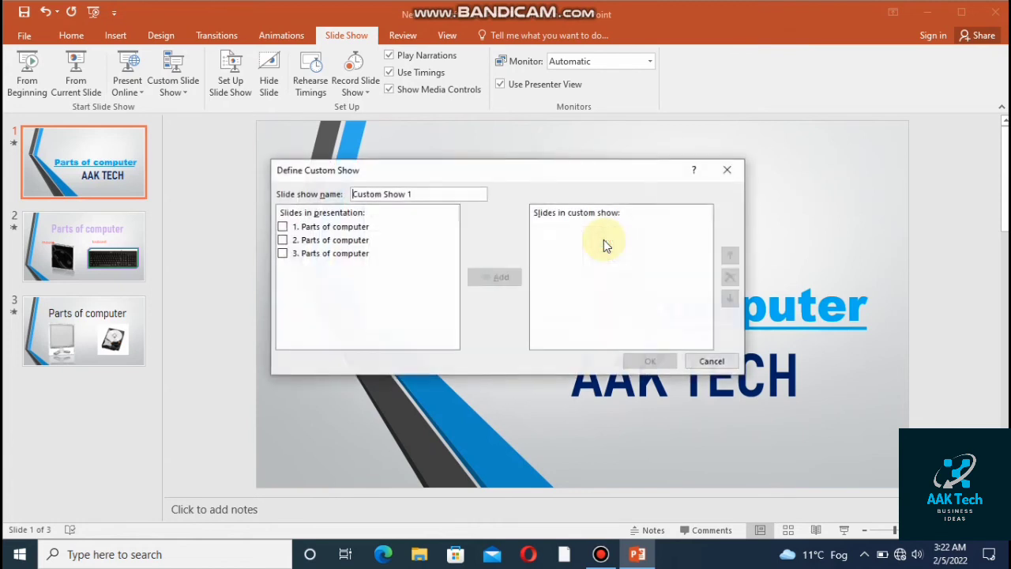
click(282, 227)
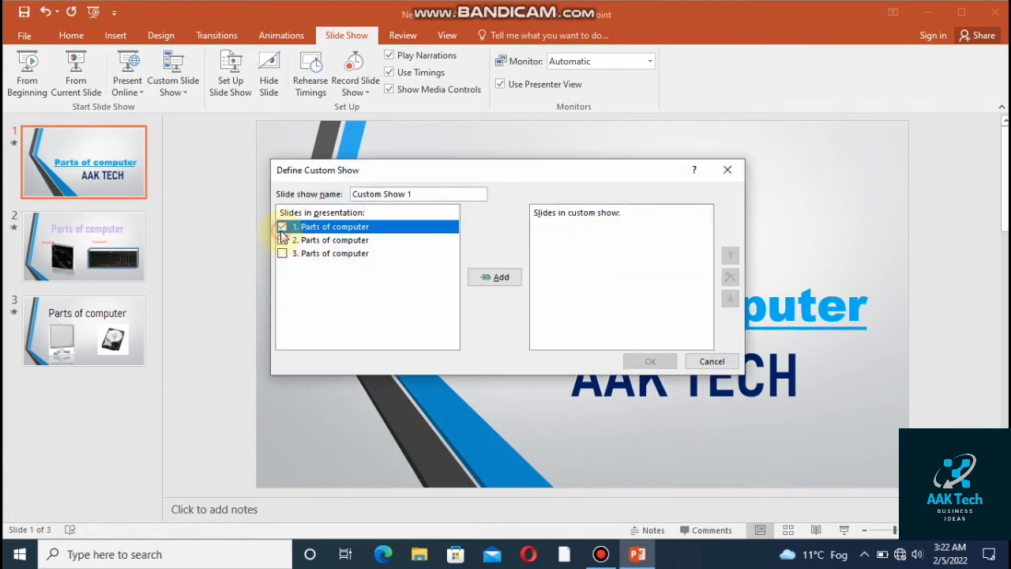
click(499, 280)
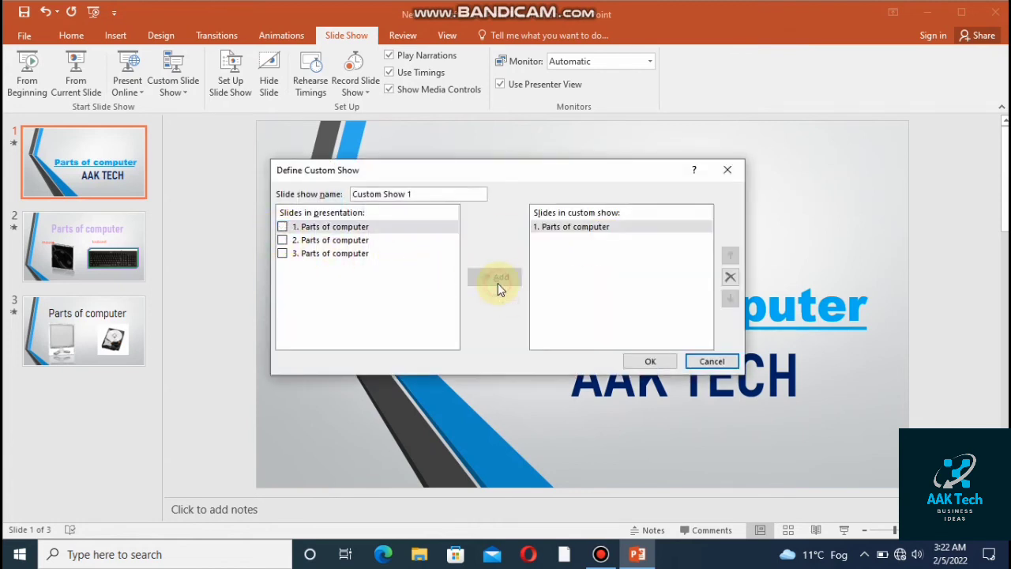
click(306, 242)
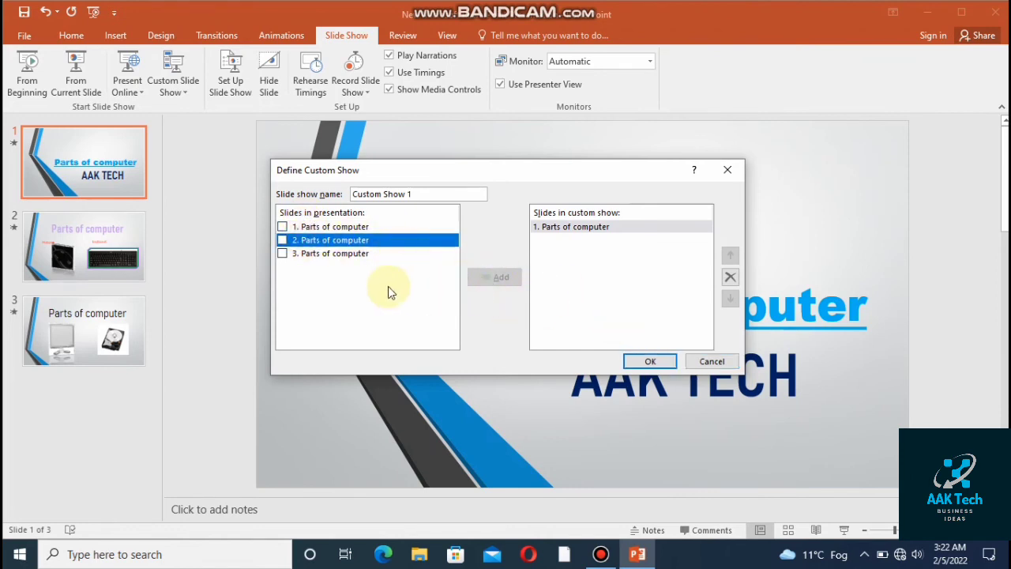
click(281, 240)
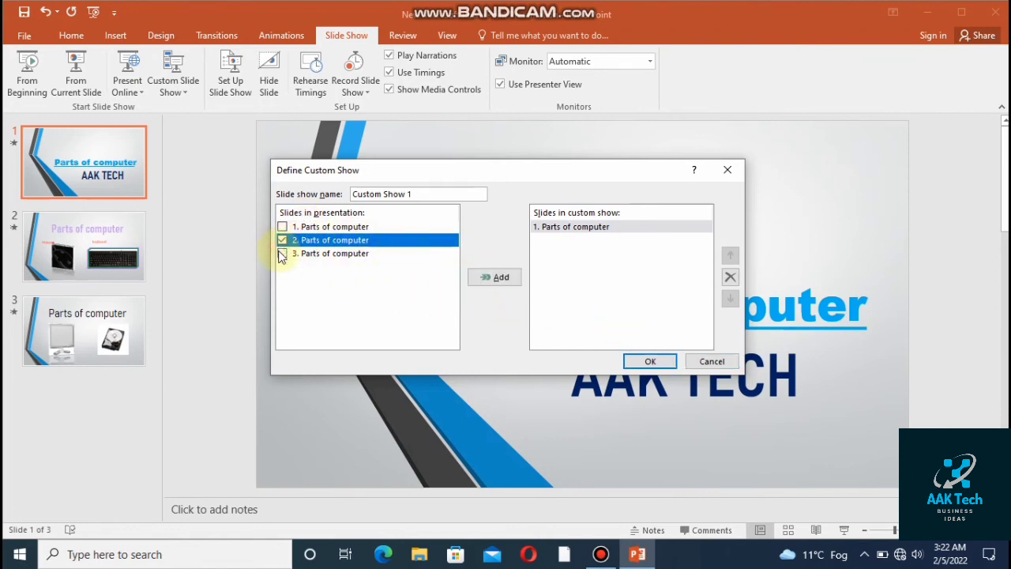
click(281, 253)
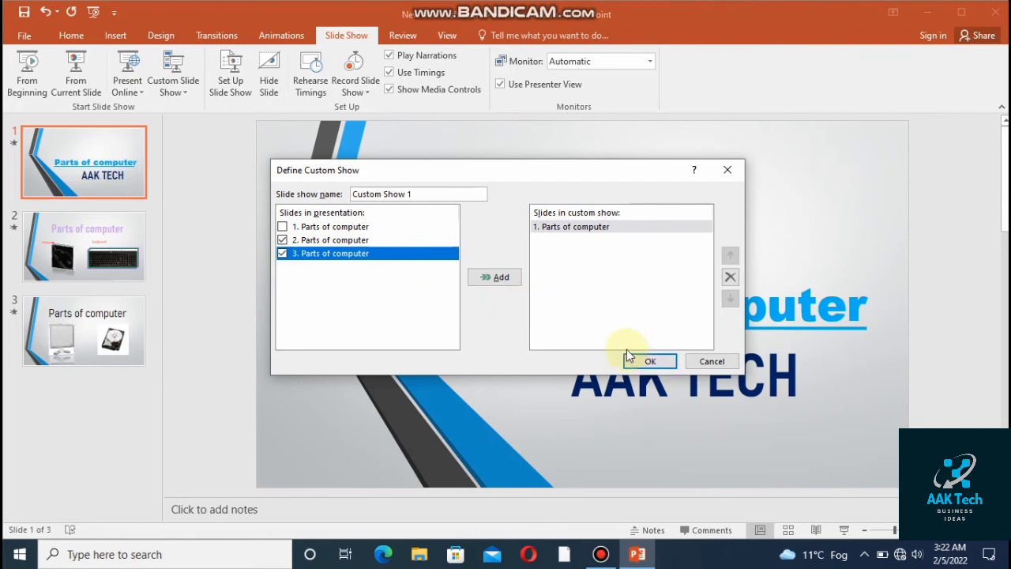
click(497, 276)
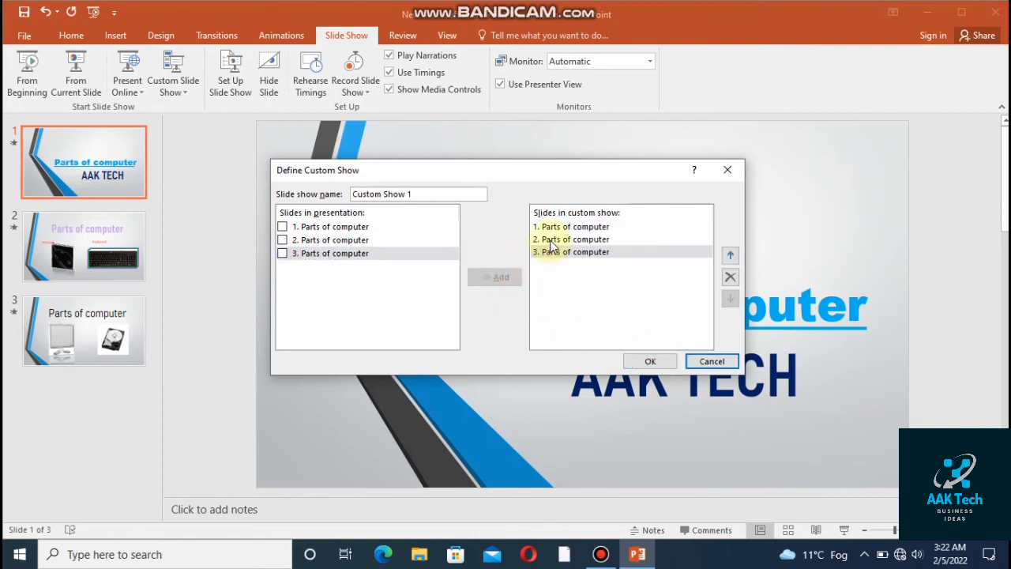
click(652, 362)
Step: Play Custom Show 1 full screen through to its end and exit the show
click(555, 318)
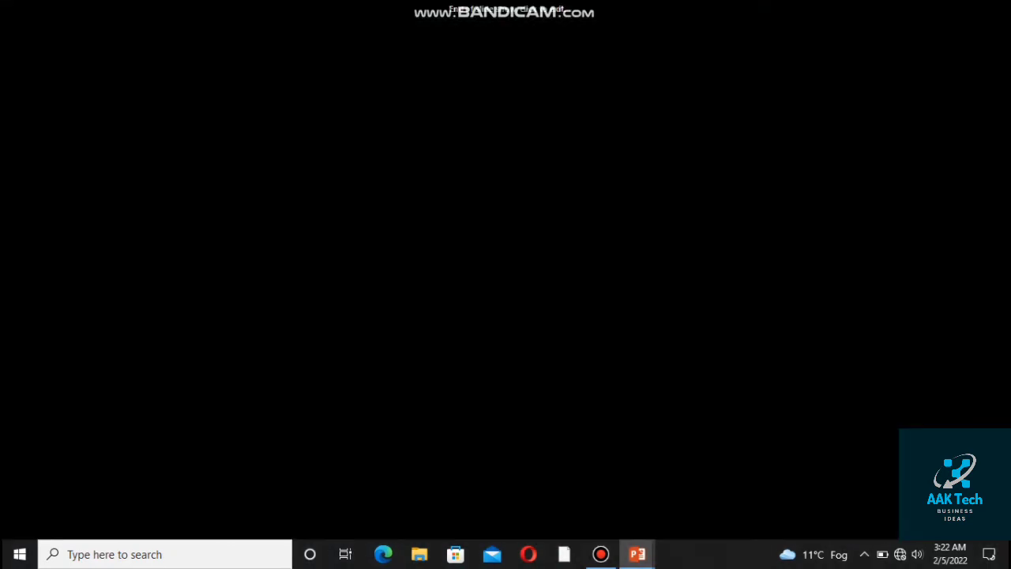
click(559, 316)
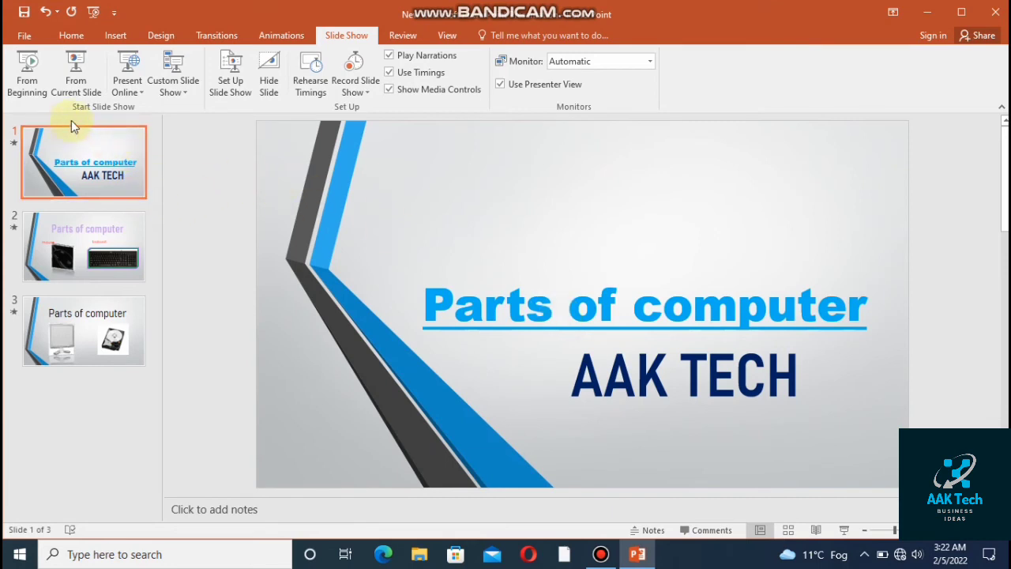
key(XF86MonBrightnessDown)
click(229, 88)
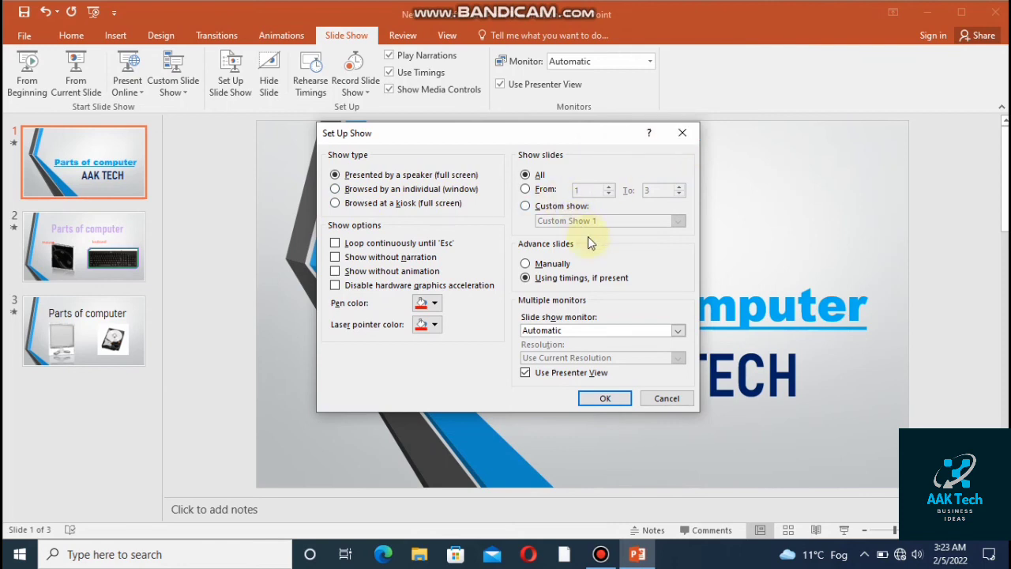
click(683, 132)
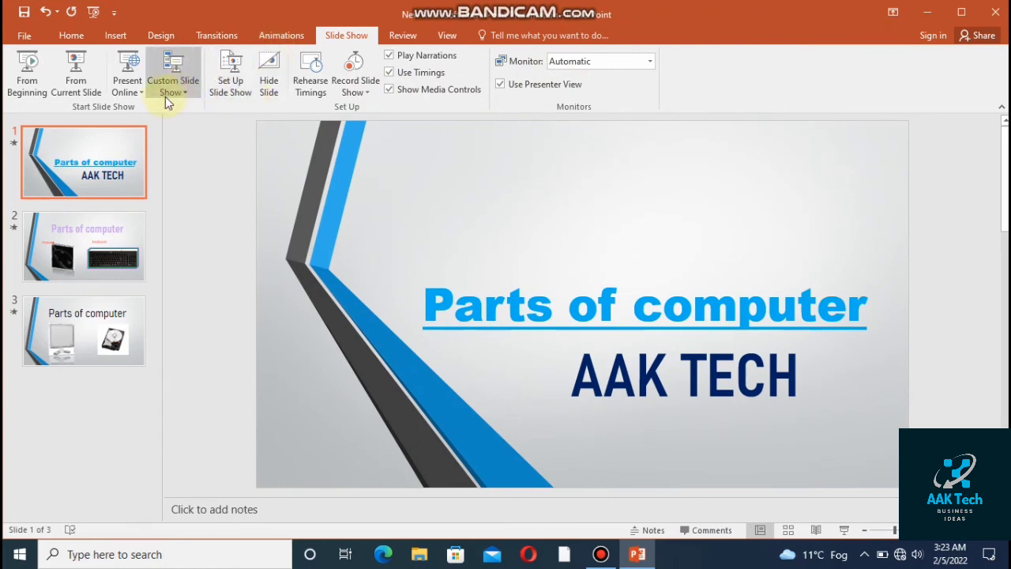
Step: Set the title slide's Fly Through transition sound to Click and apply it to every slide
click(273, 32)
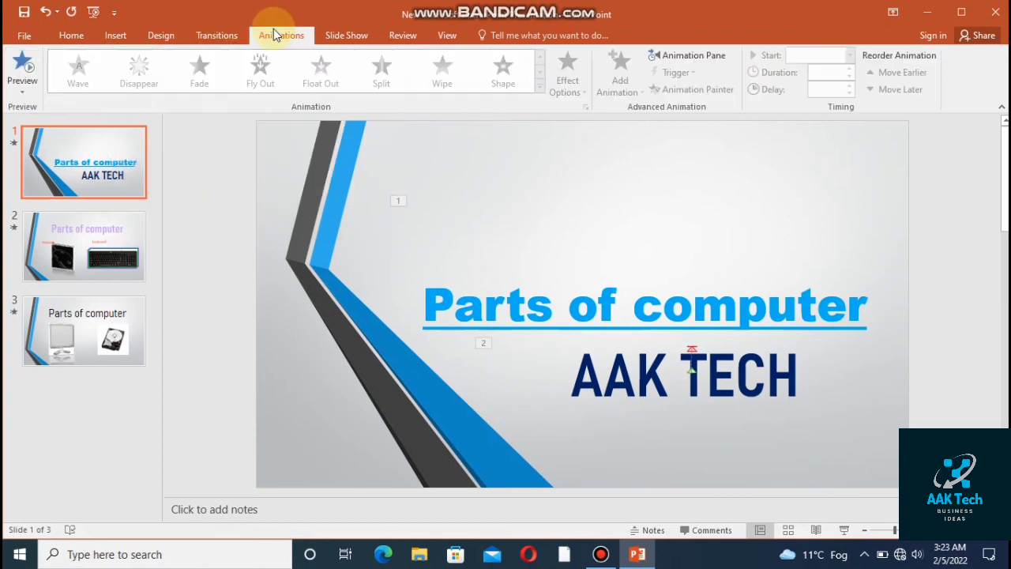
click(207, 36)
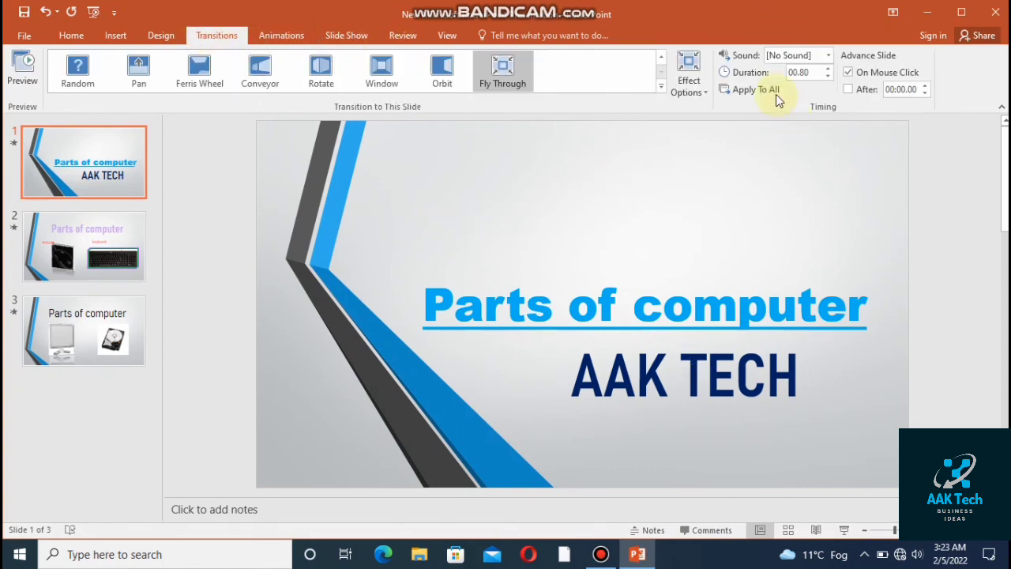
click(827, 57)
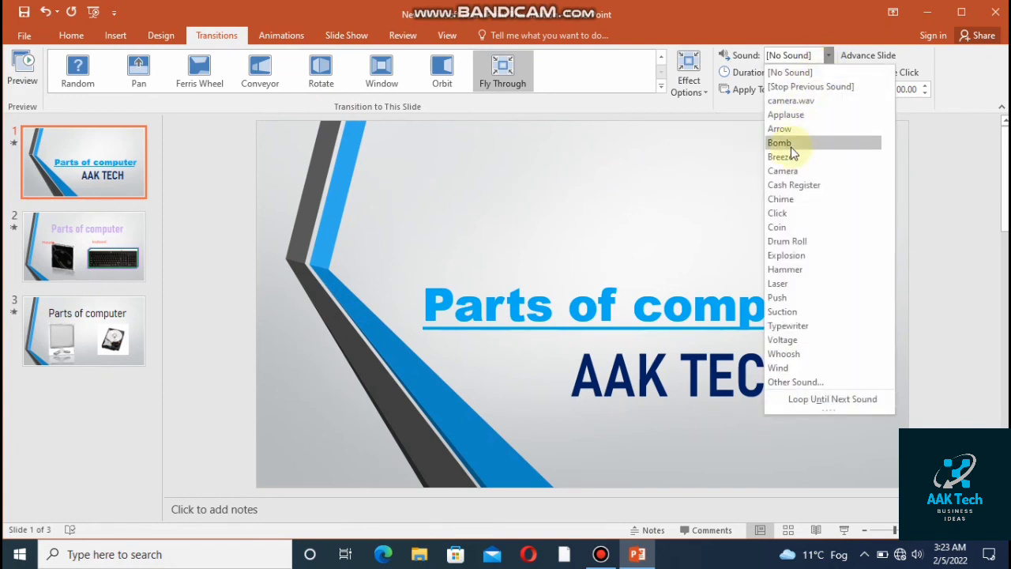
click(792, 214)
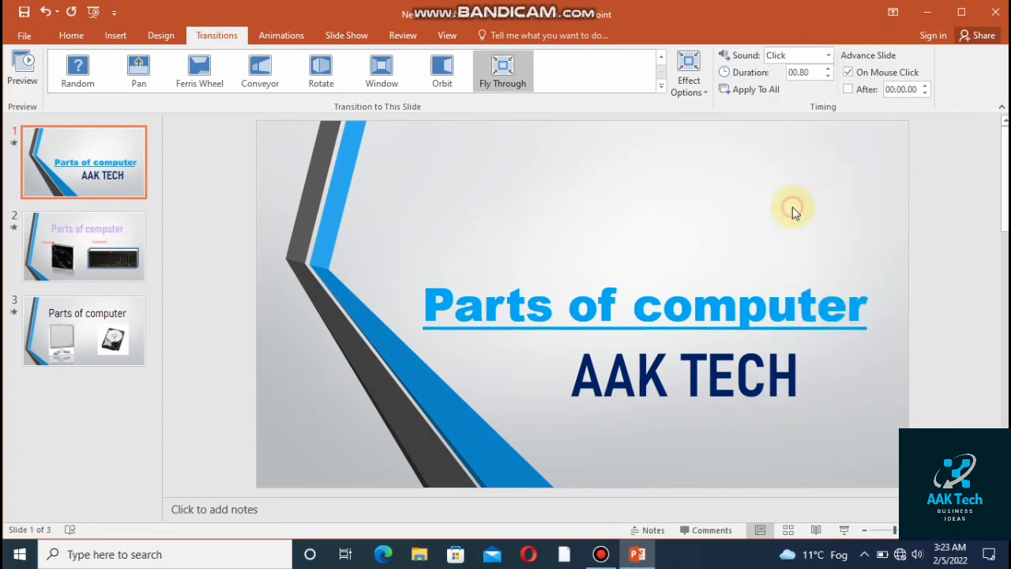
click(766, 93)
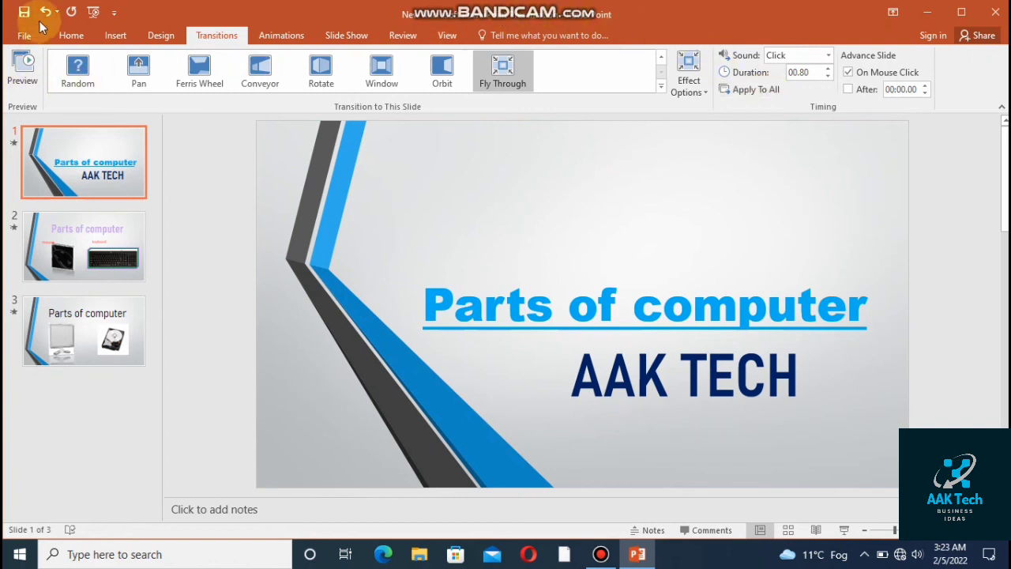
Step: Preview the Fly Through transition, keep the Click sound, apply it to all slides, and test the show
click(23, 79)
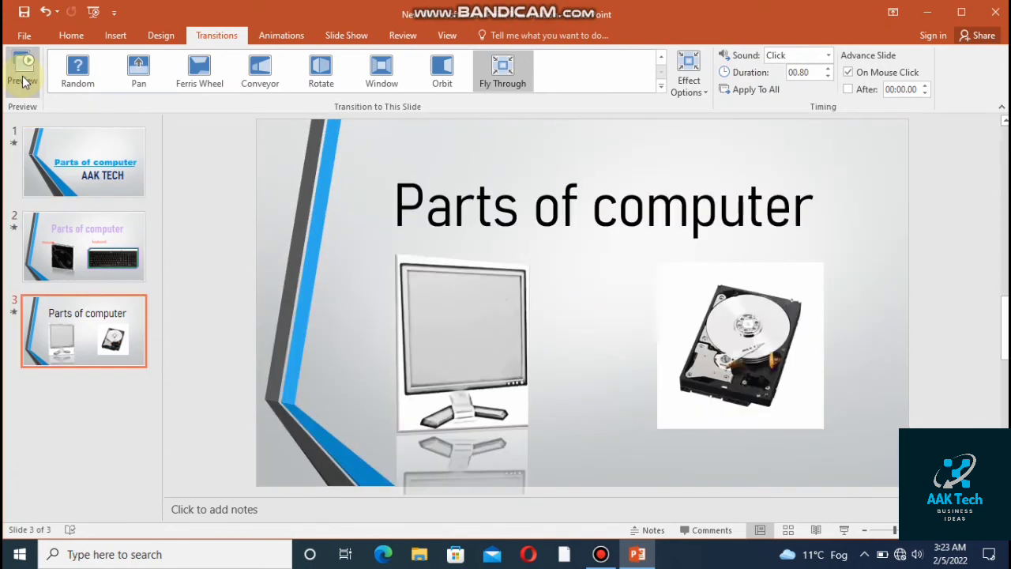
click(24, 80)
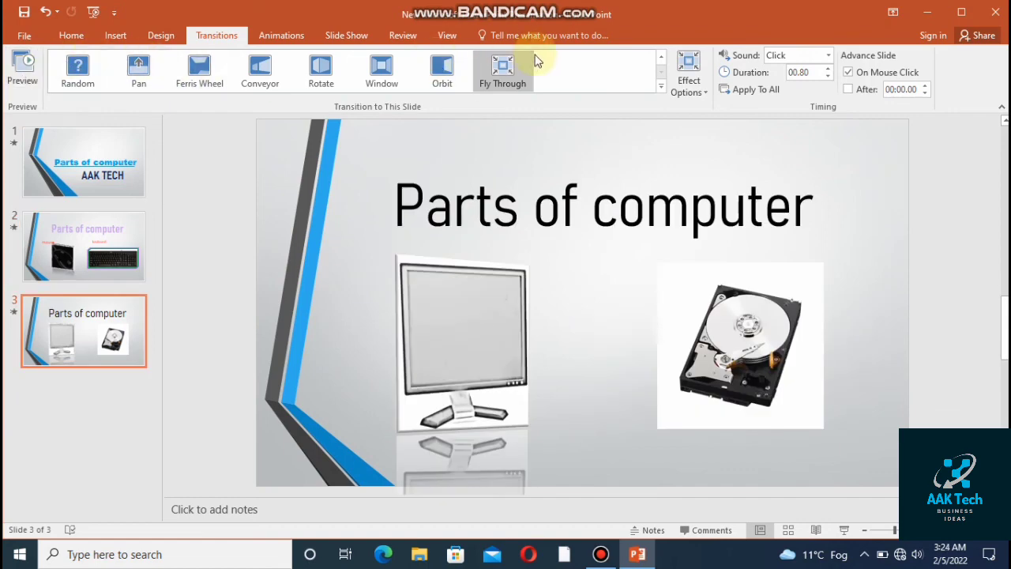
click(828, 55)
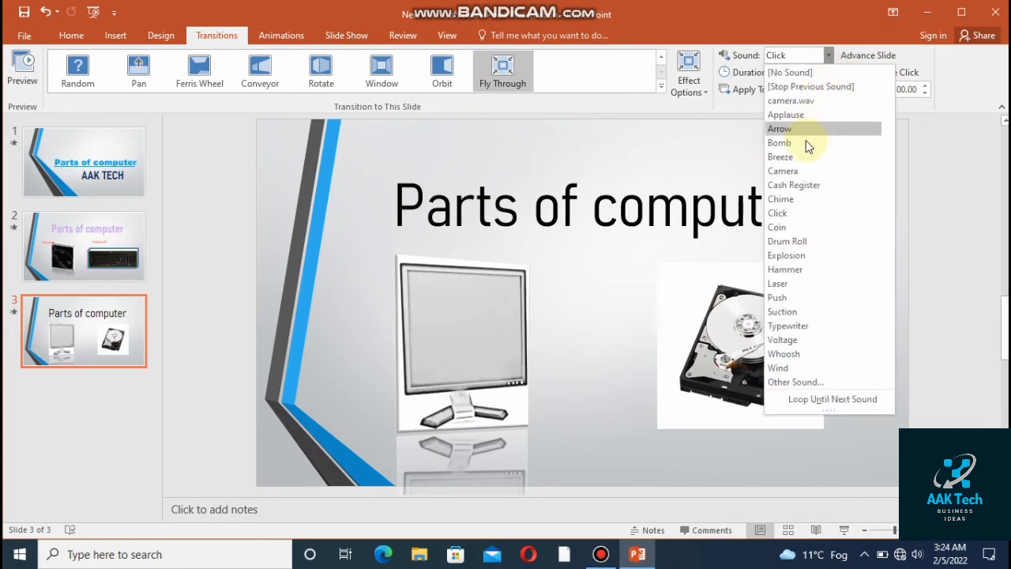
click(799, 215)
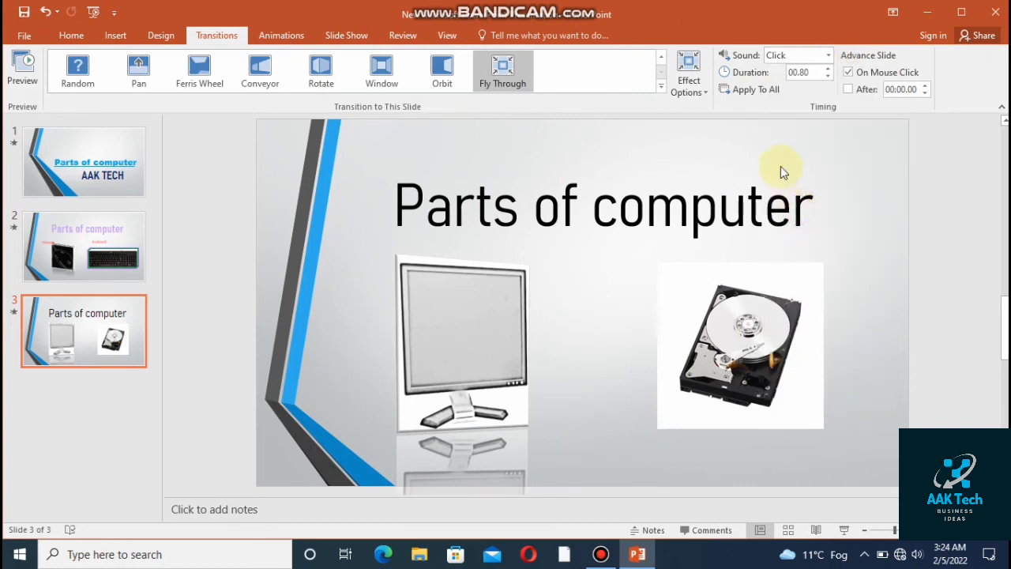
click(758, 89)
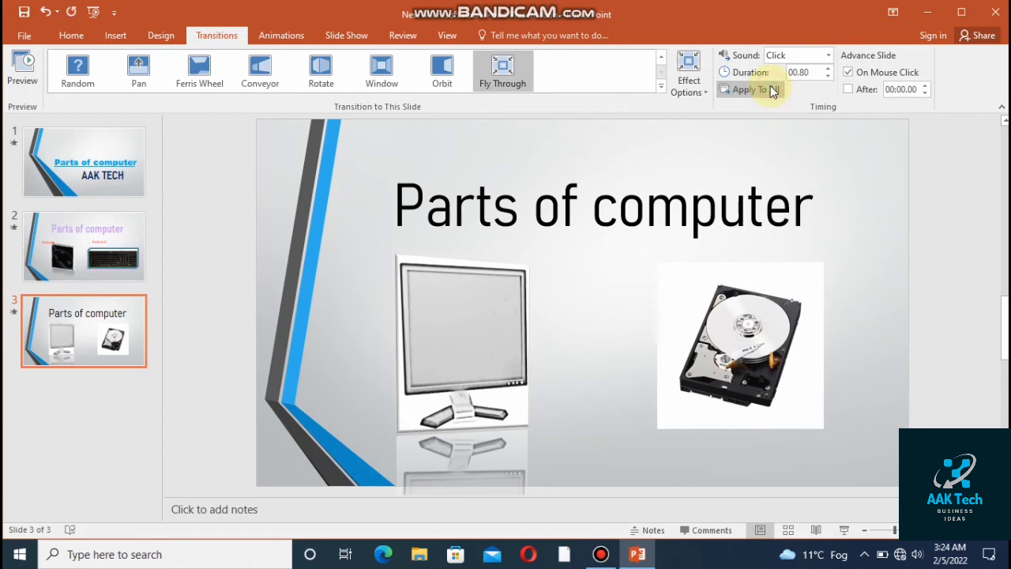
click(93, 12)
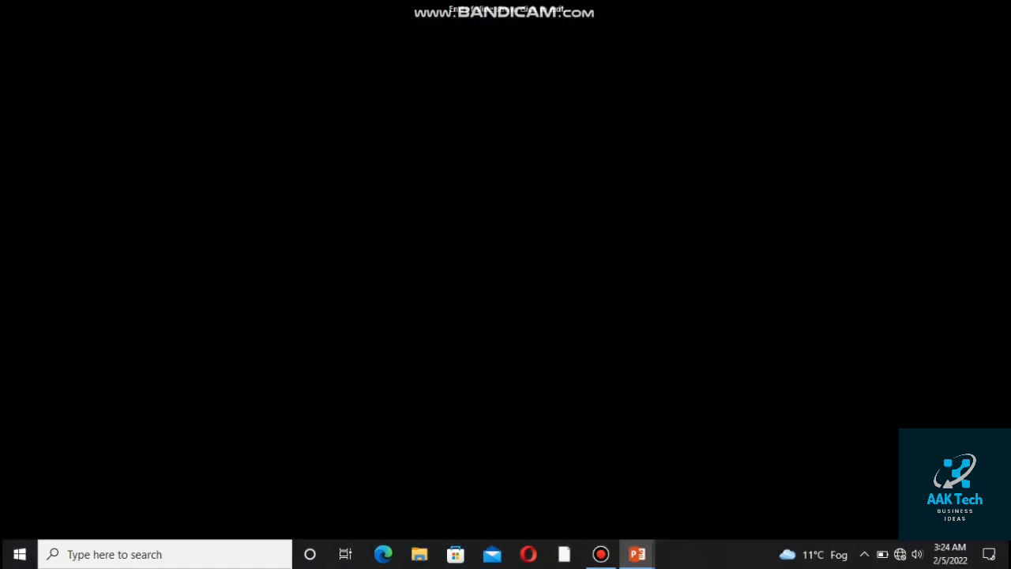
click(93, 14)
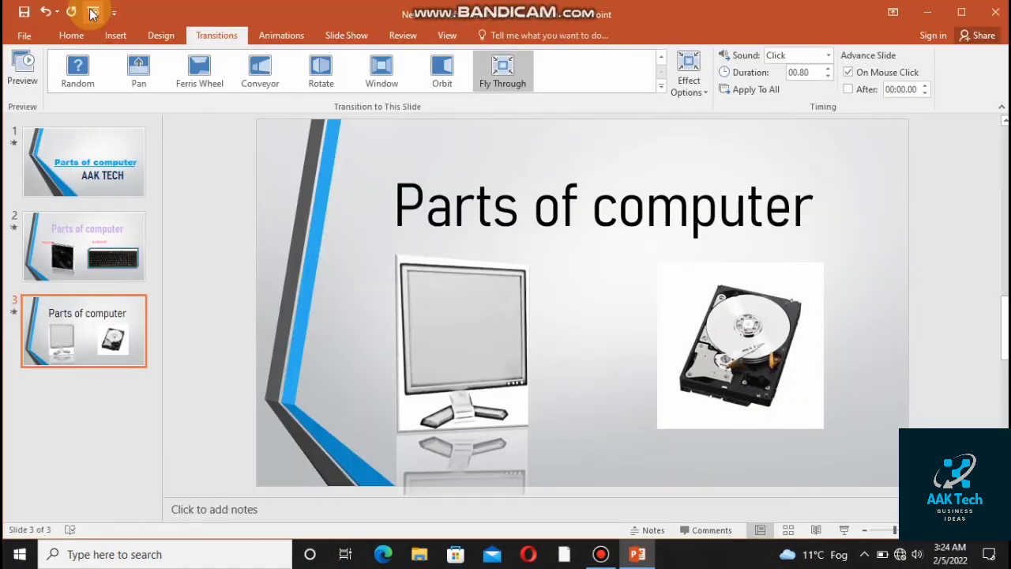
Step: Adjust the transition duration for all slides and set slide 3's Fly Through to Out with Bounce
click(828, 78)
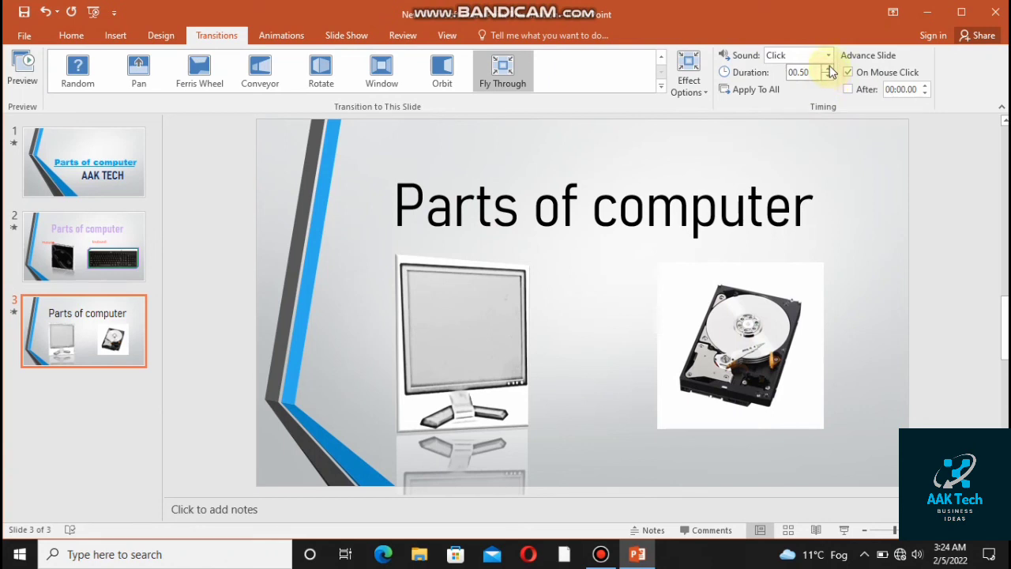
click(770, 90)
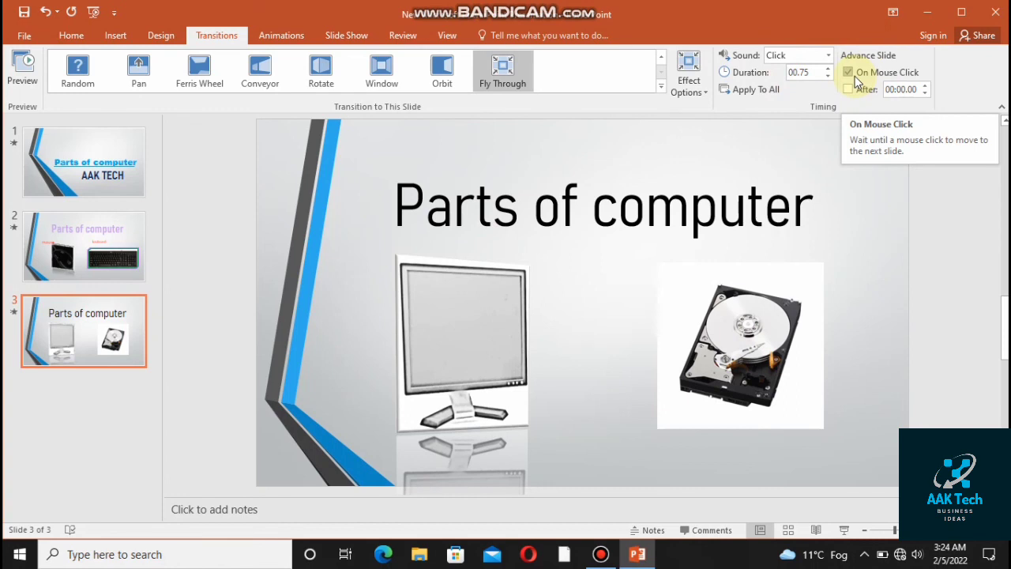
click(701, 93)
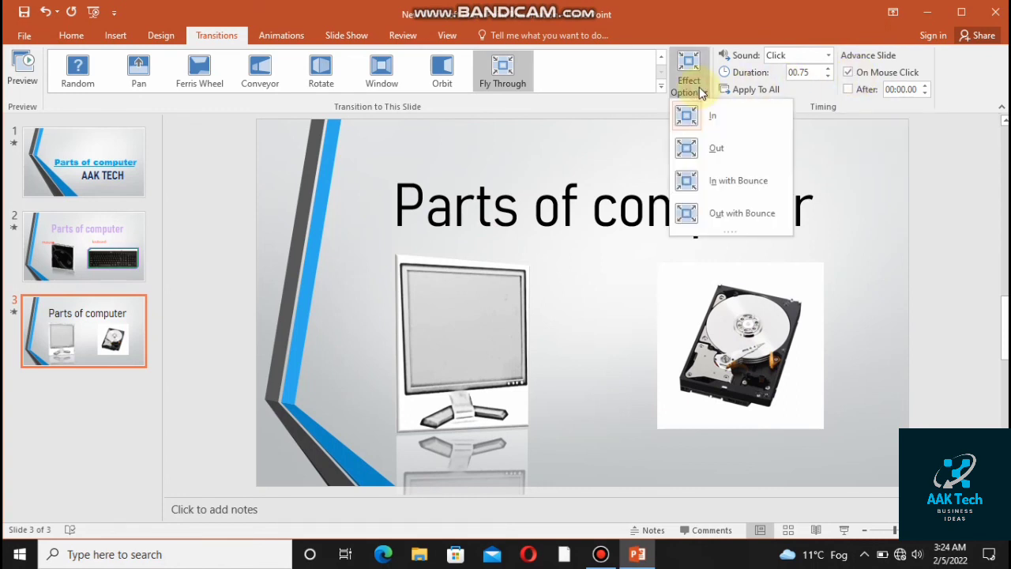
click(712, 215)
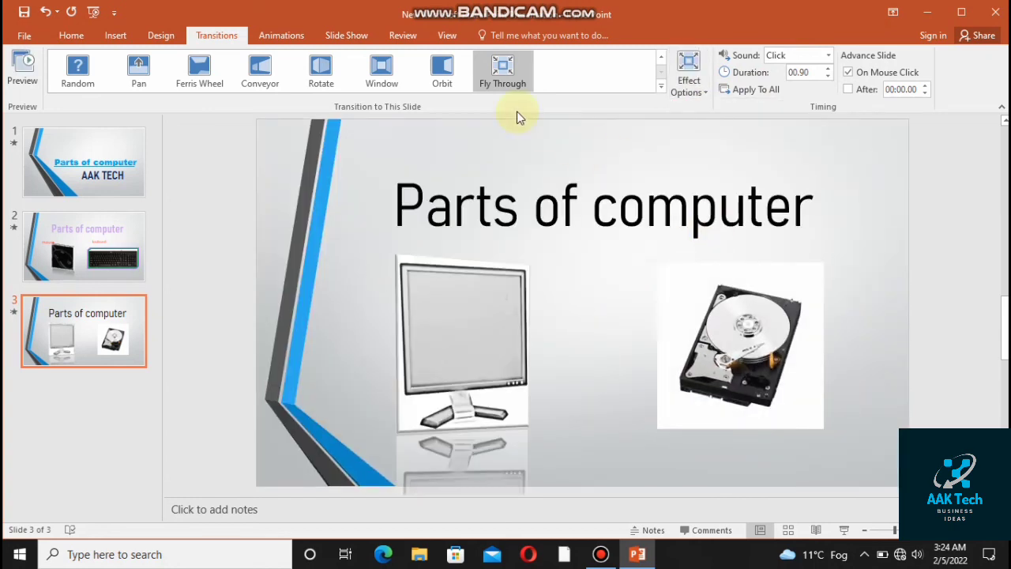
Step: Preview the red theme, then apply the dark Mesh theme to all slides
click(169, 36)
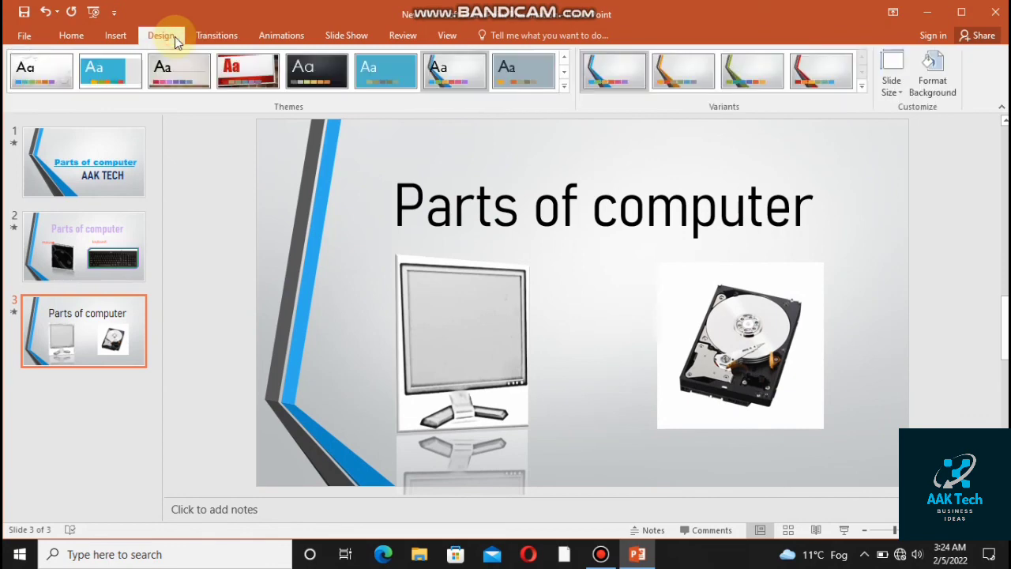
click(245, 68)
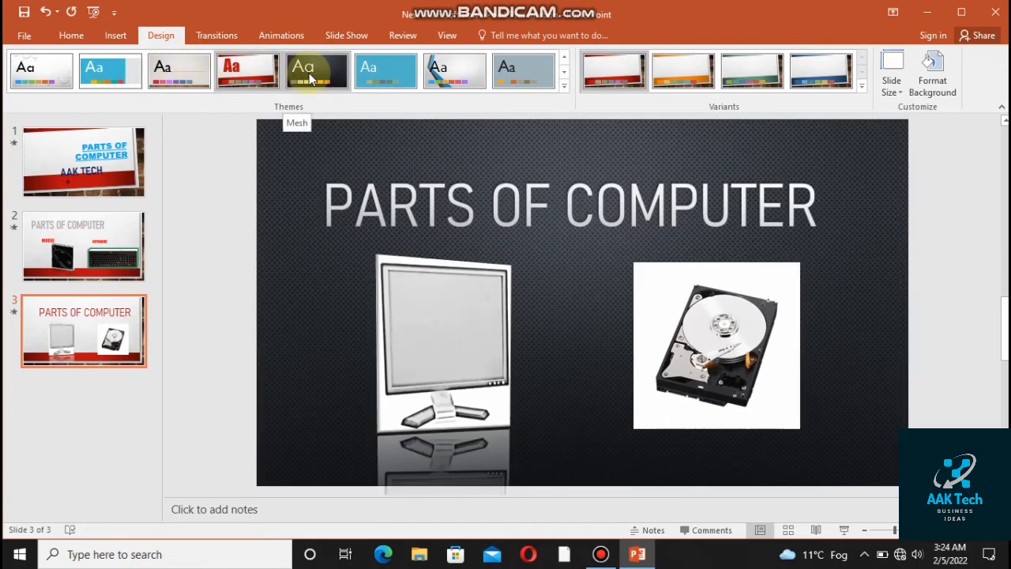
click(309, 77)
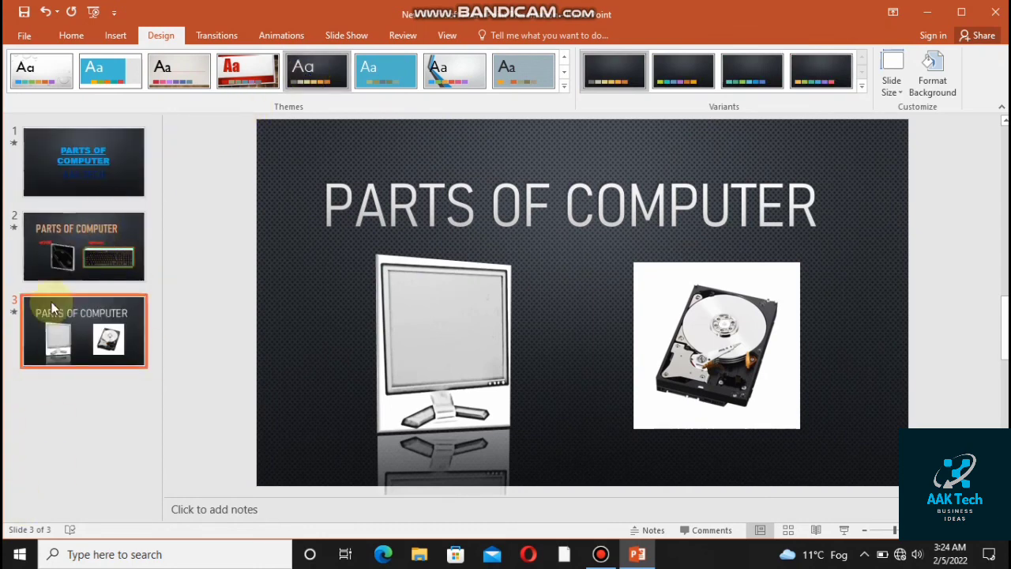
Step: Try the Standard 4:3 slide size and the background options, keeping the slides unchanged
click(901, 86)
click(916, 114)
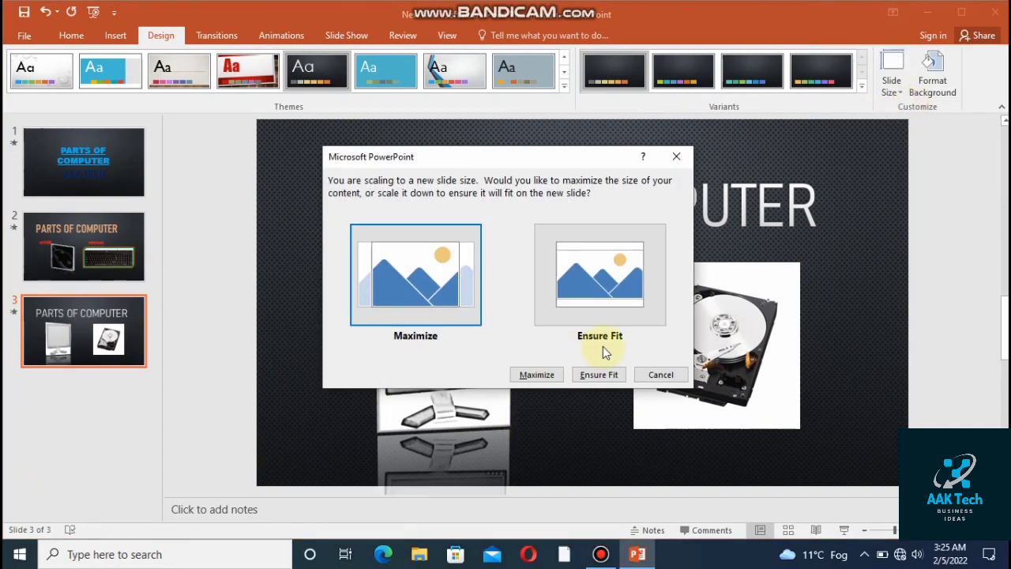
click(676, 159)
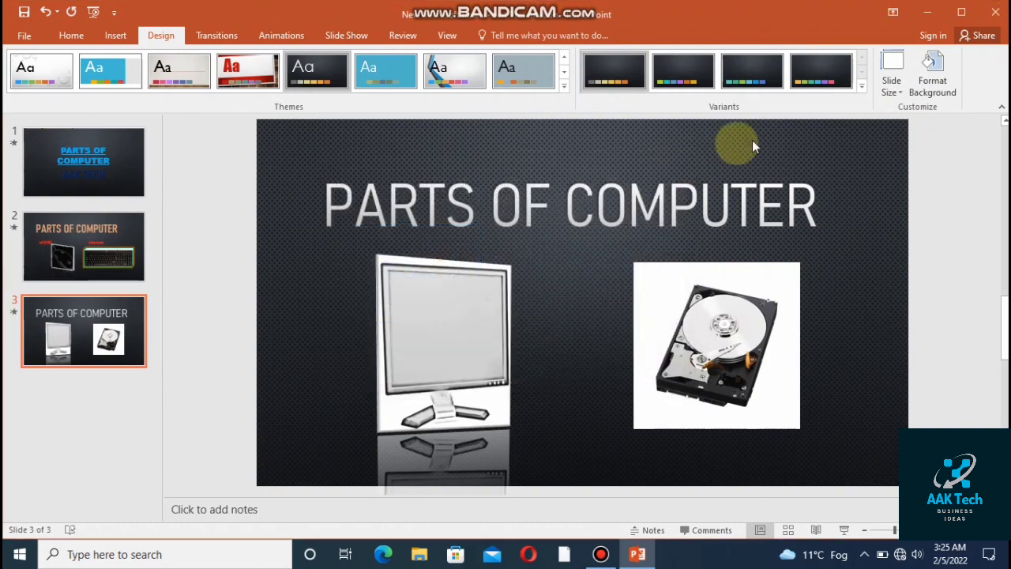
click(925, 94)
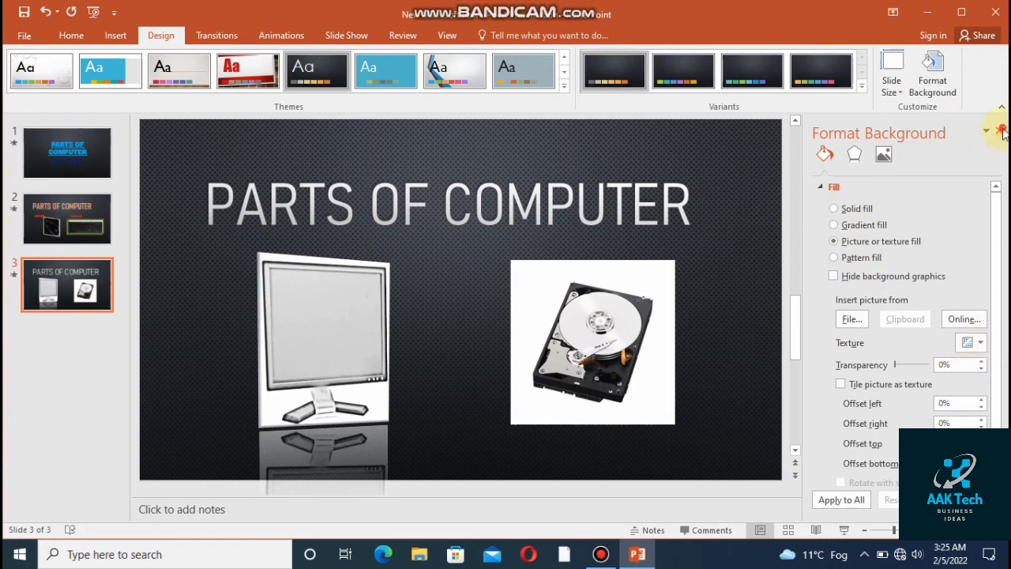
click(999, 130)
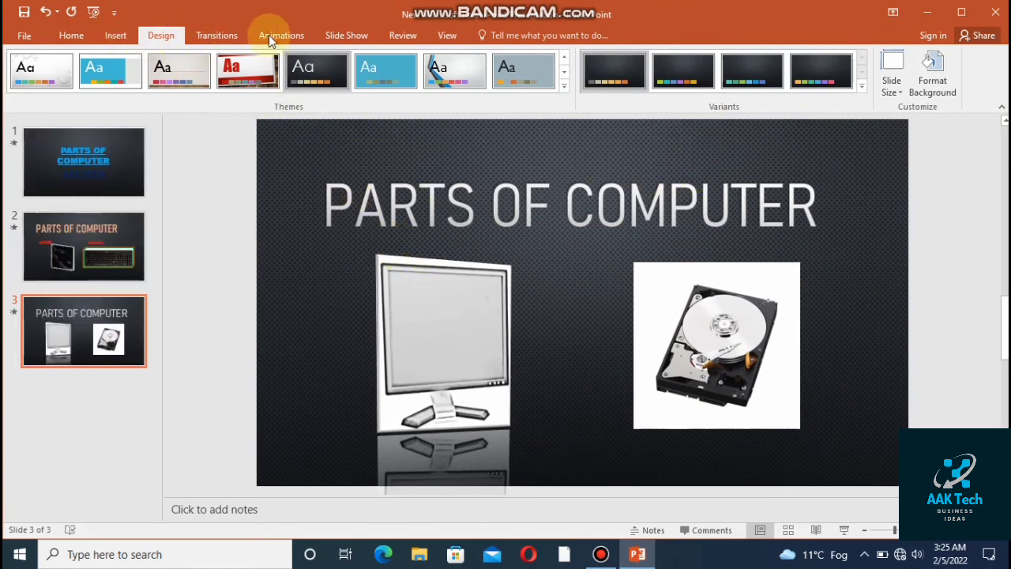
Step: Look through the Slide Show, Review and View ribbon tabs
click(343, 37)
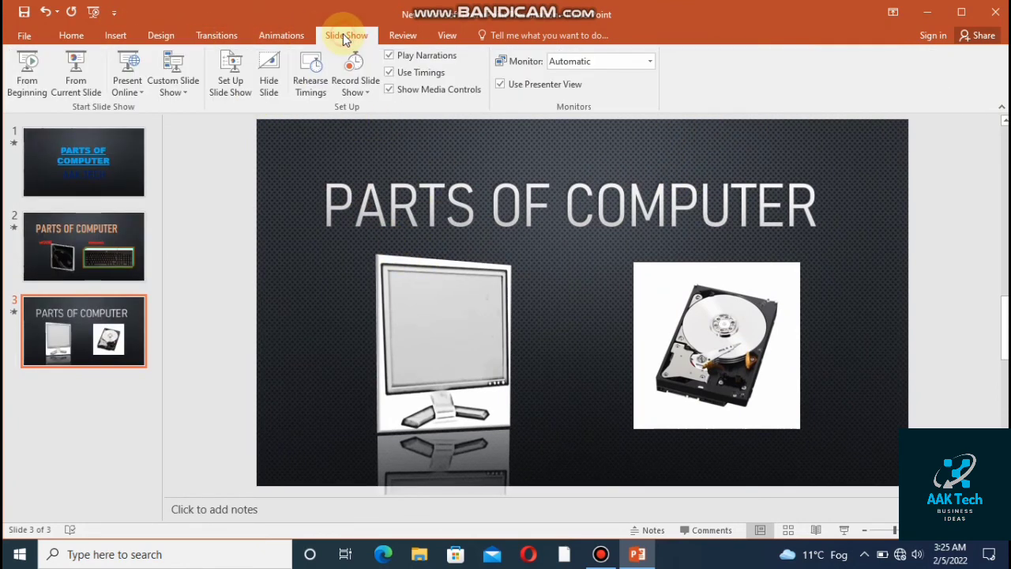
click(389, 36)
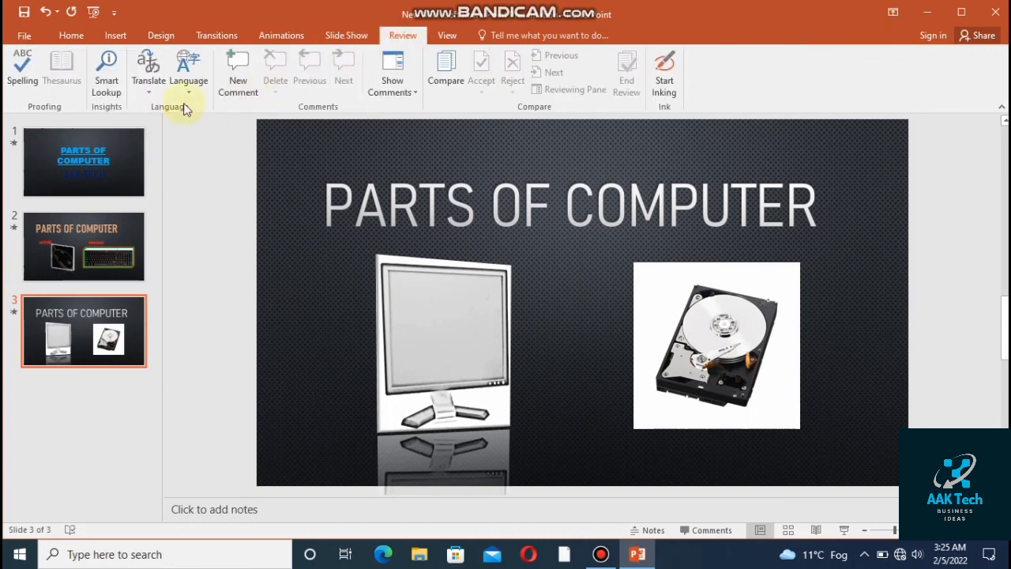
click(450, 37)
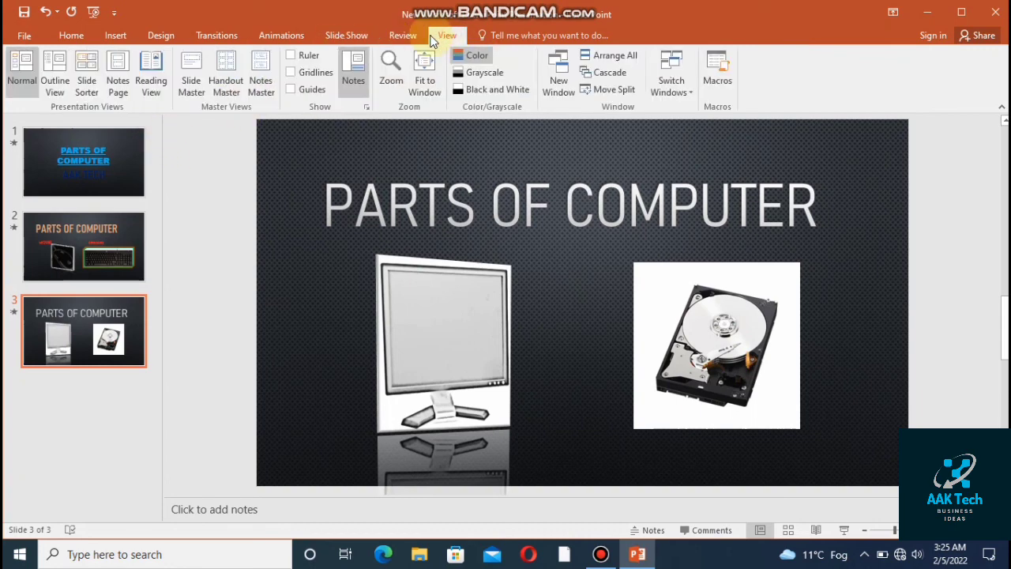
click(338, 36)
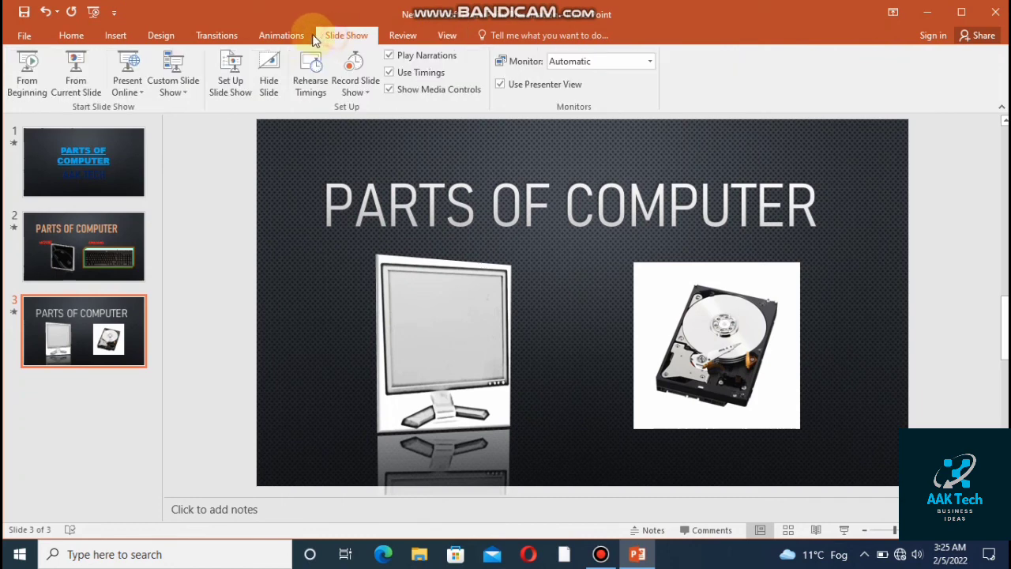
Step: From the Transitions tab, play the slide show from the first slide through to its end
click(267, 37)
click(232, 36)
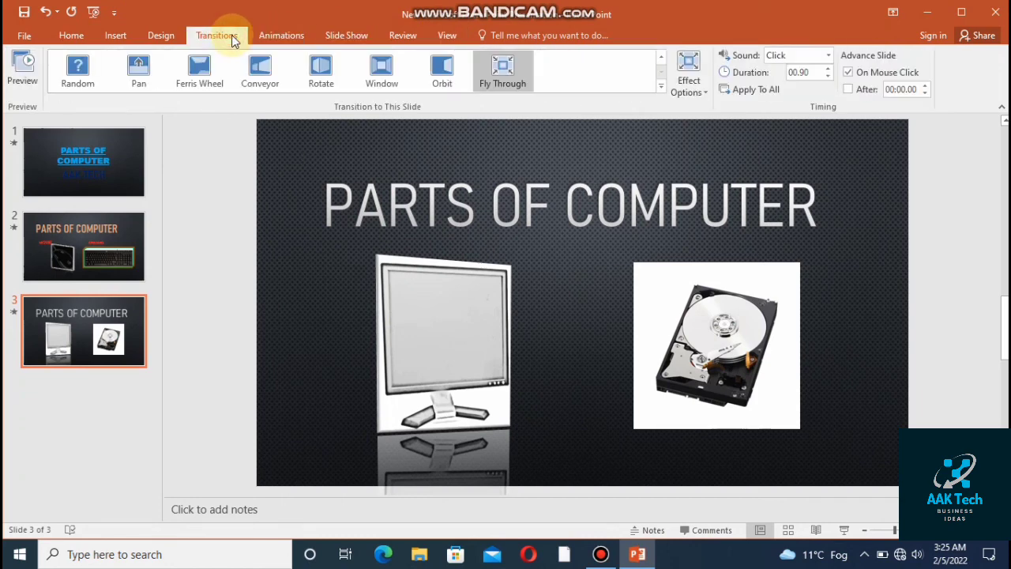
click(93, 16)
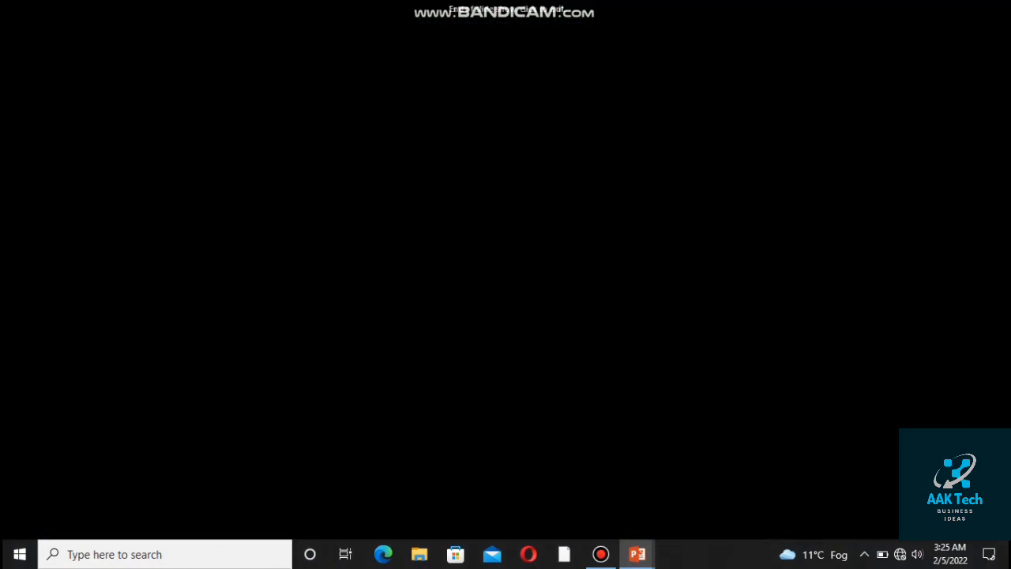
click(91, 16)
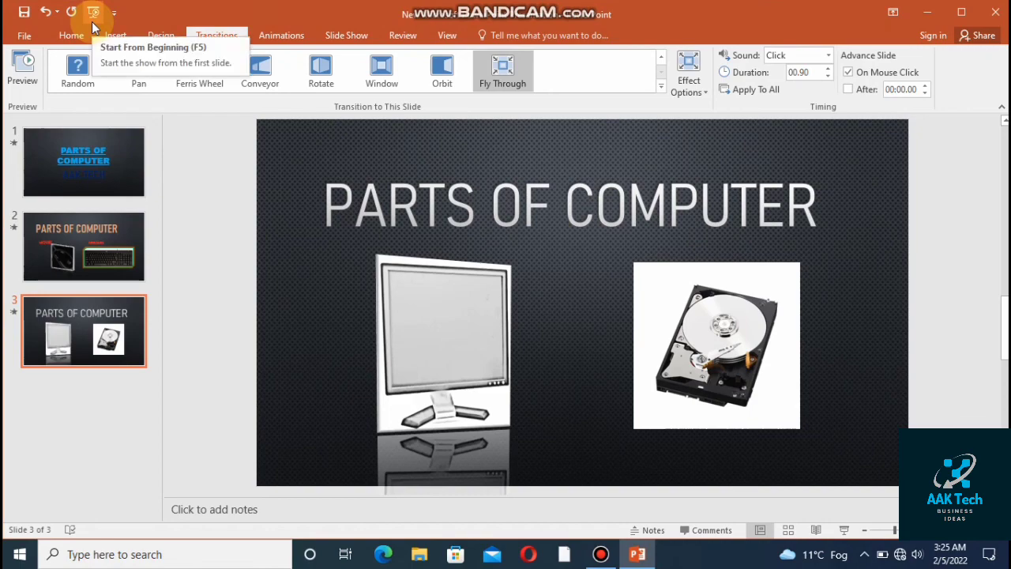